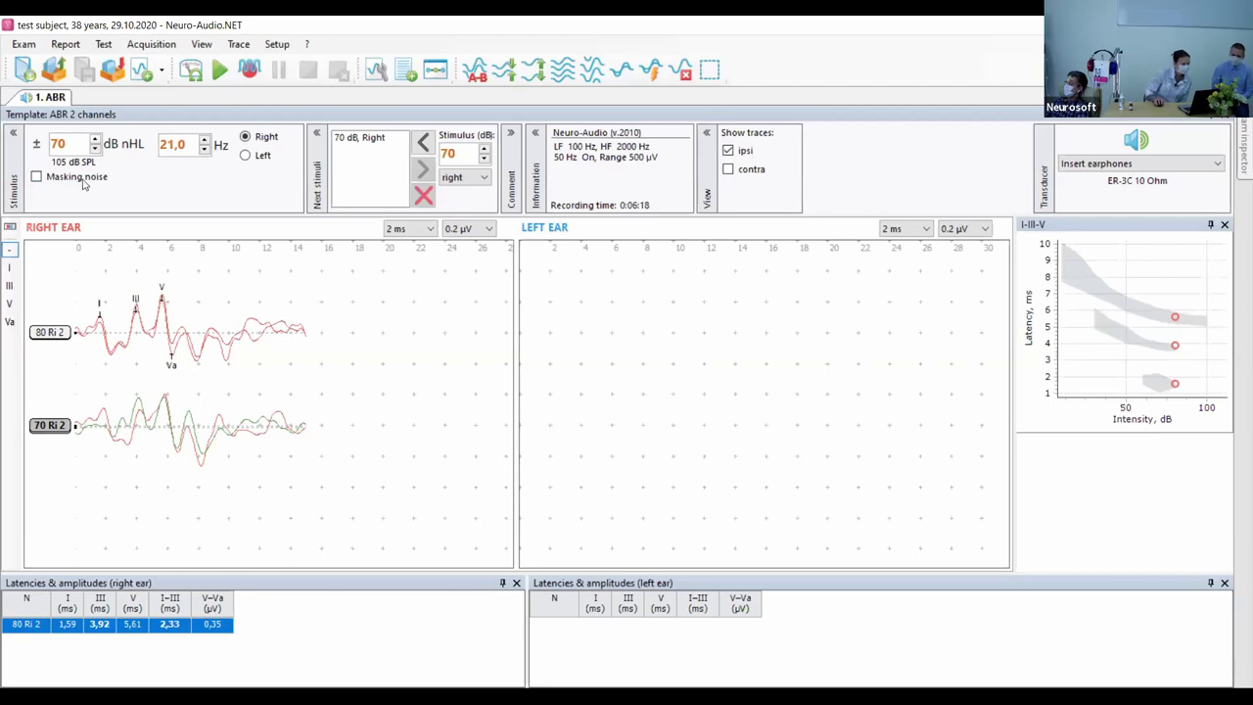
# Close the current exam and review the default transducer calibration assignments, accepting them as they are.
pyautogui.click(115, 77)
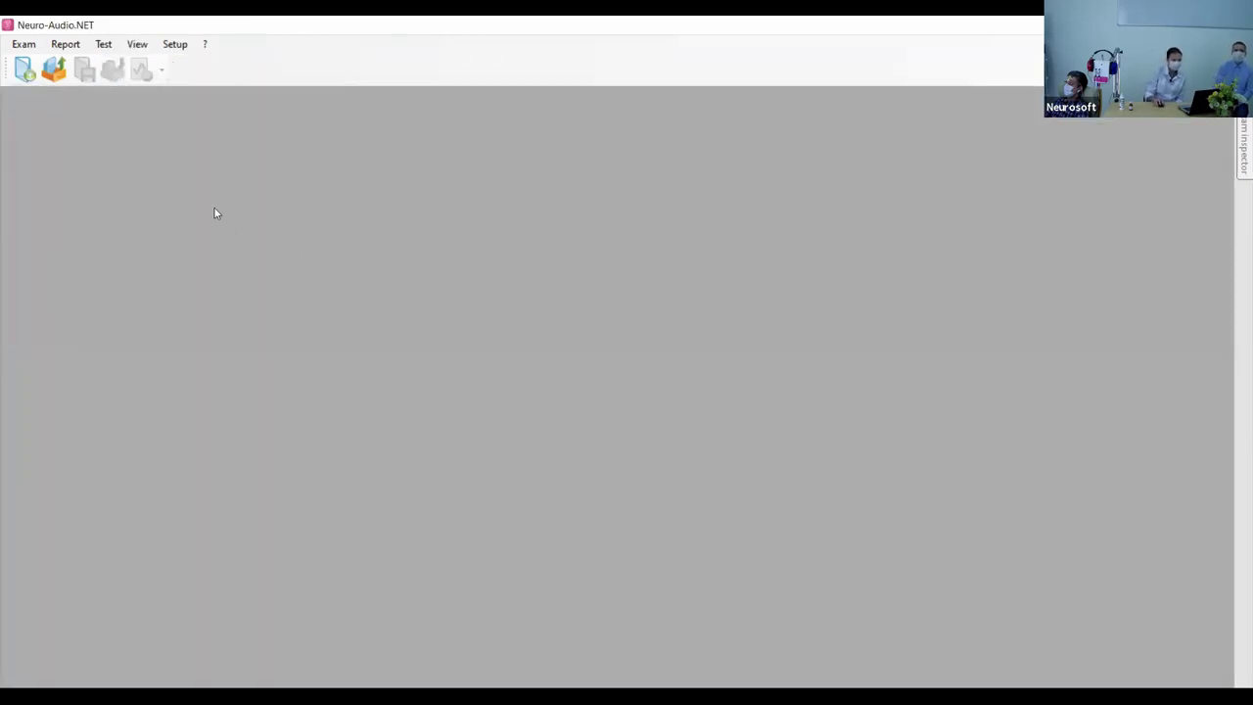
pyautogui.click(179, 51)
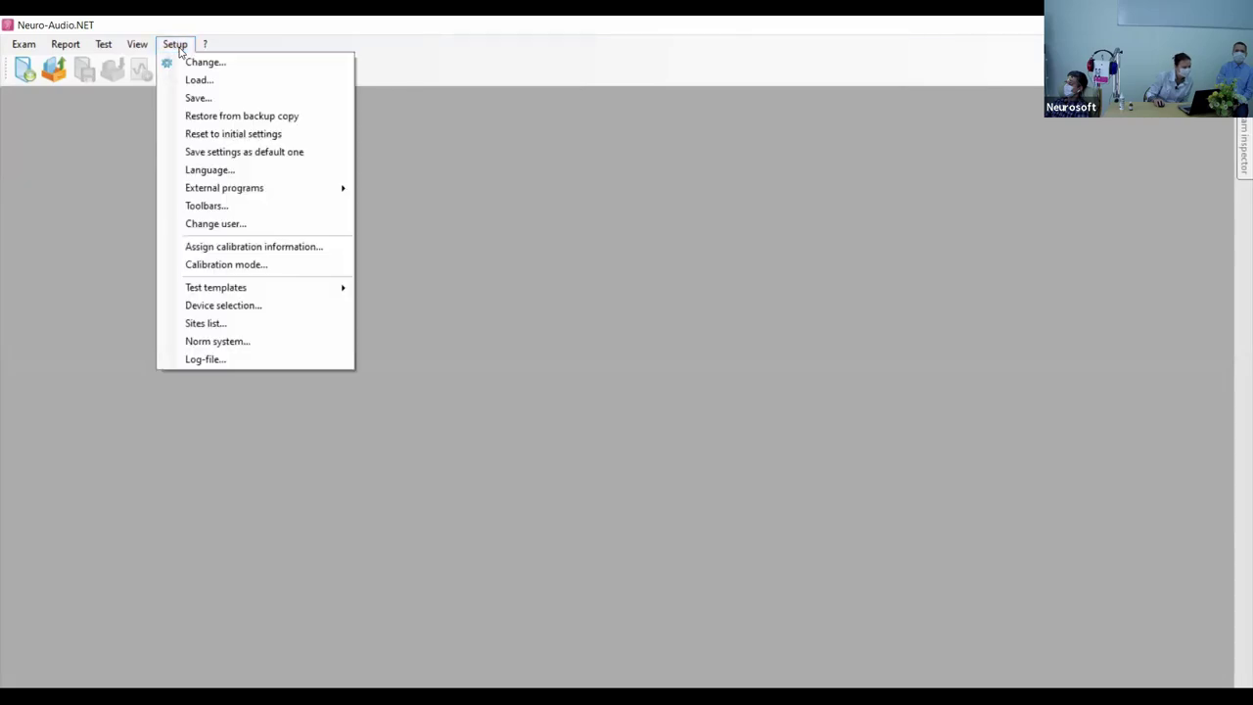
pyautogui.click(271, 247)
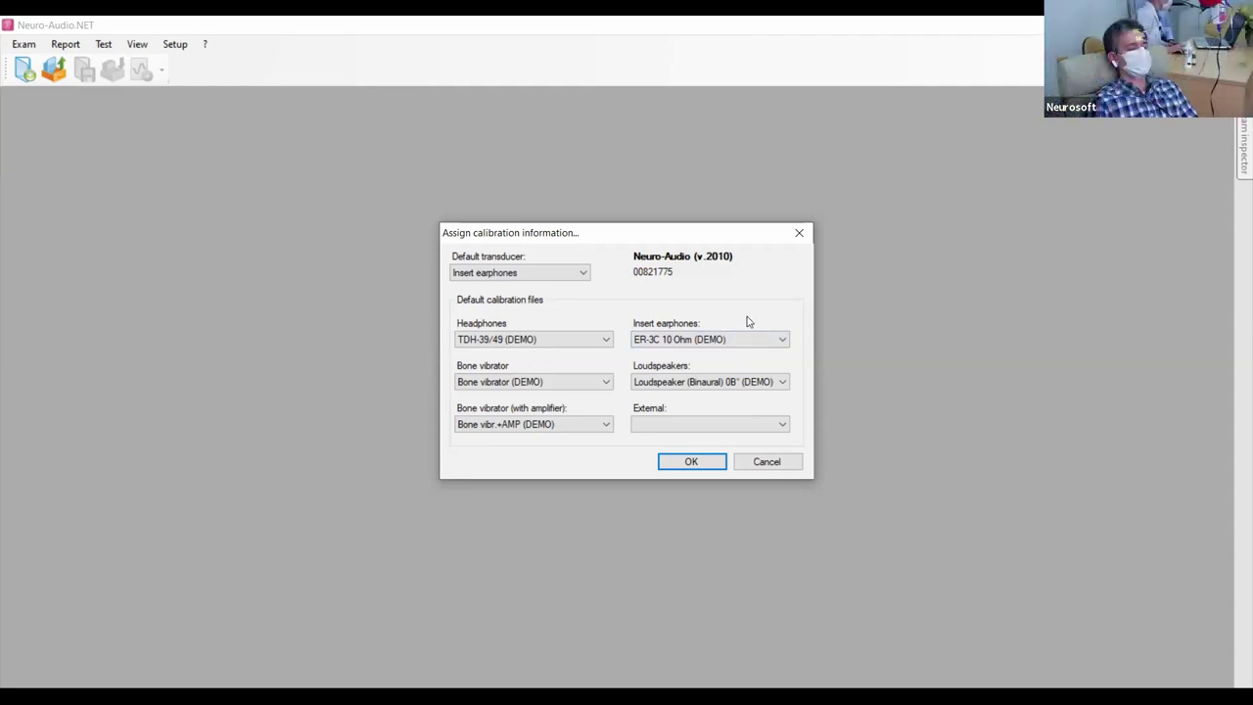
pyautogui.click(711, 462)
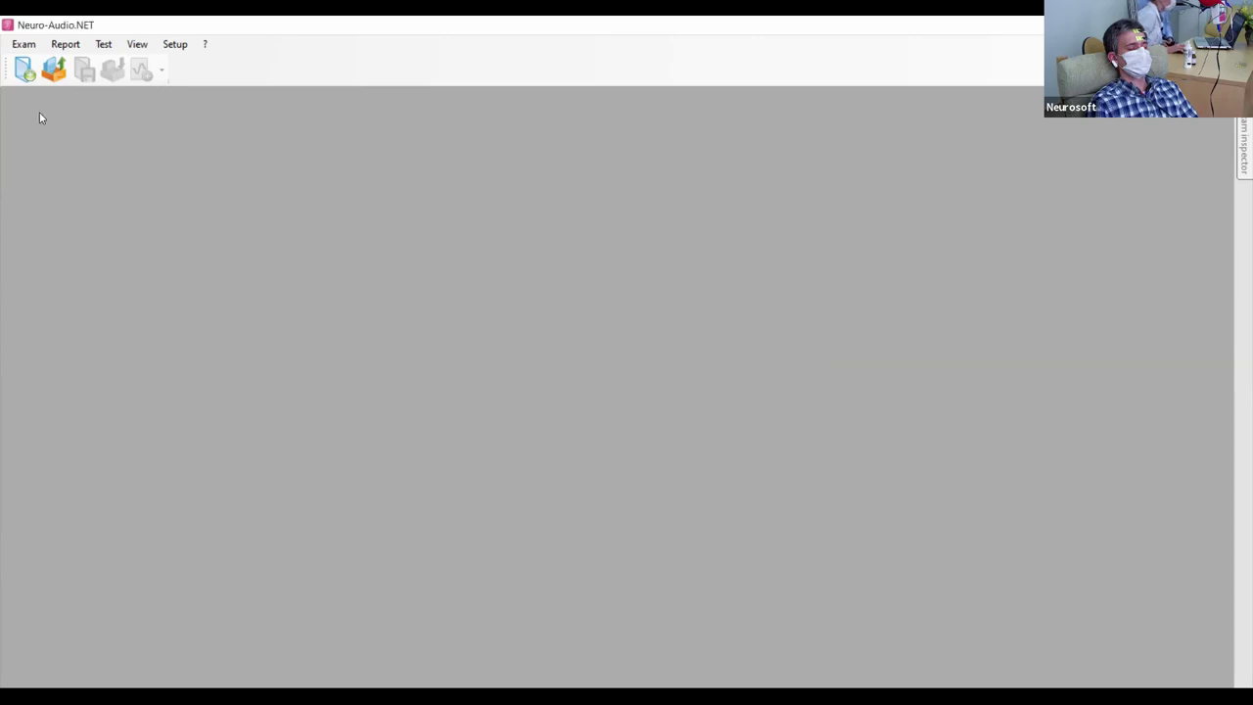
# Create a new exam with the patient's name, male sex and birth date, and add a test using the ABR (base) template.
pyautogui.click(25, 72)
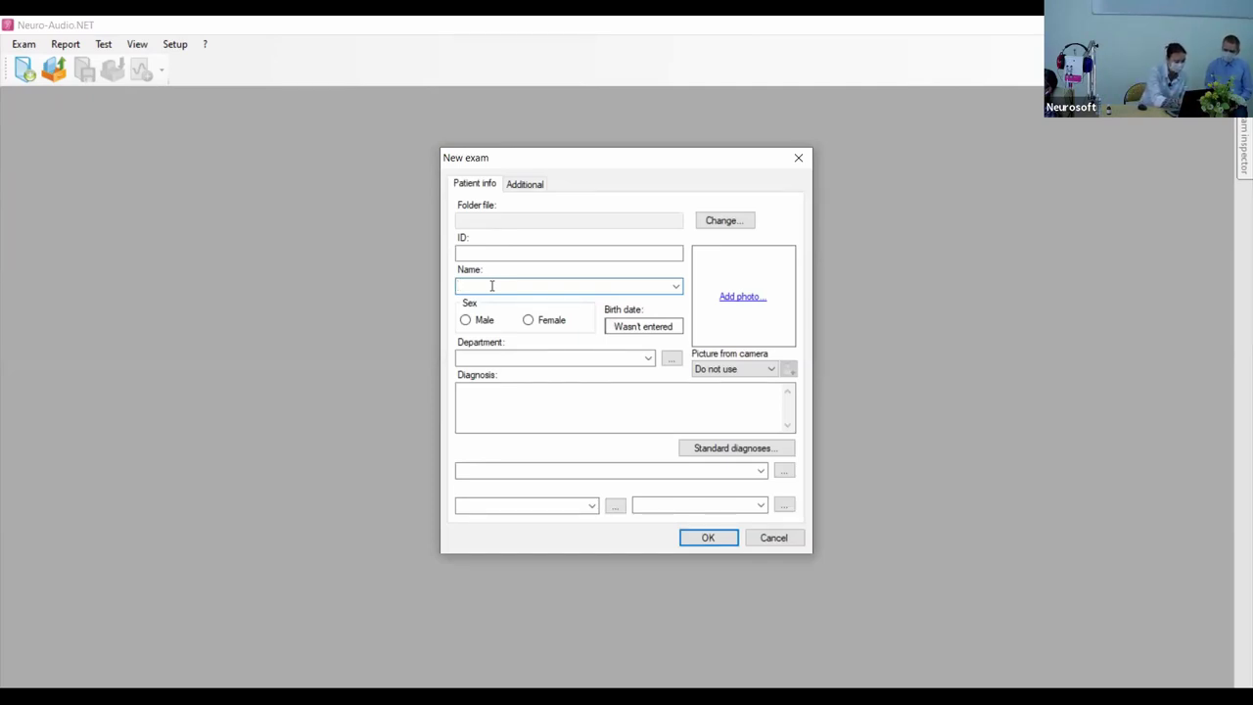
pyautogui.write('Smith')
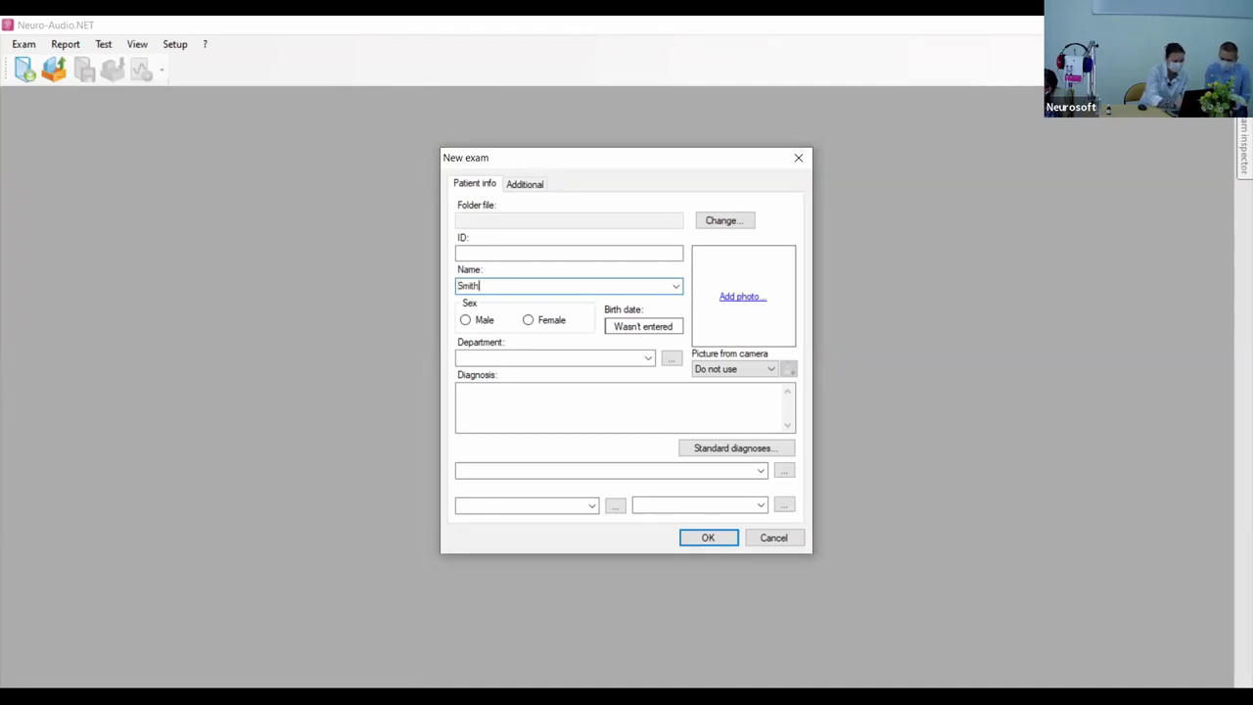
pyautogui.write(' John')
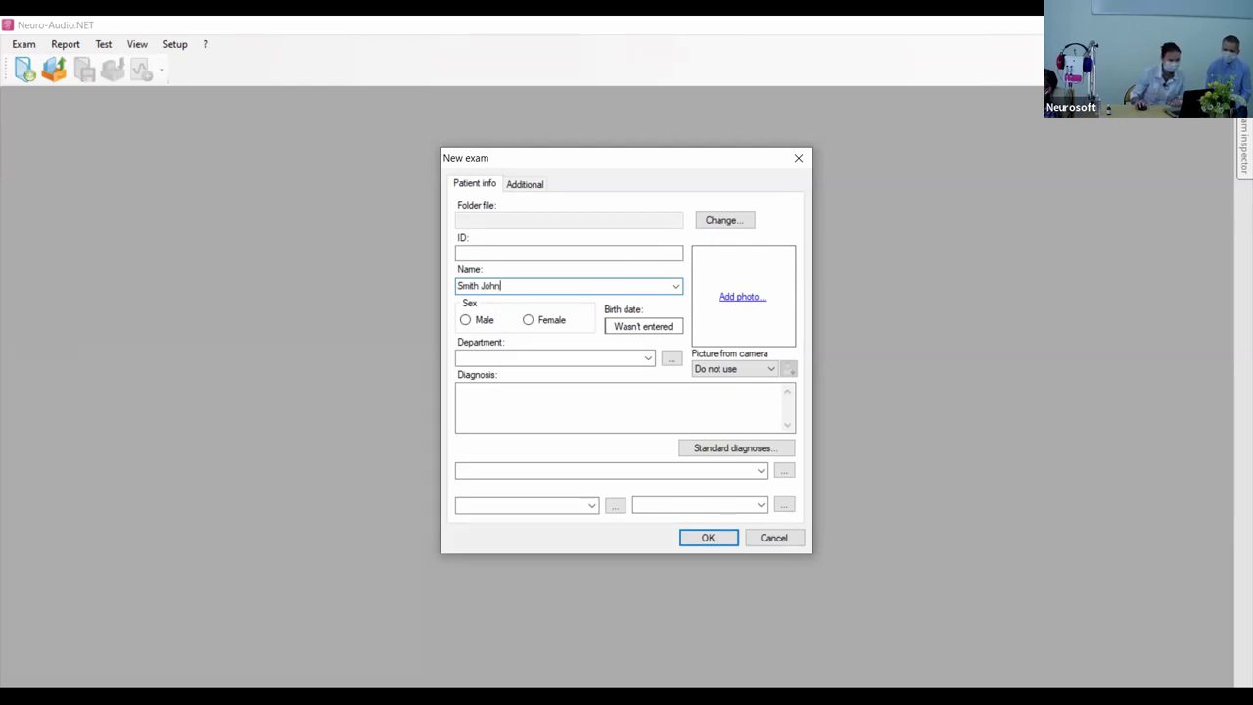
pyautogui.press('Tab')
pyautogui.click(479, 321)
pyautogui.click(656, 326)
pyautogui.write('02.03.')
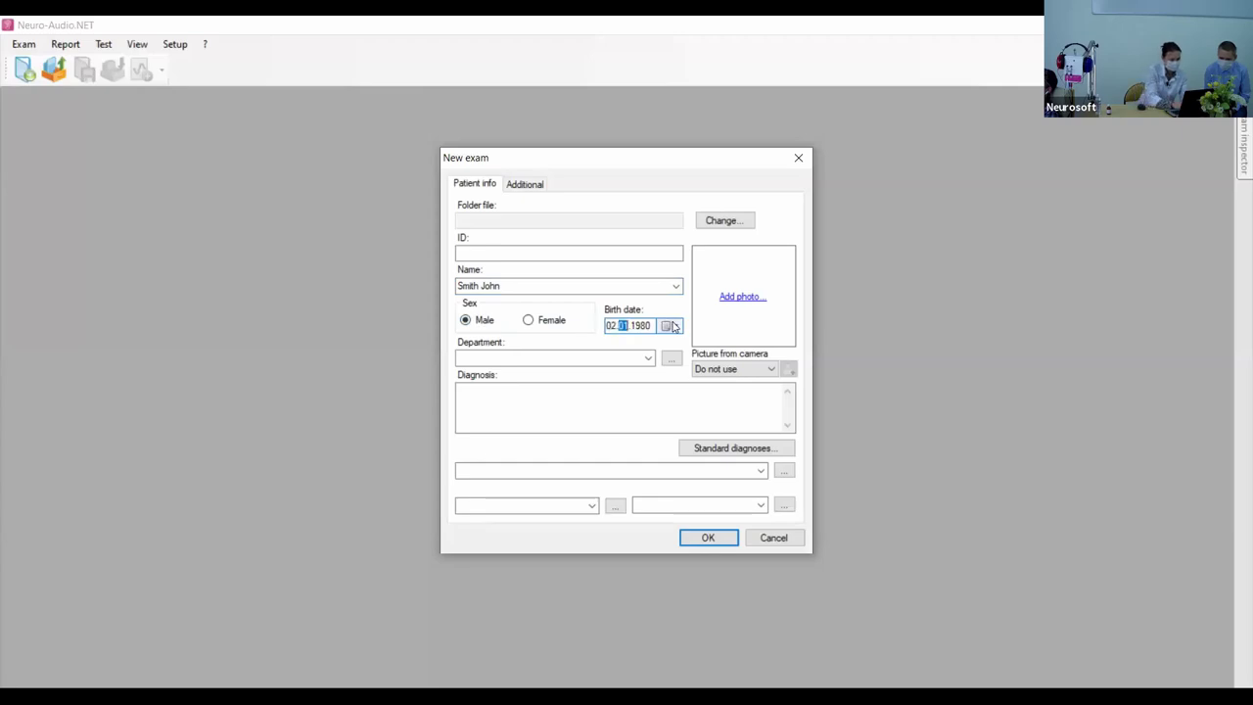
pyautogui.write('1990')
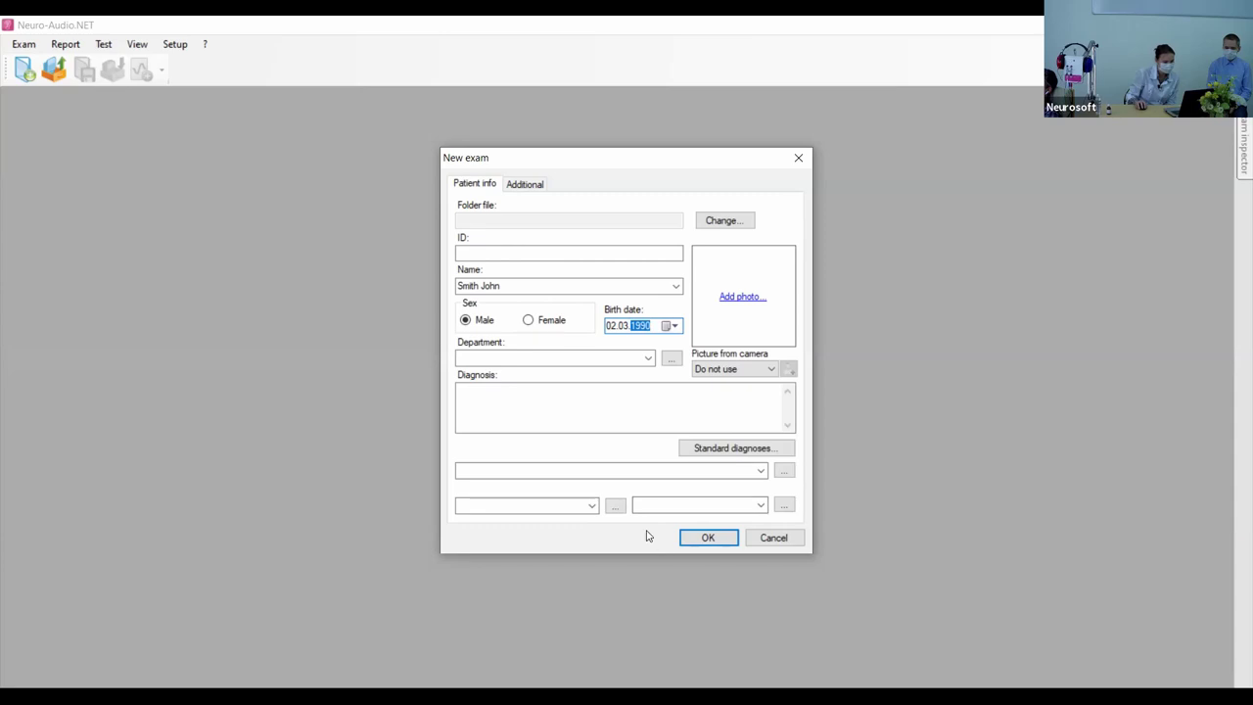
pyautogui.click(716, 540)
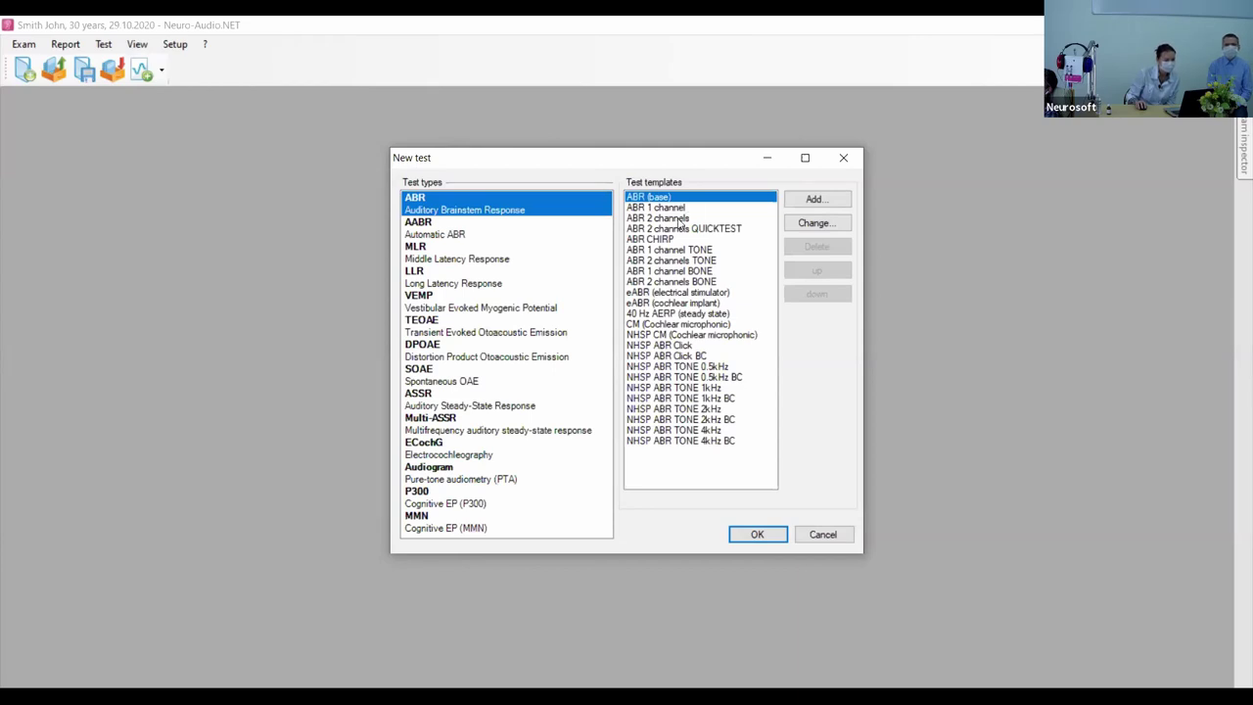
pyautogui.click(758, 538)
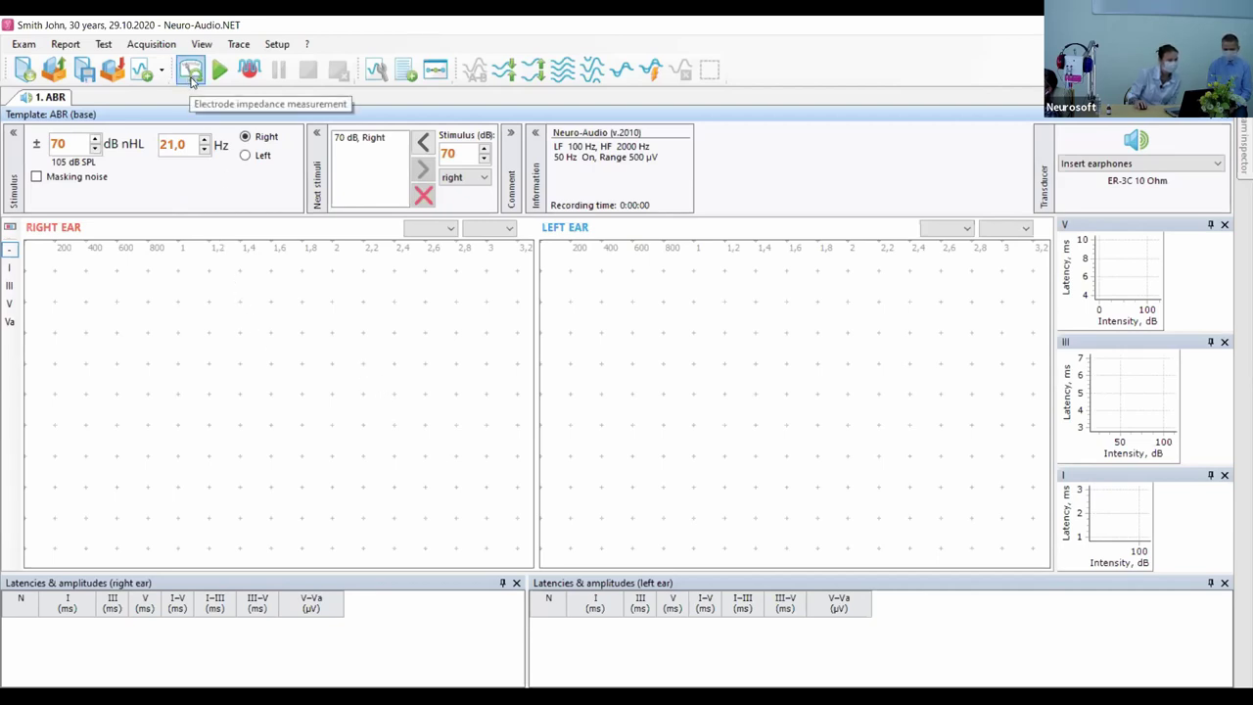
# Check the electrode impedance for the test's single channel.
pyautogui.click(192, 80)
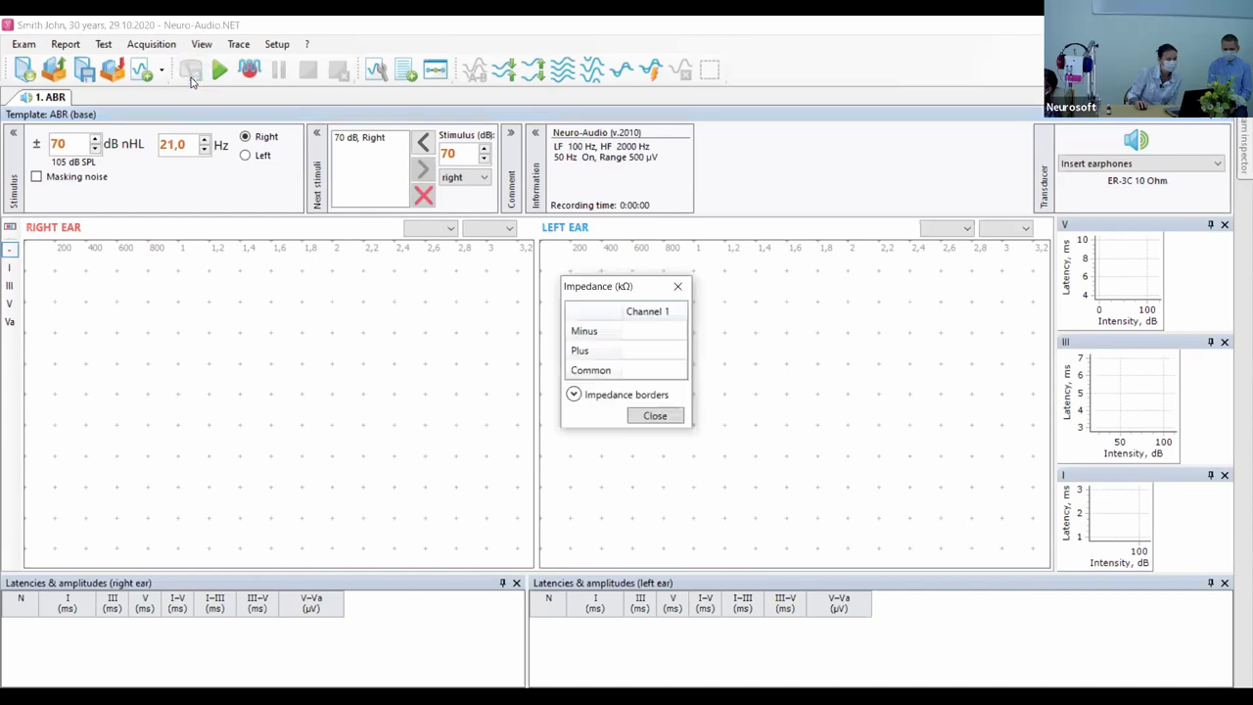
pyautogui.click(646, 417)
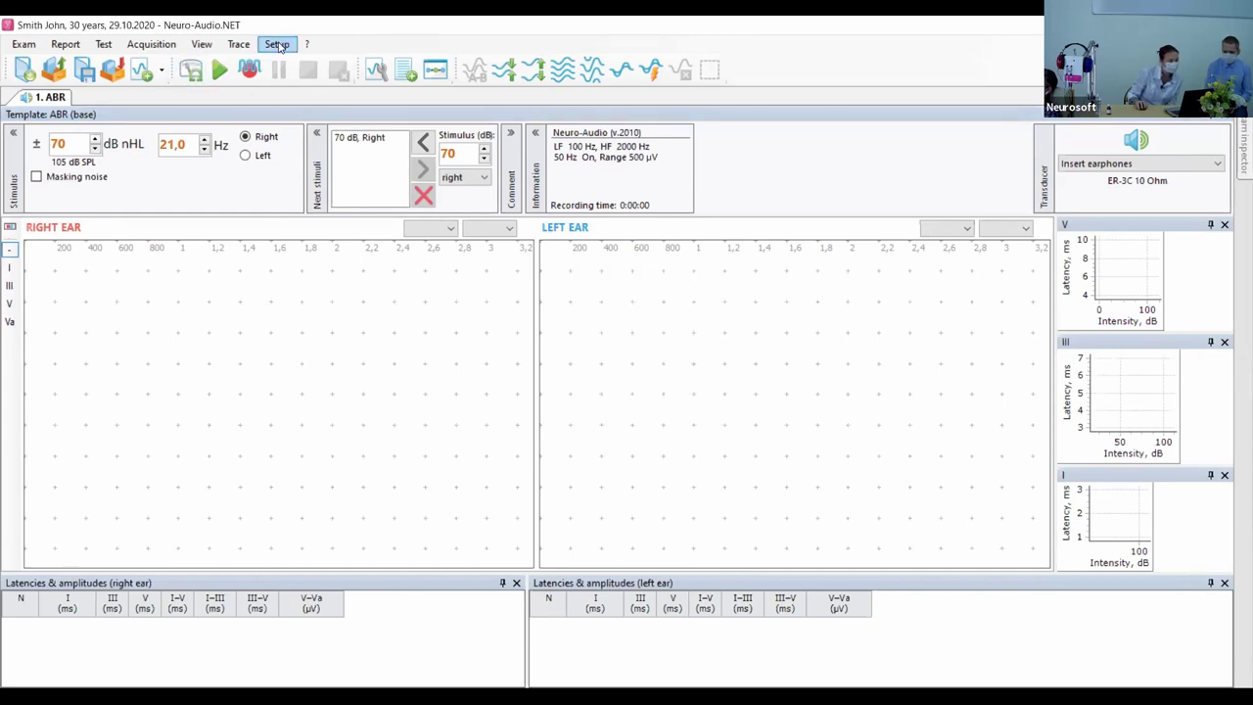
pyautogui.click(276, 44)
pyautogui.click(202, 405)
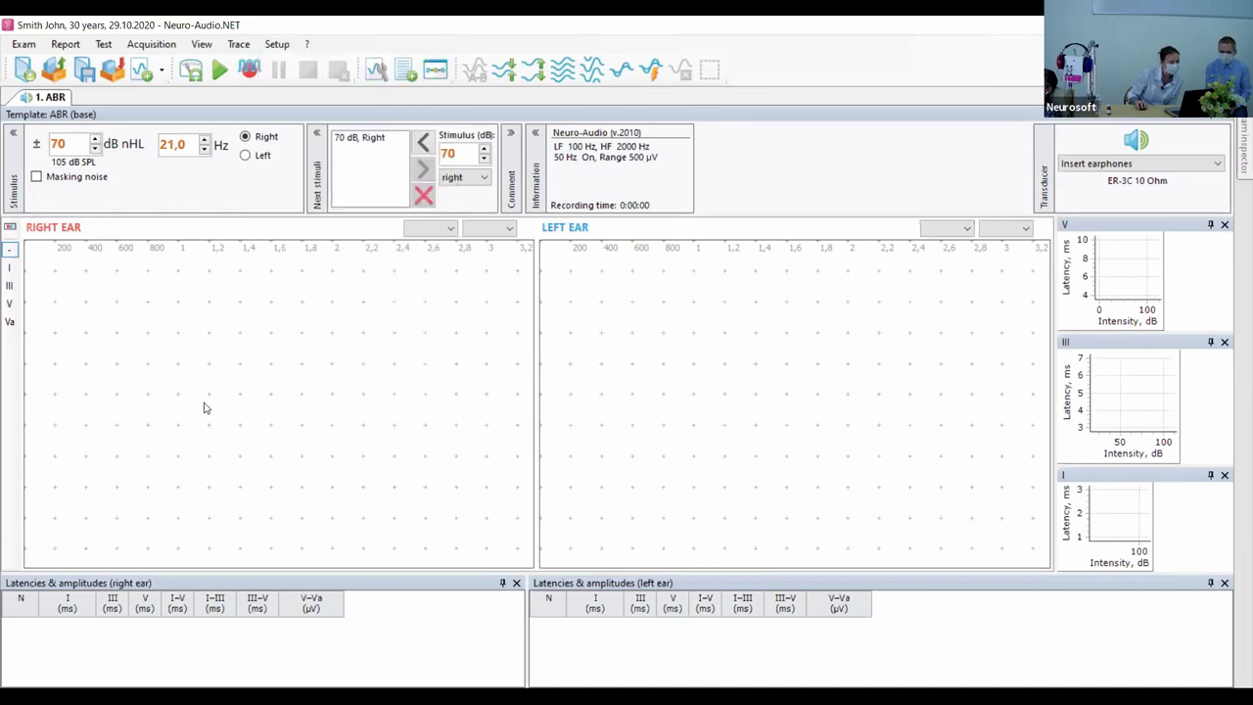
# Enable channel 2 in the test template and assign site Cz-M1 to channel 1 and Cz-M2 to channel 2.
pyautogui.click(376, 69)
pyautogui.click(358, 138)
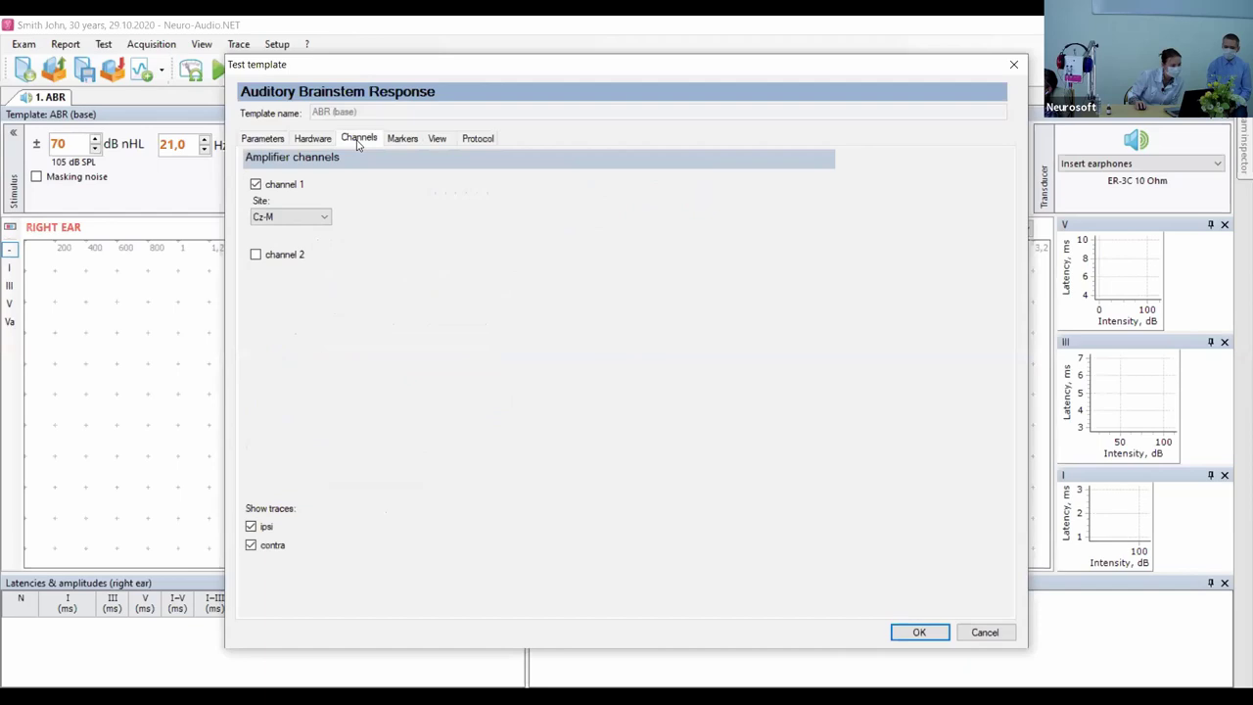
pyautogui.click(255, 255)
pyautogui.click(306, 218)
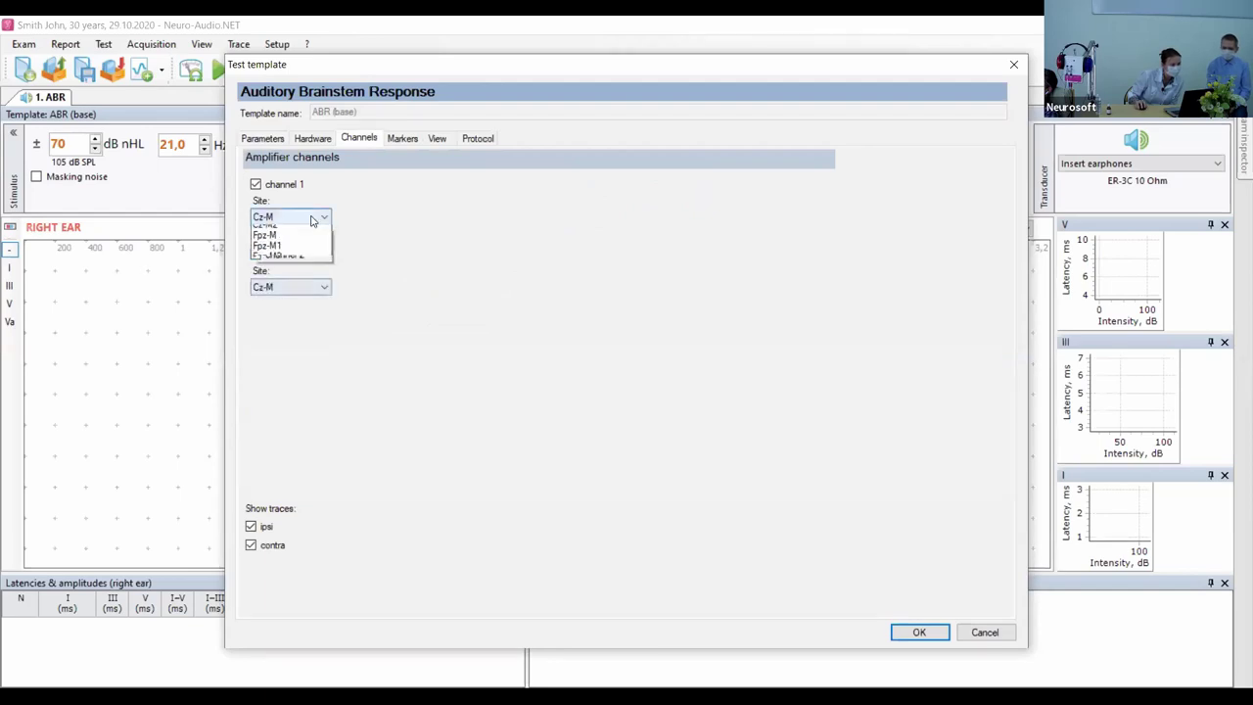
pyautogui.click(297, 241)
pyautogui.click(313, 288)
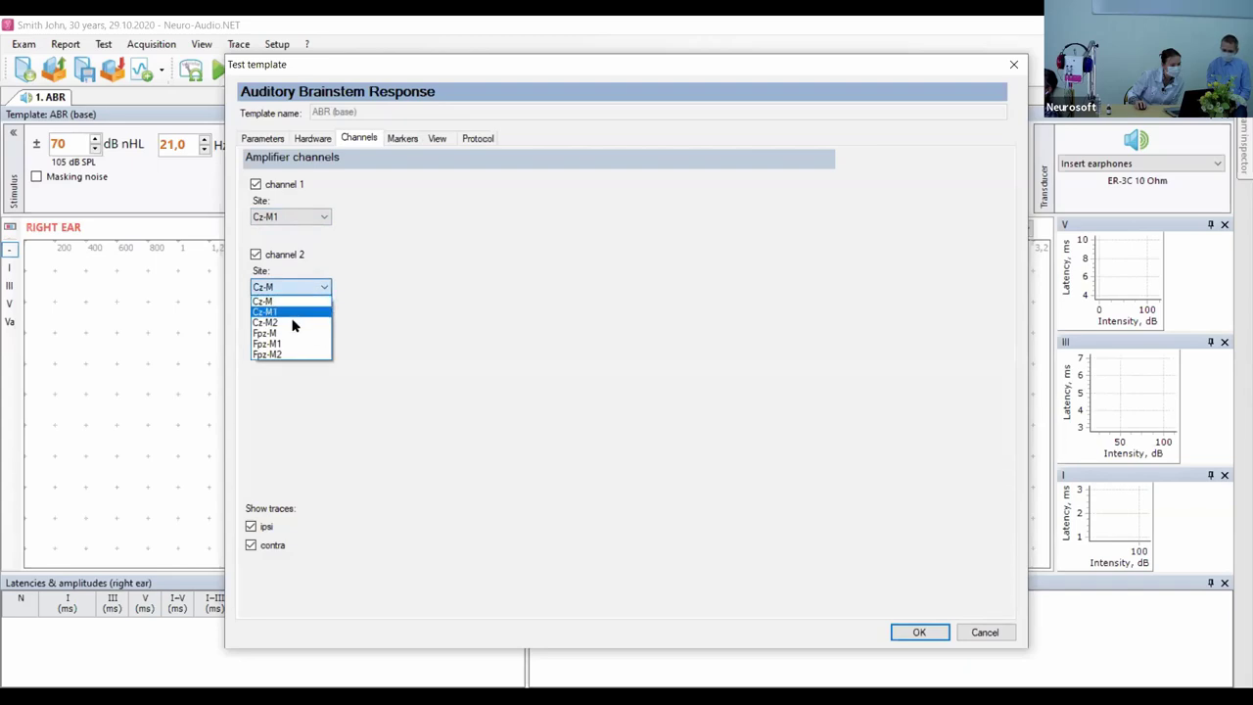
pyautogui.click(293, 324)
pyautogui.click(916, 631)
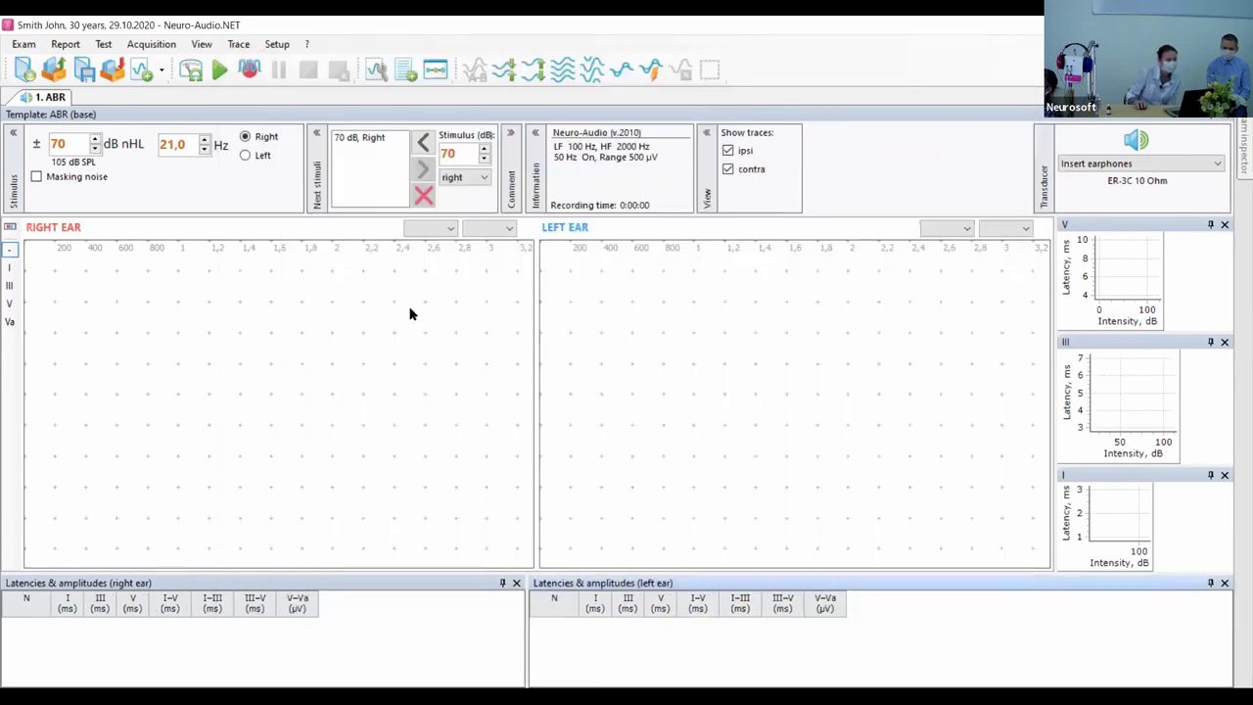
# Measure the electrode impedance on both channels, and monitor the incoming signal before stopping the monitoring.
pyautogui.click(189, 74)
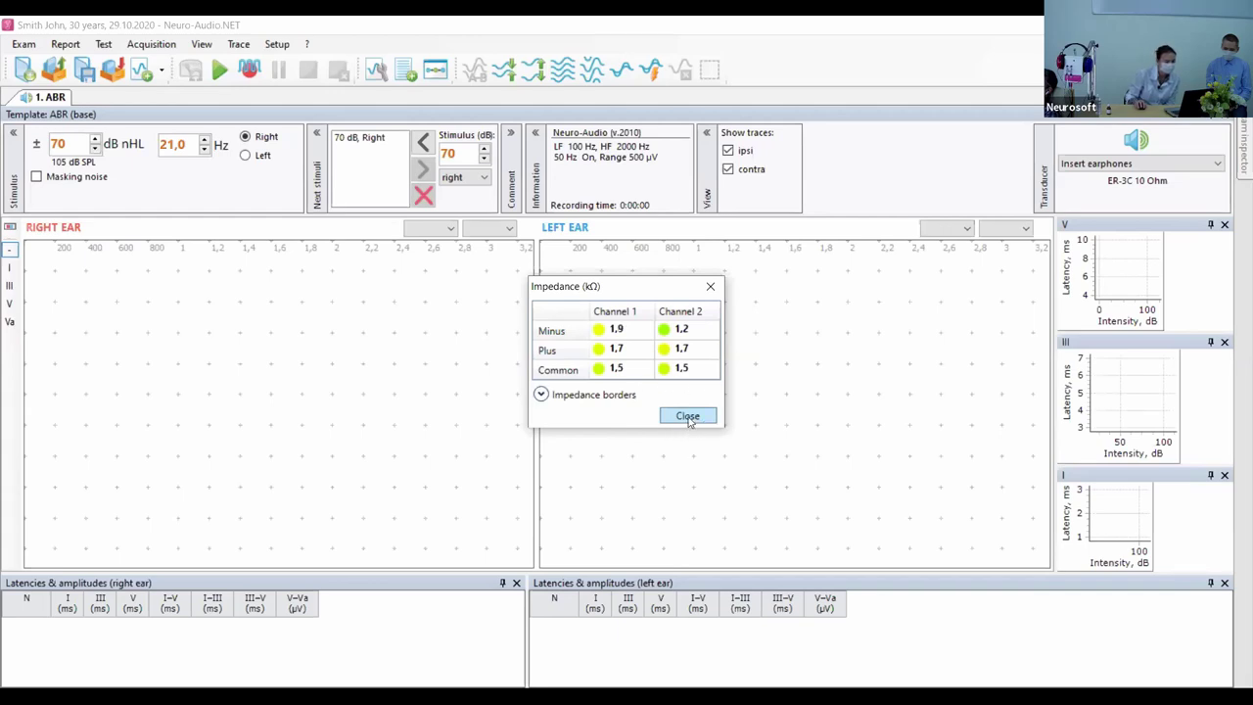
pyautogui.click(688, 416)
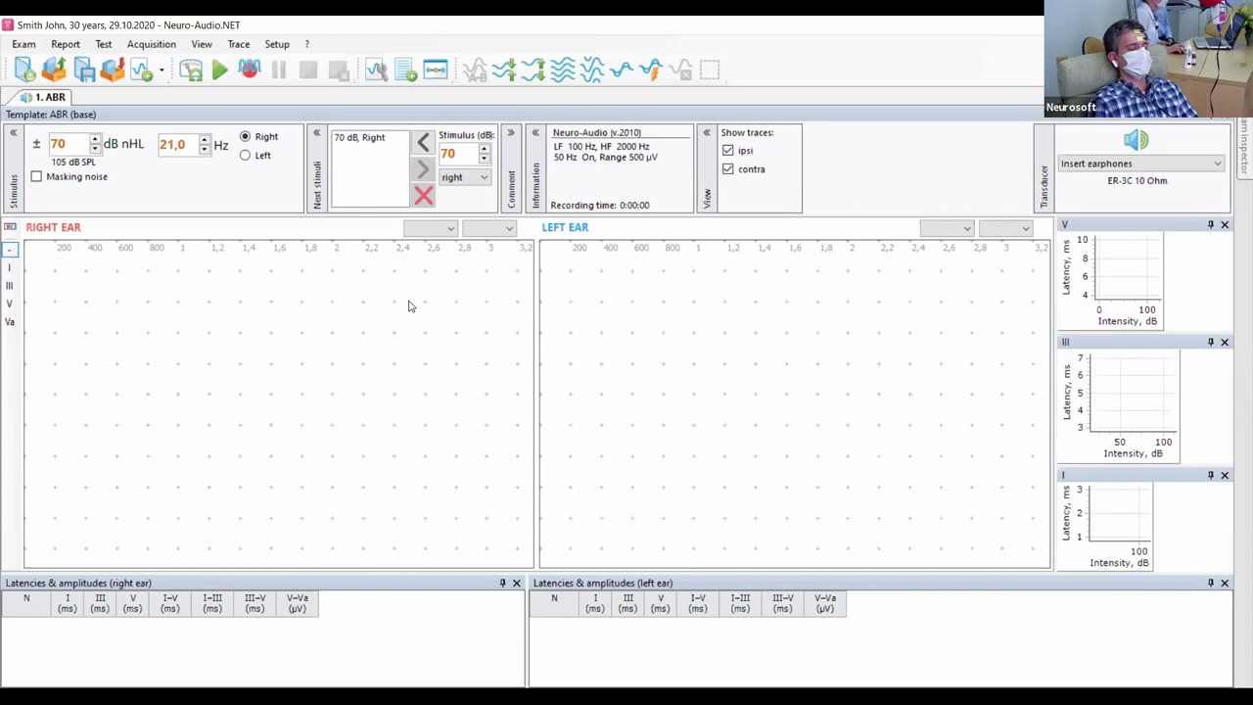
pyautogui.click(220, 83)
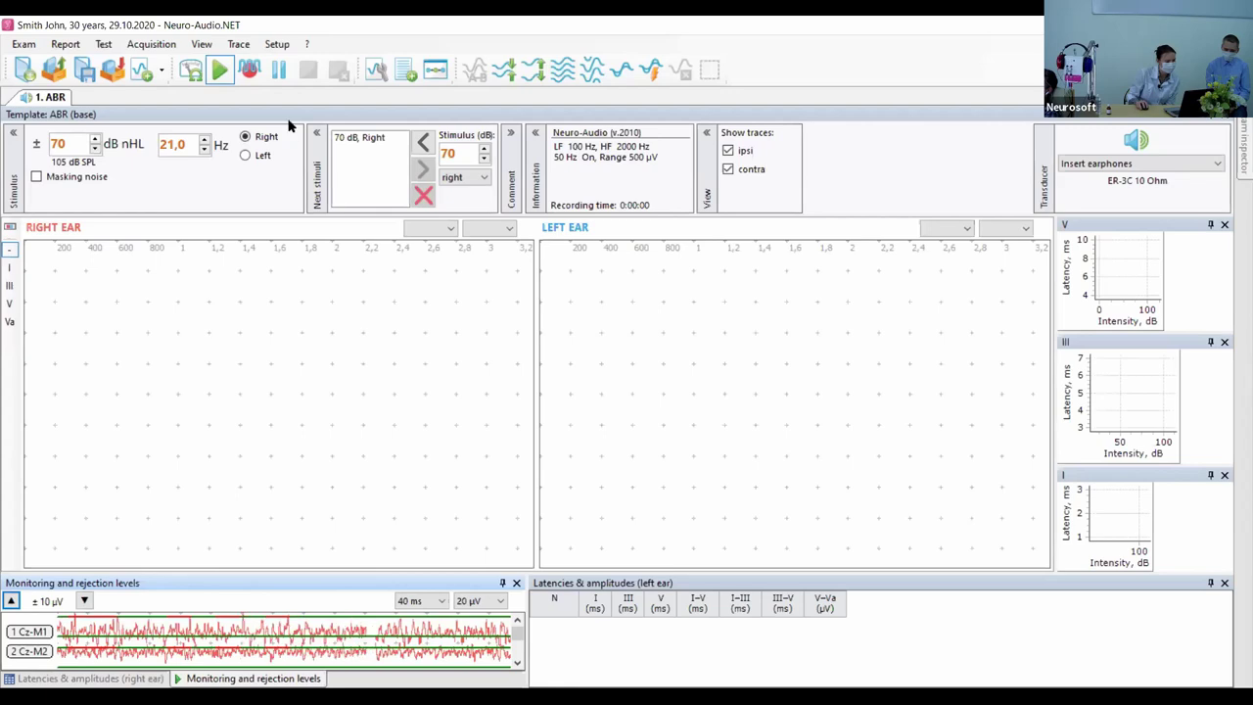
pyautogui.click(222, 73)
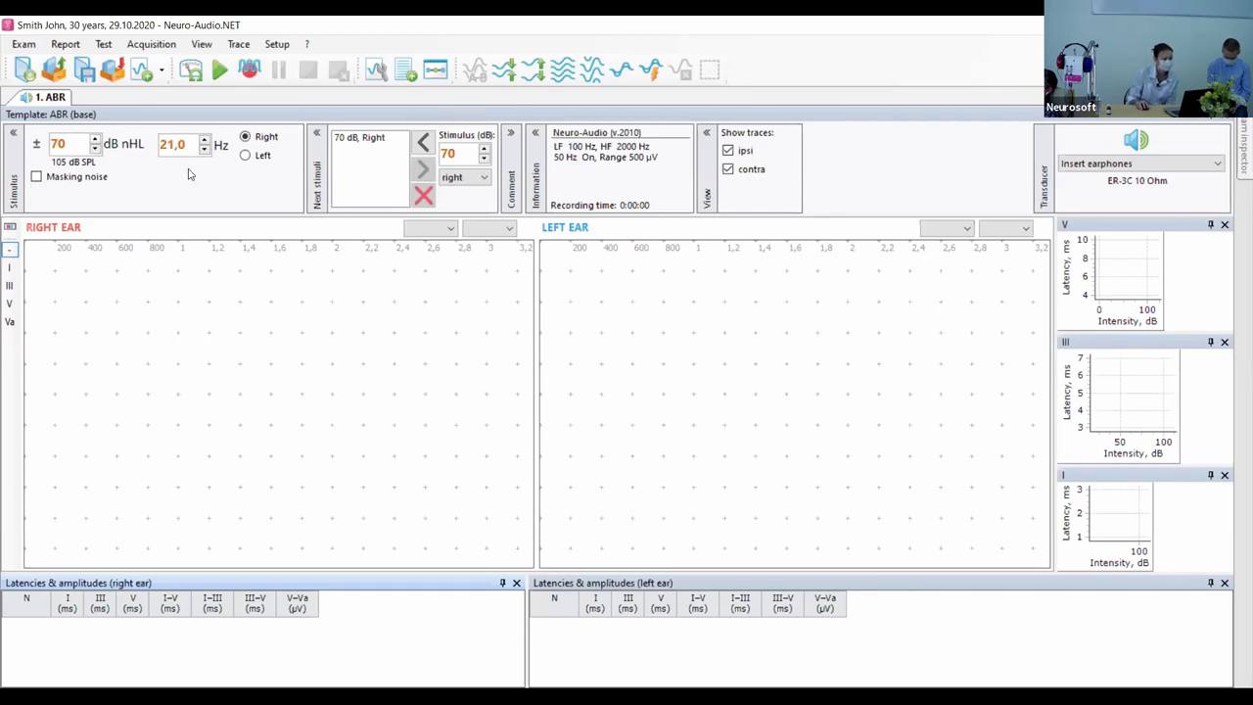
# Record the right-ear response at 70 dB with repetitive stimulation, raising the averaging limit to 4000, and move the stored ipsilateral trace lower.
pyautogui.click(251, 72)
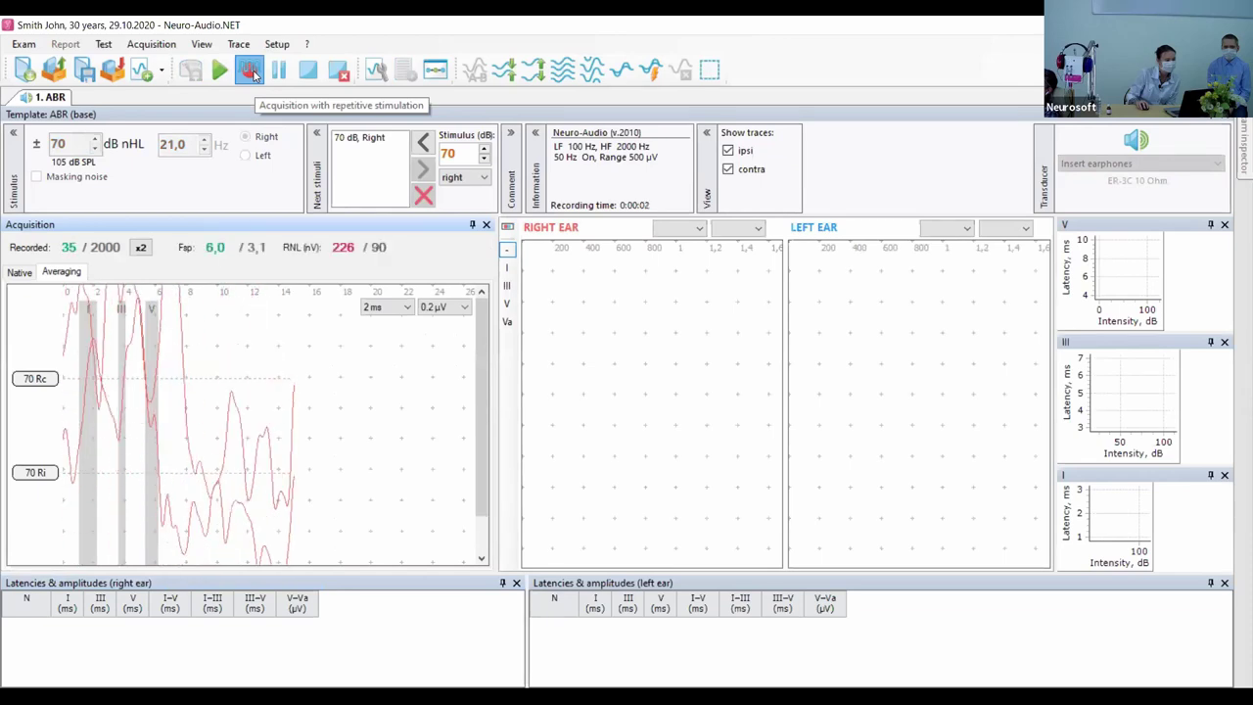
pyautogui.click(260, 353)
pyautogui.moveTo(199, 385); pyautogui.dragTo(54, 473)
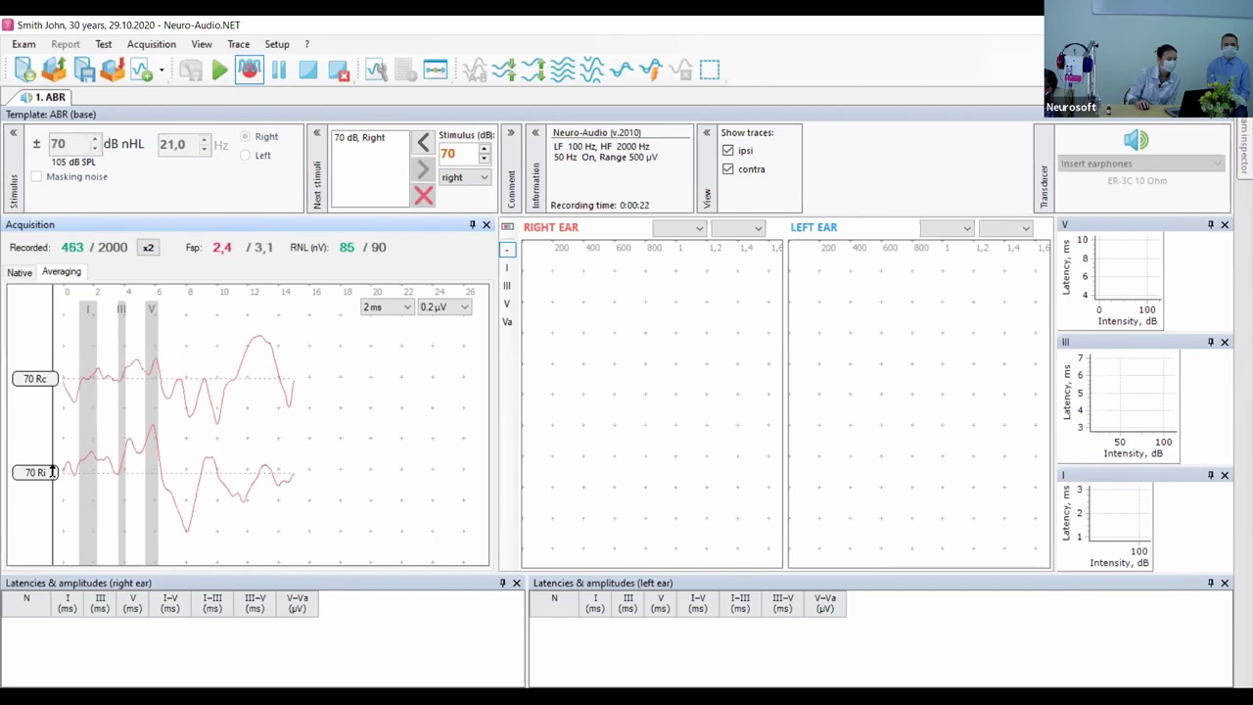
pyautogui.moveTo(51, 472)
pyautogui.mouseDown()
pyautogui.moveTo(86, 471)
pyautogui.moveTo(39, 472)
pyautogui.moveTo(61, 471)
pyautogui.mouseUp()
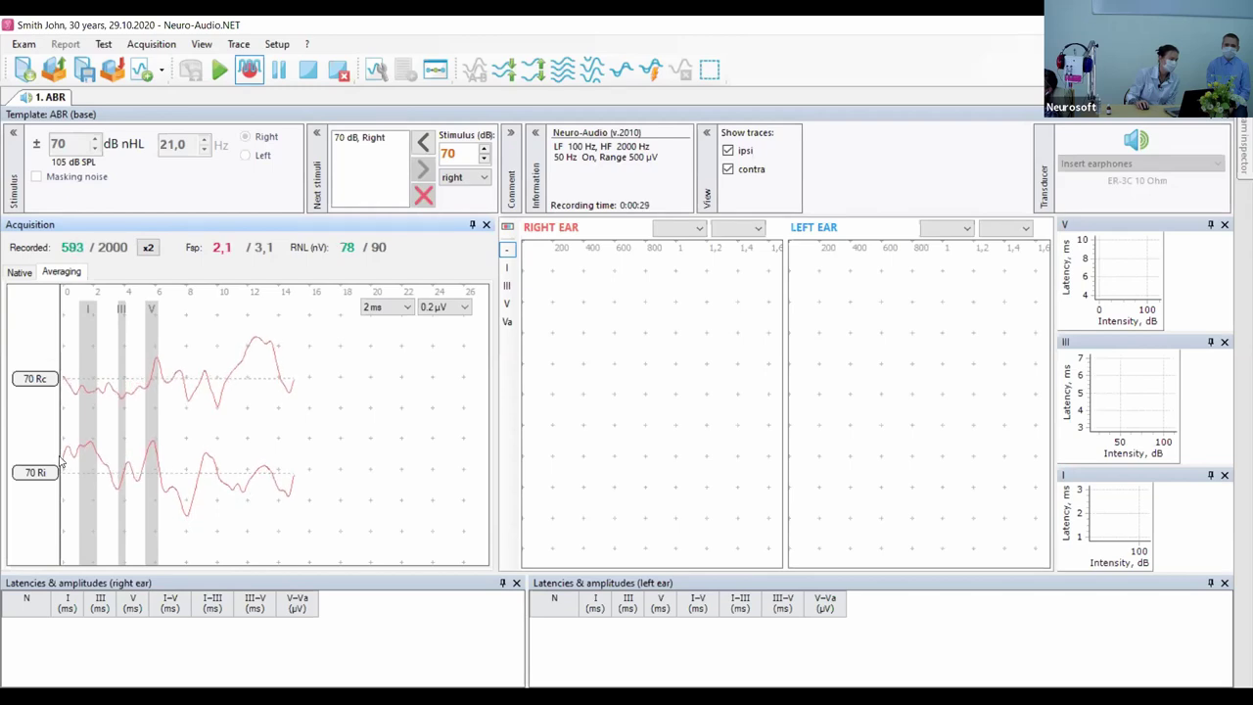
pyautogui.moveTo(61, 461)
pyautogui.mouseDown()
pyautogui.moveTo(56, 373)
pyautogui.moveTo(35, 378)
pyautogui.moveTo(186, 389)
pyautogui.moveTo(159, 343)
pyautogui.moveTo(166, 397)
pyautogui.moveTo(153, 457)
pyautogui.mouseUp()
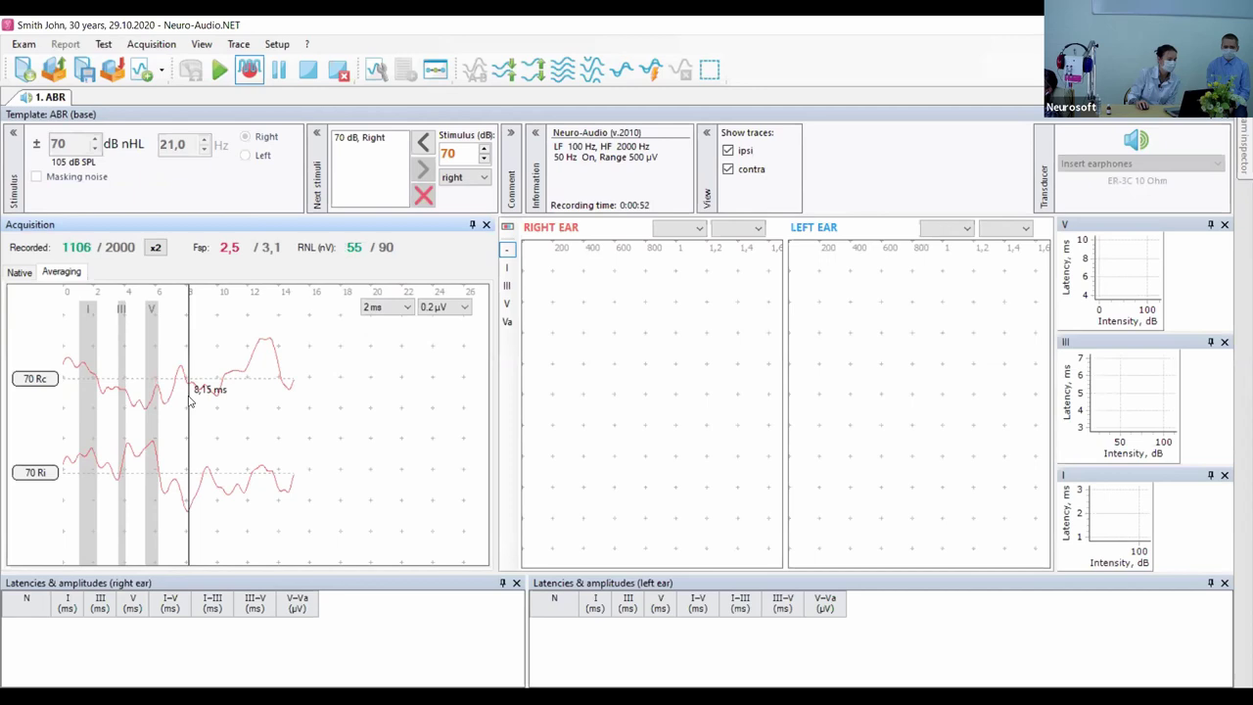
pyautogui.moveTo(169, 390)
pyautogui.mouseDown()
pyautogui.moveTo(142, 413)
pyautogui.moveTo(228, 382)
pyautogui.mouseUp()
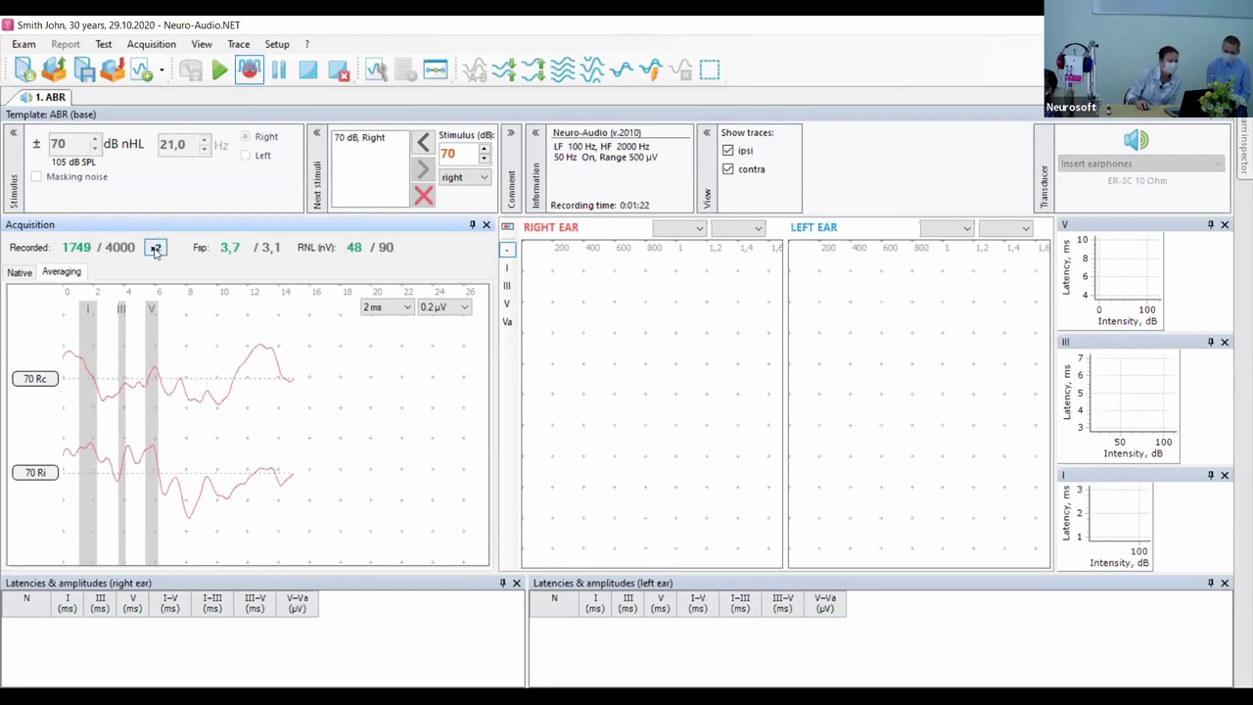
pyautogui.click(155, 249)
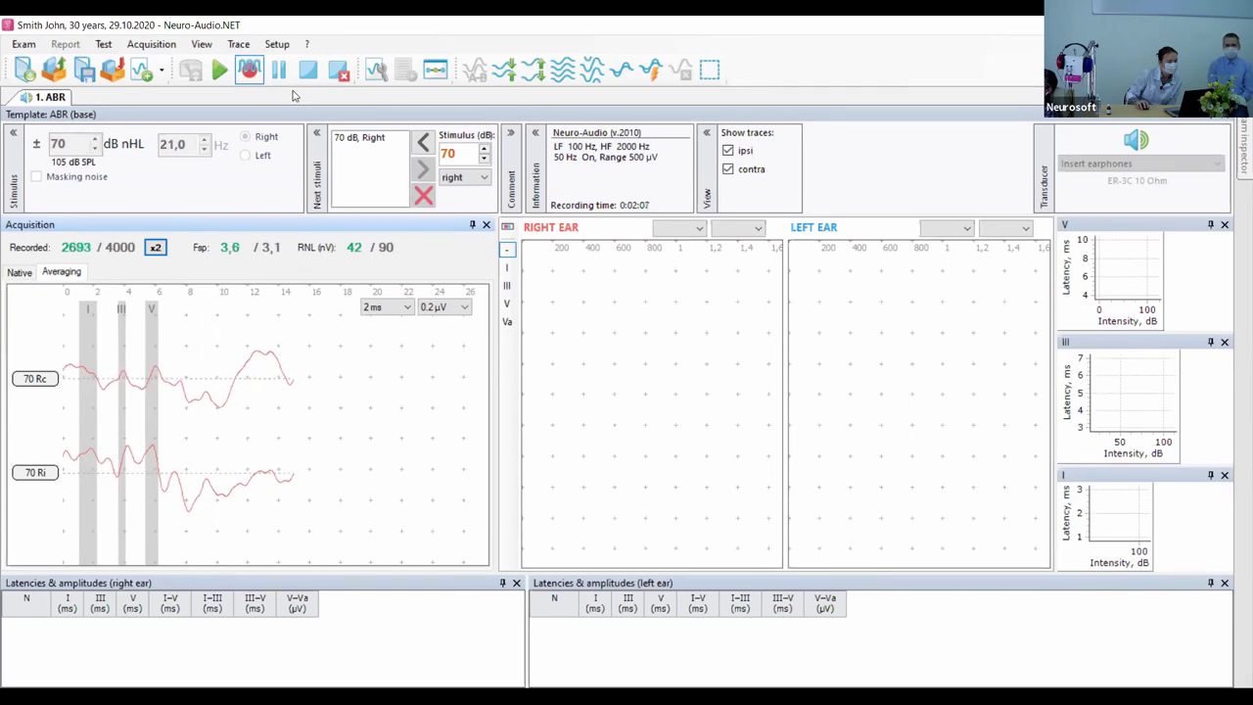
pyautogui.click(308, 70)
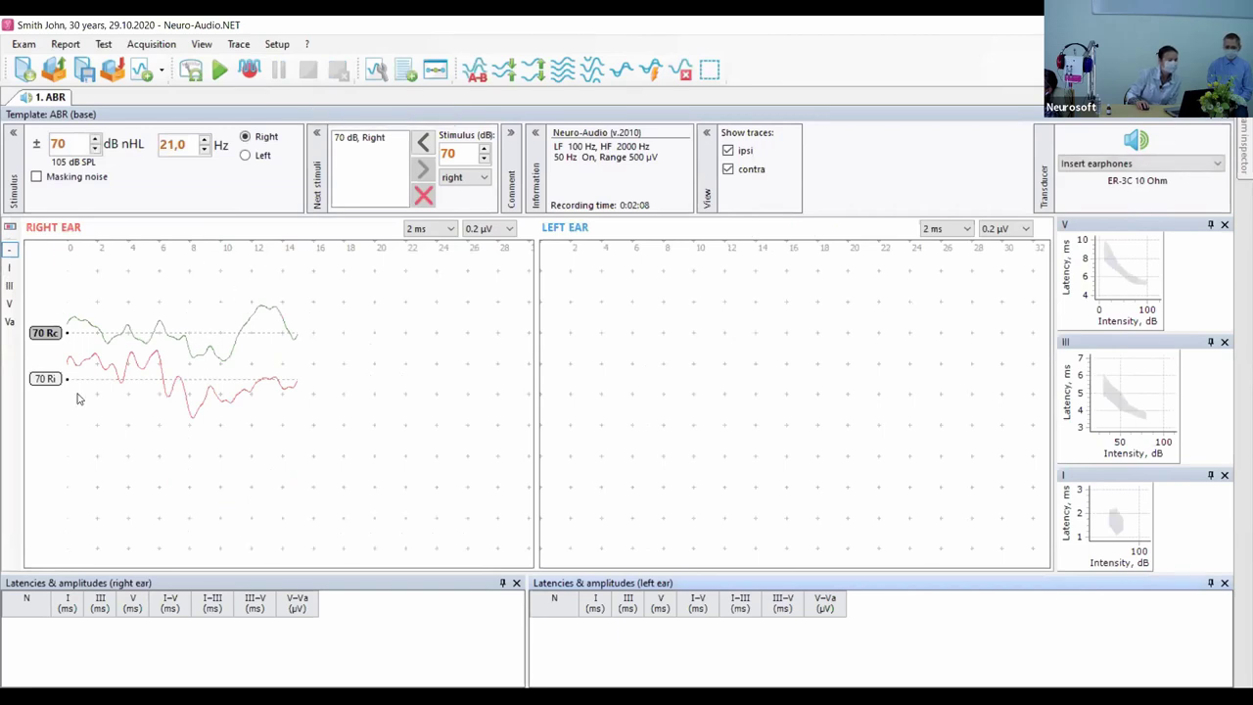
pyautogui.moveTo(49, 378); pyautogui.dragTo(47, 427)
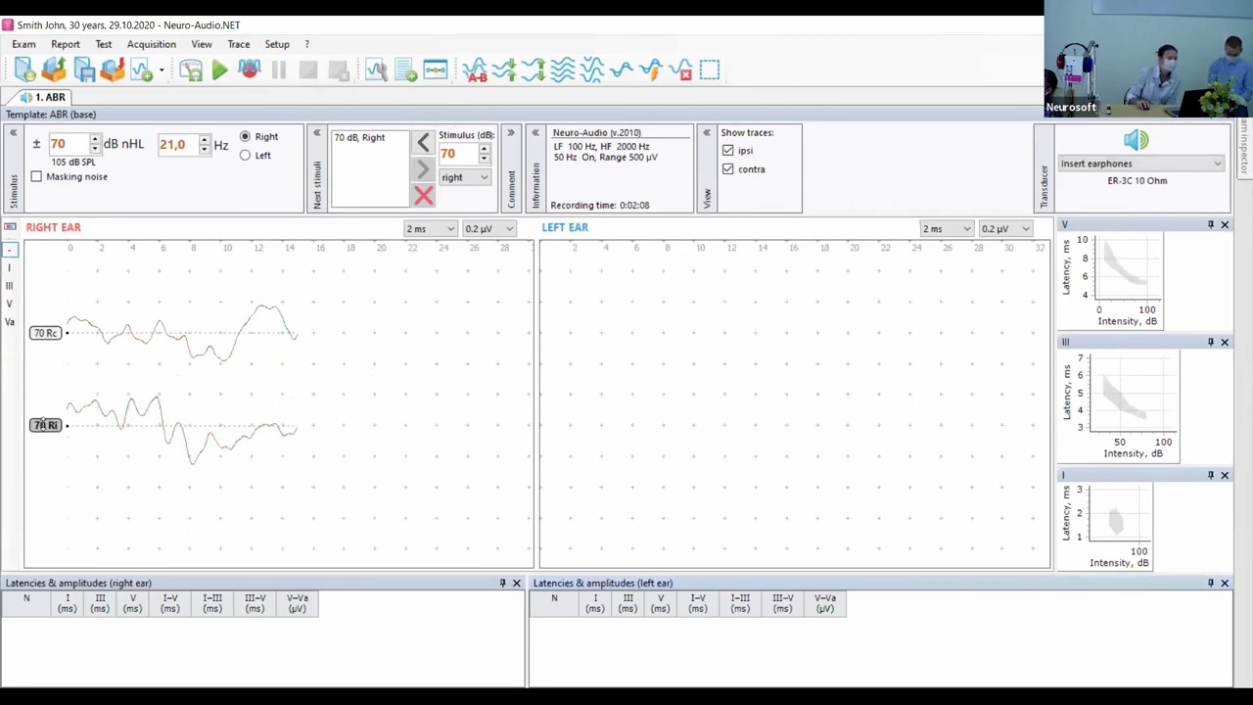
# Record a repeat right-ear response at 70 dB, queue two 60 dB right-ear stimuli meanwhile, and save the recording.
pyautogui.click(249, 70)
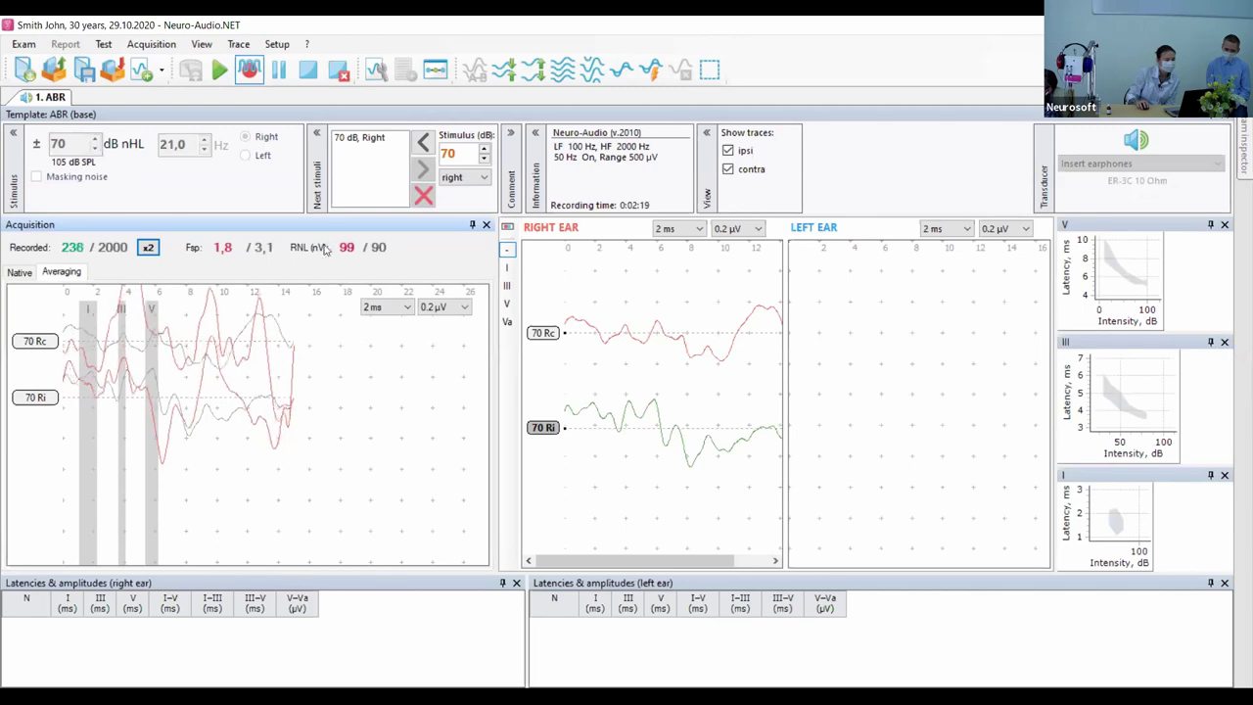
pyautogui.click(484, 161)
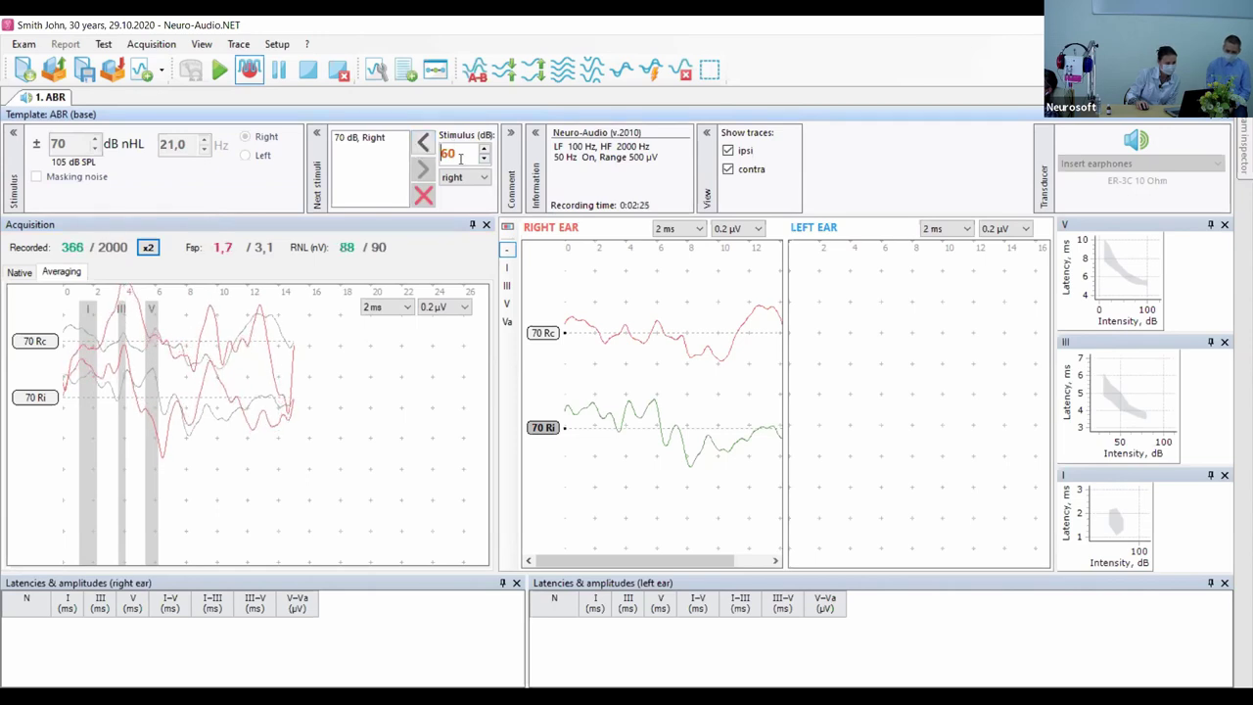
pyautogui.click(421, 144)
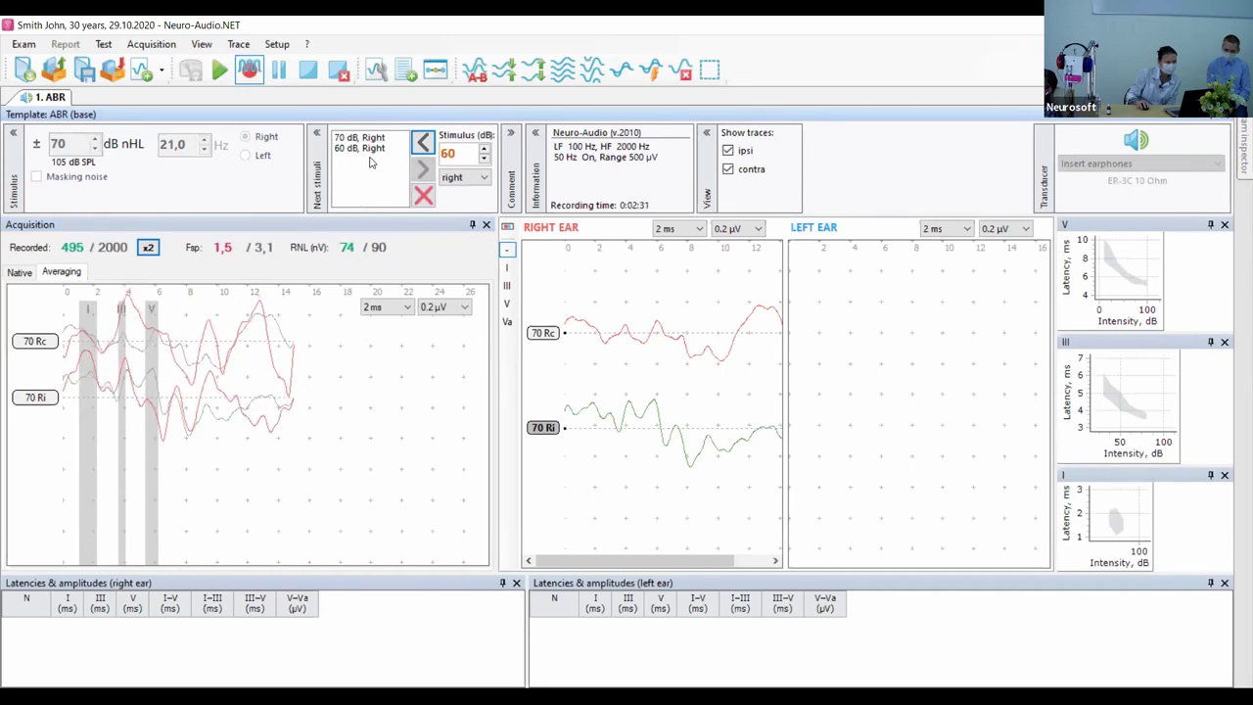
pyautogui.click(422, 145)
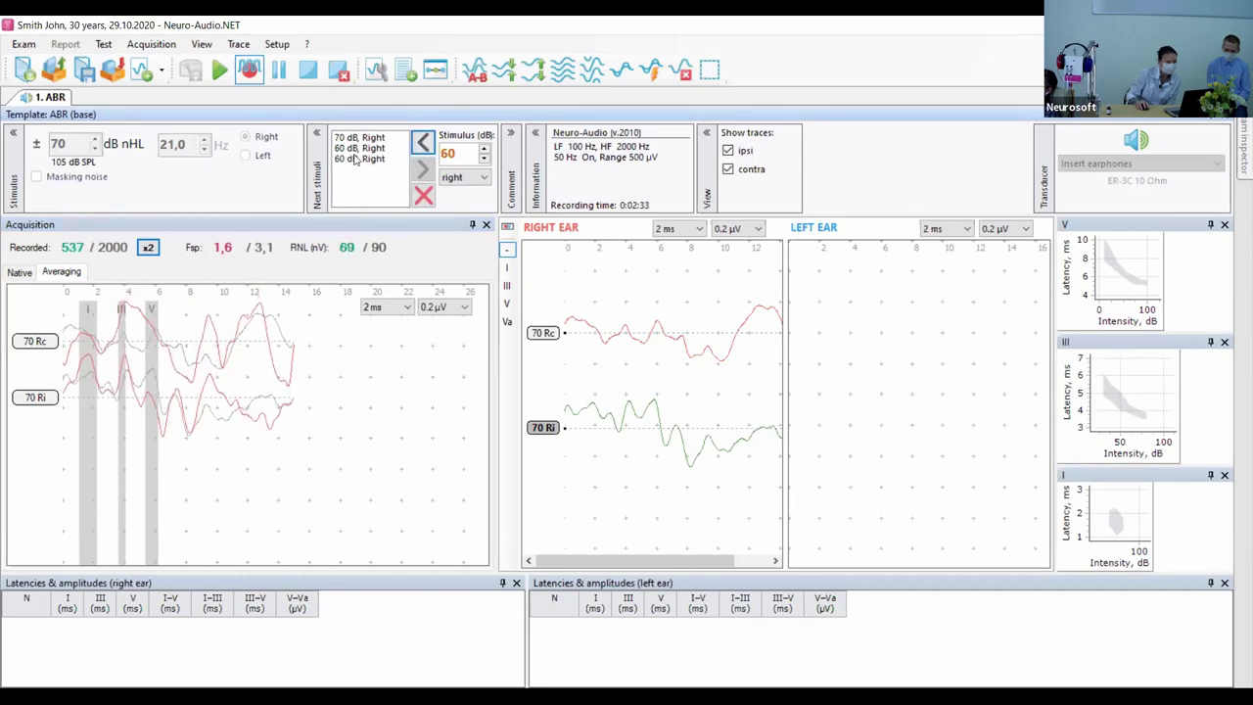
pyautogui.click(484, 161)
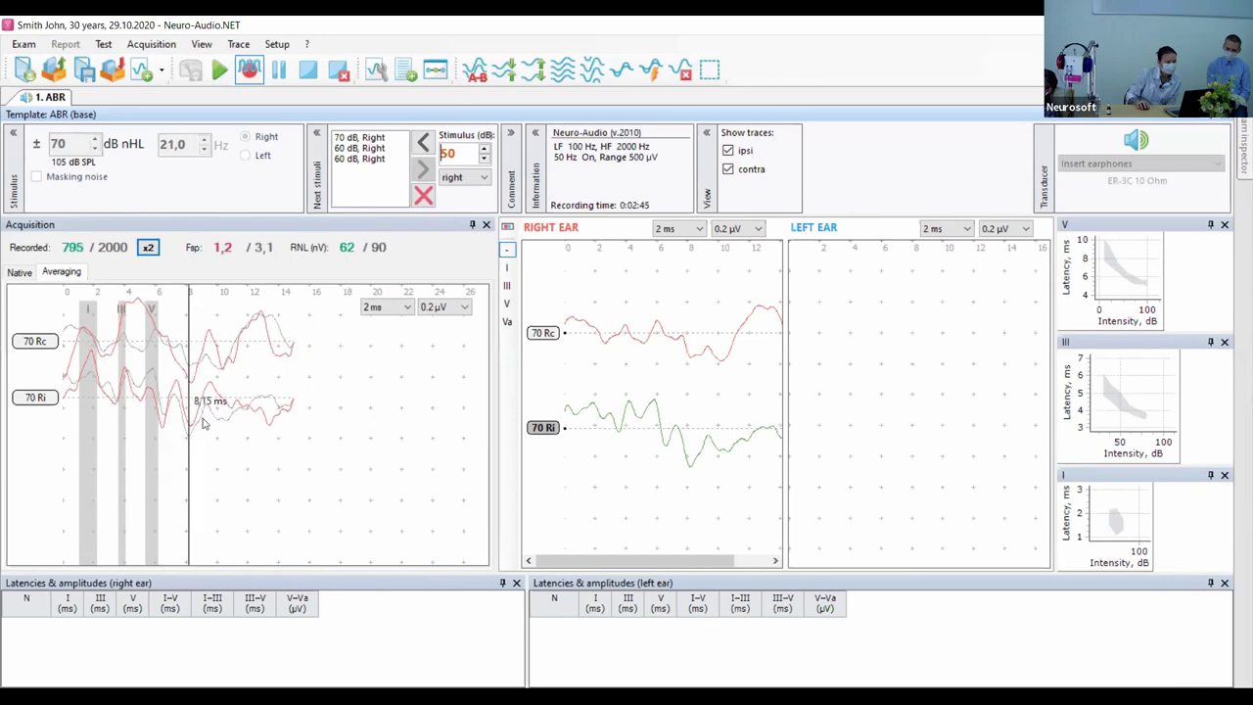
pyautogui.moveTo(538, 431)
pyautogui.mouseDown()
pyautogui.moveTo(538, 392)
pyautogui.moveTo(537, 418)
pyautogui.mouseUp()
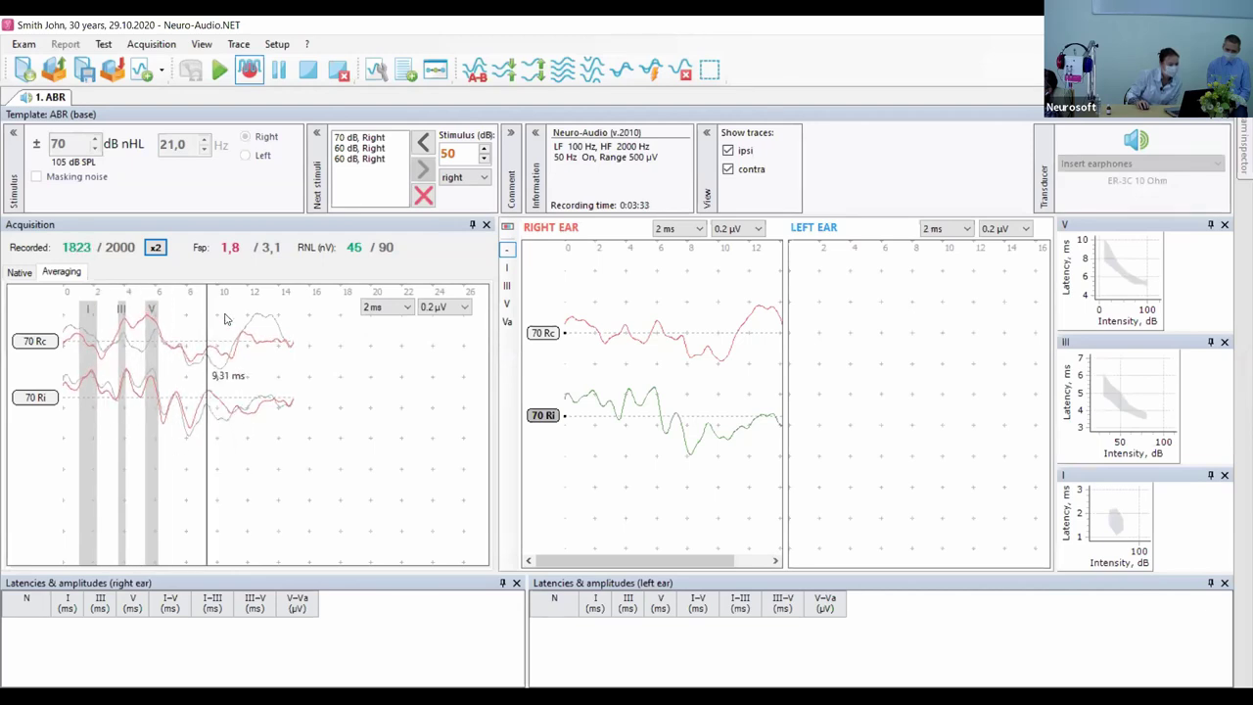
pyautogui.click(308, 69)
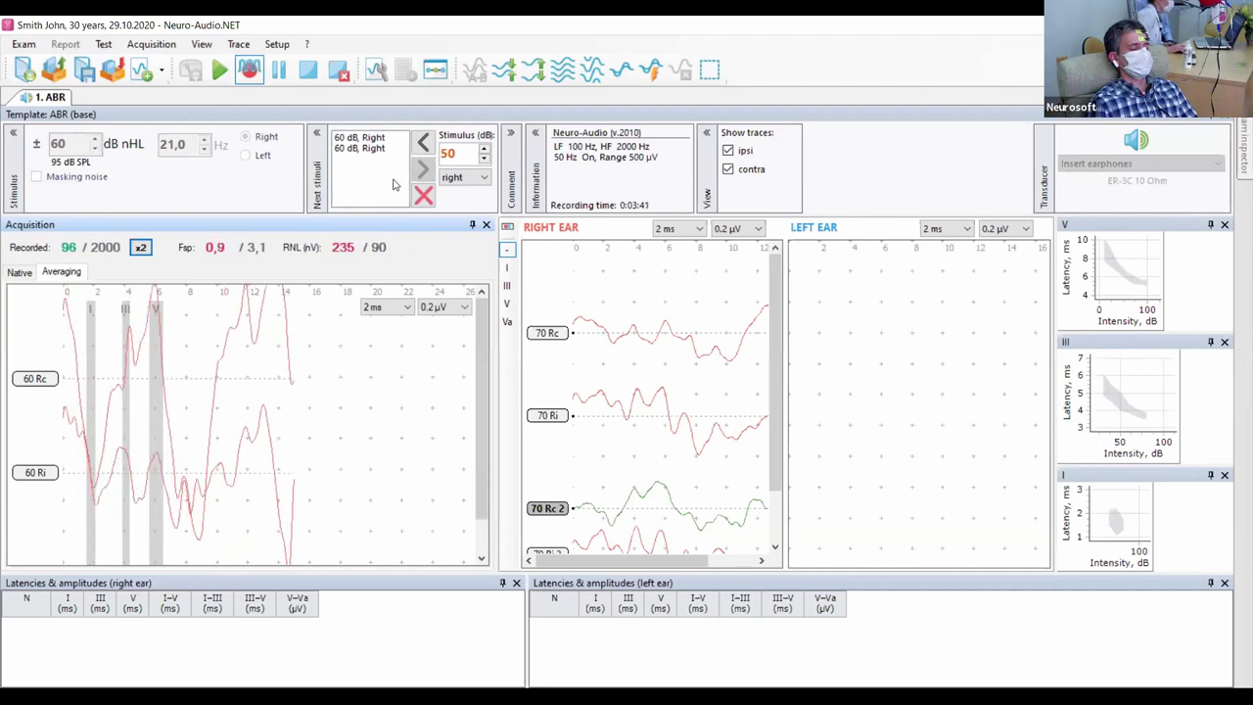
# Hide the contralateral traces and overlay the second 70 dB right ipsilateral trace on the first one.
pyautogui.moveTo(774, 316); pyautogui.dragTo(768, 370)
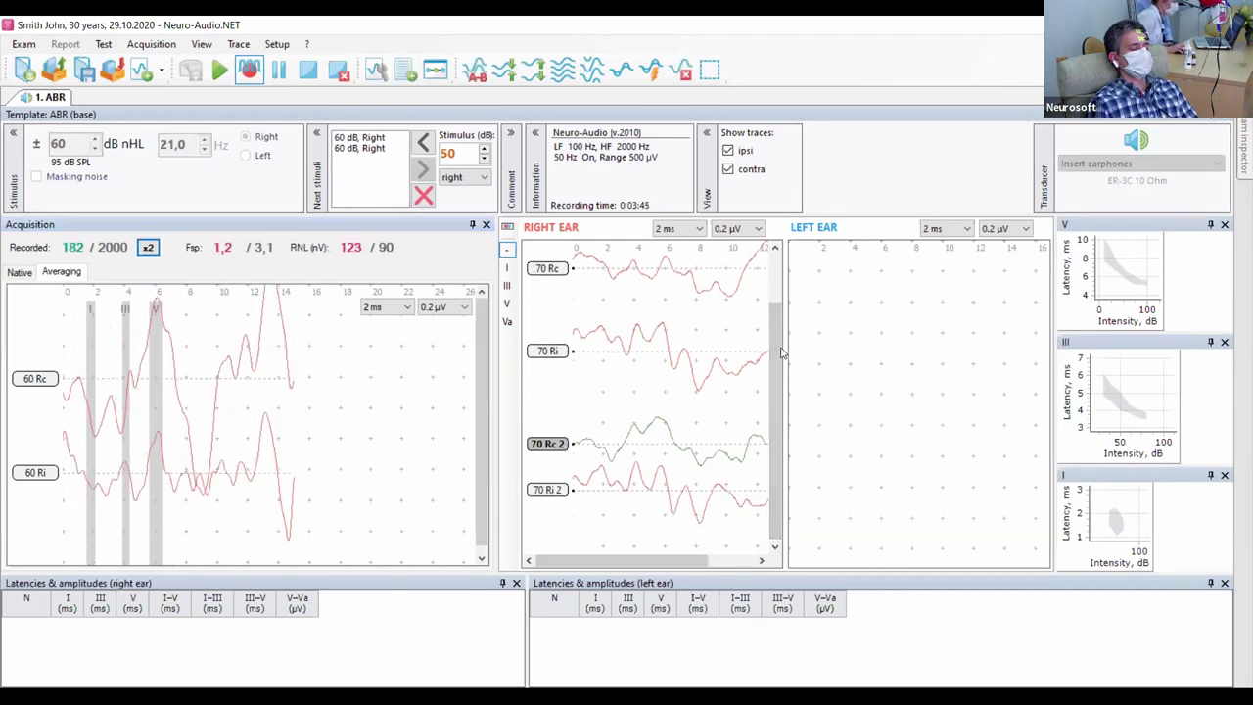
pyautogui.click(728, 169)
pyautogui.moveTo(541, 394)
pyautogui.mouseDown()
pyautogui.moveTo(551, 315)
pyautogui.moveTo(567, 296)
pyautogui.mouseUp()
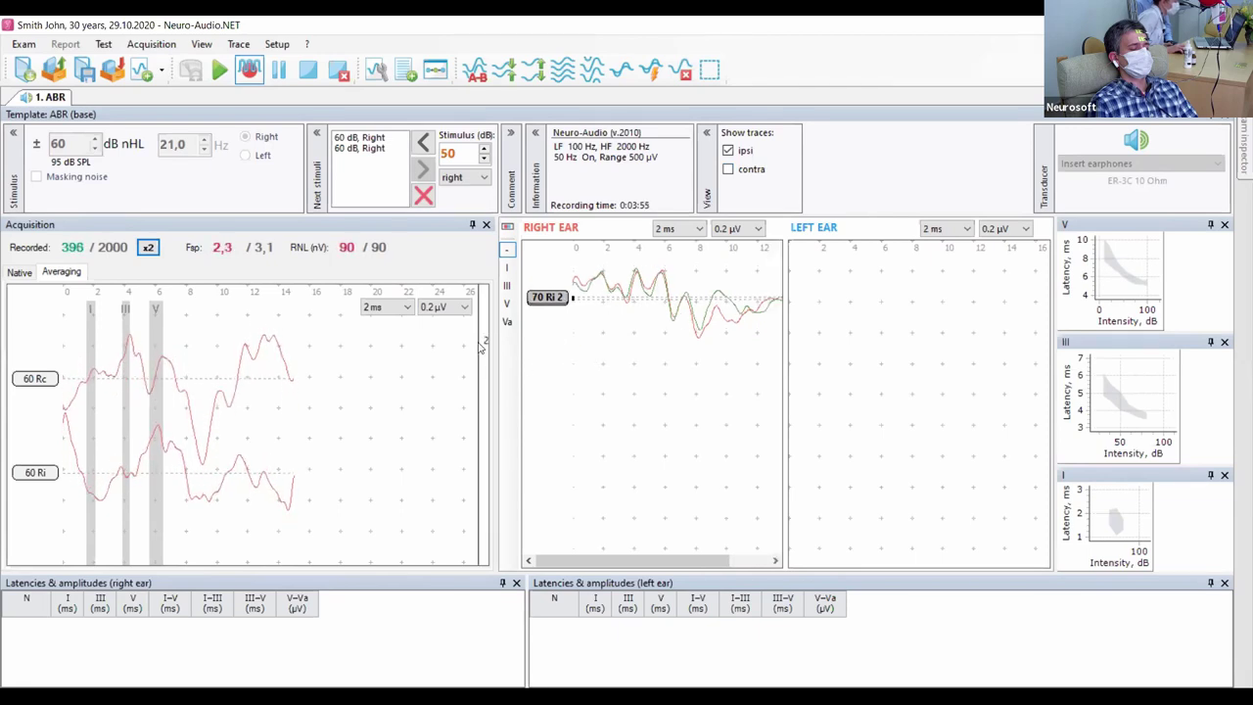
# Separate the 70 Ri 2 trace and mark peaks I, III, V and Va at about 1.85, 4.07, 5.77 and 6.4 ms.
pyautogui.moveTo(558, 301); pyautogui.dragTo(559, 355)
pyautogui.click(507, 266)
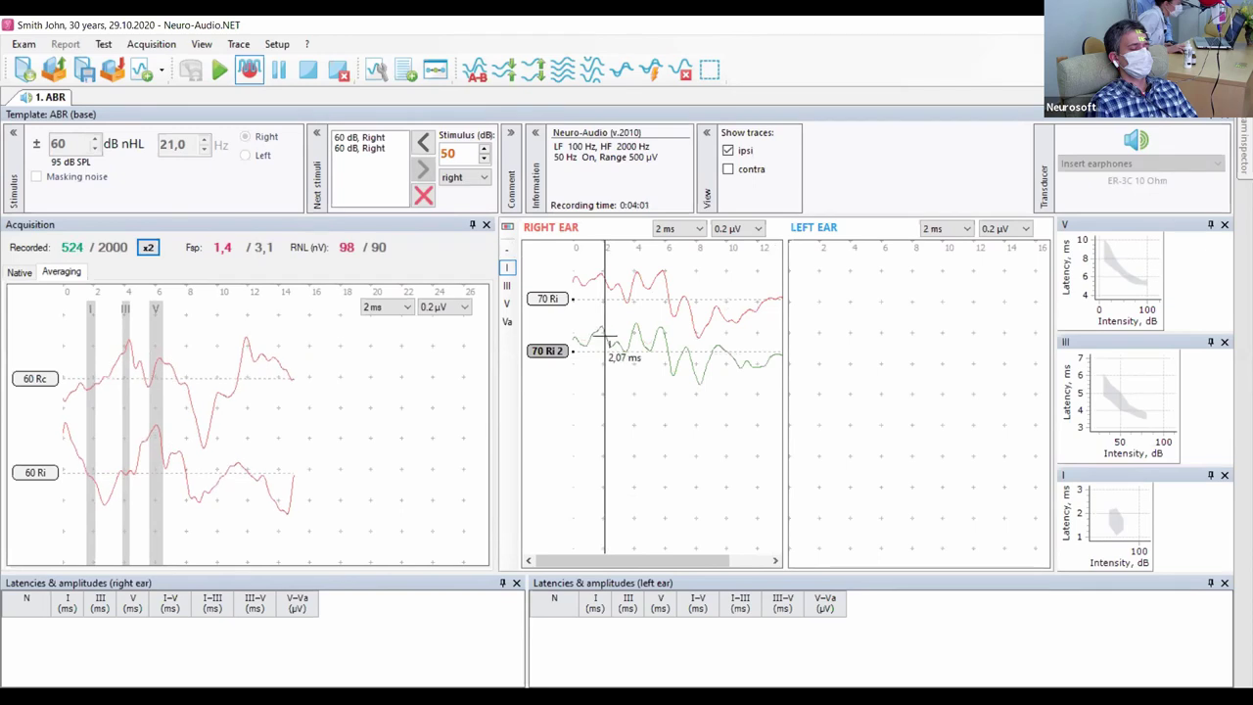
pyautogui.click(601, 335)
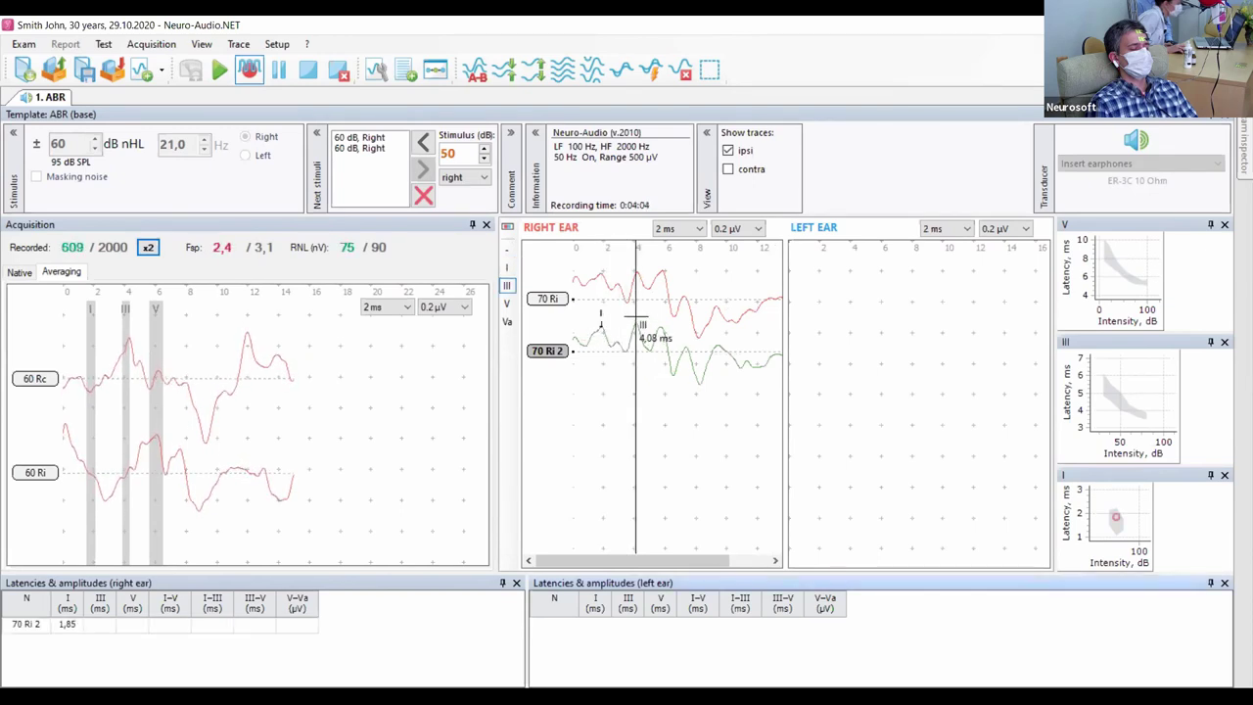
pyautogui.click(640, 338)
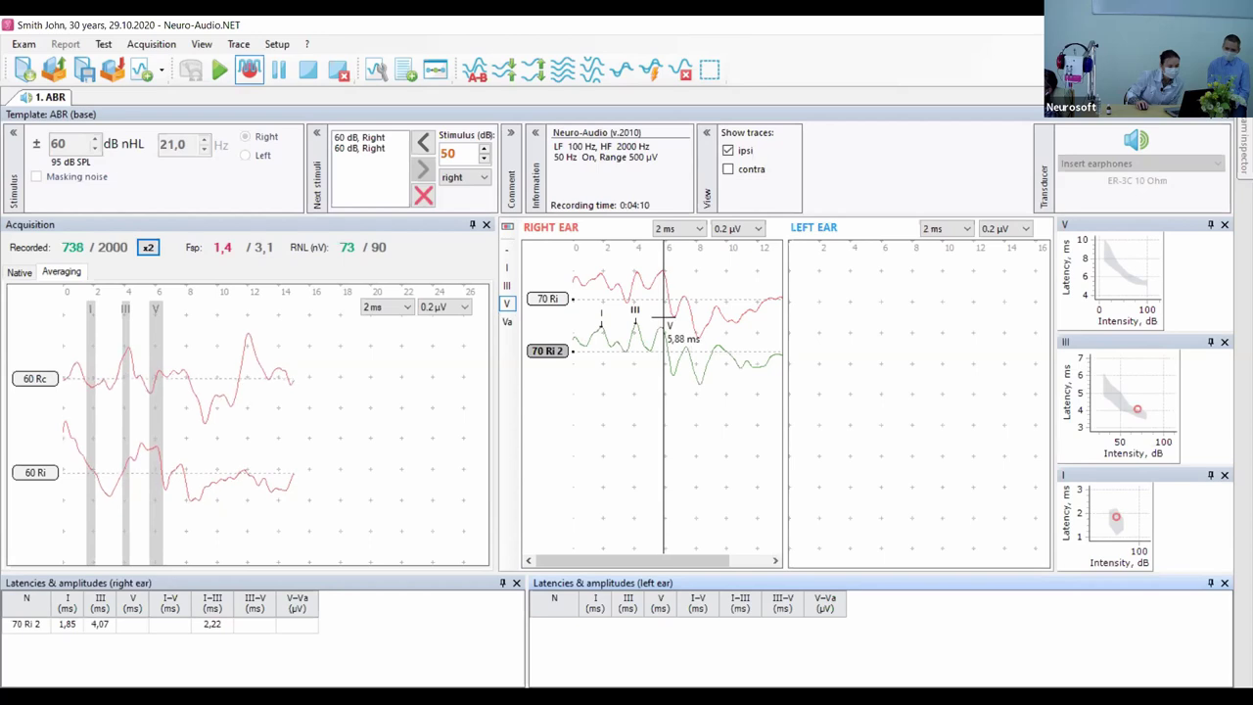
pyautogui.click(662, 328)
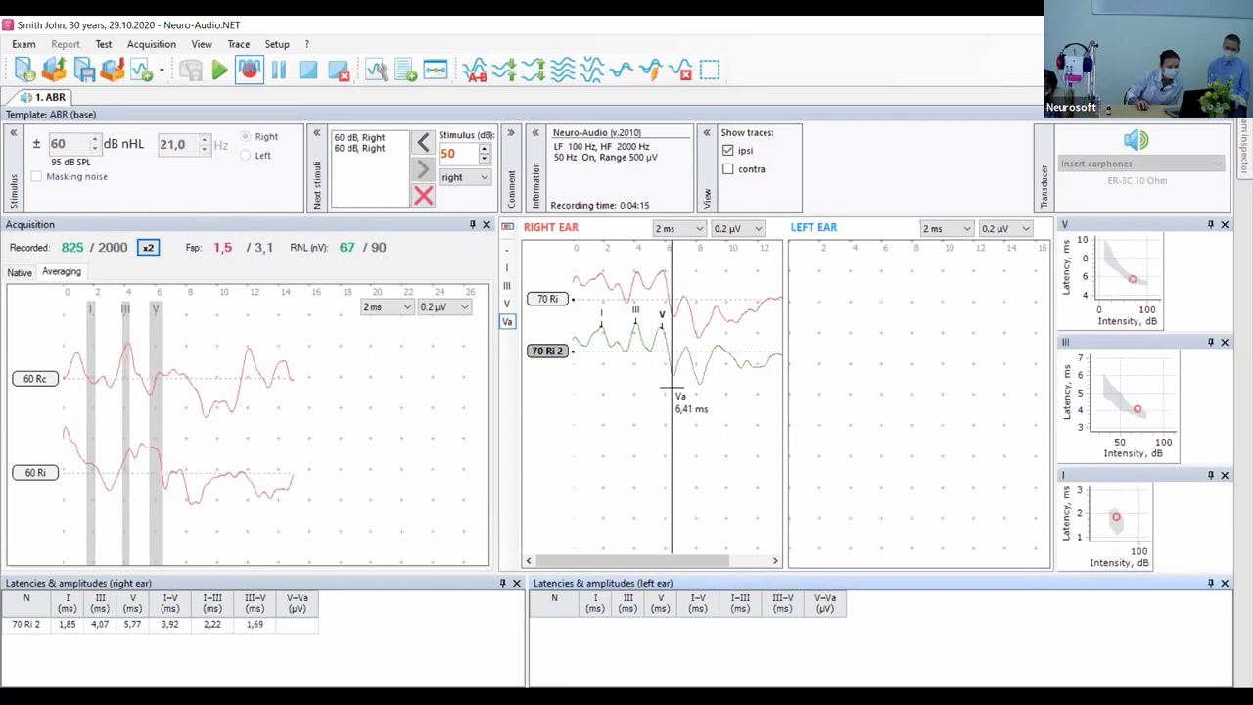
pyautogui.click(673, 382)
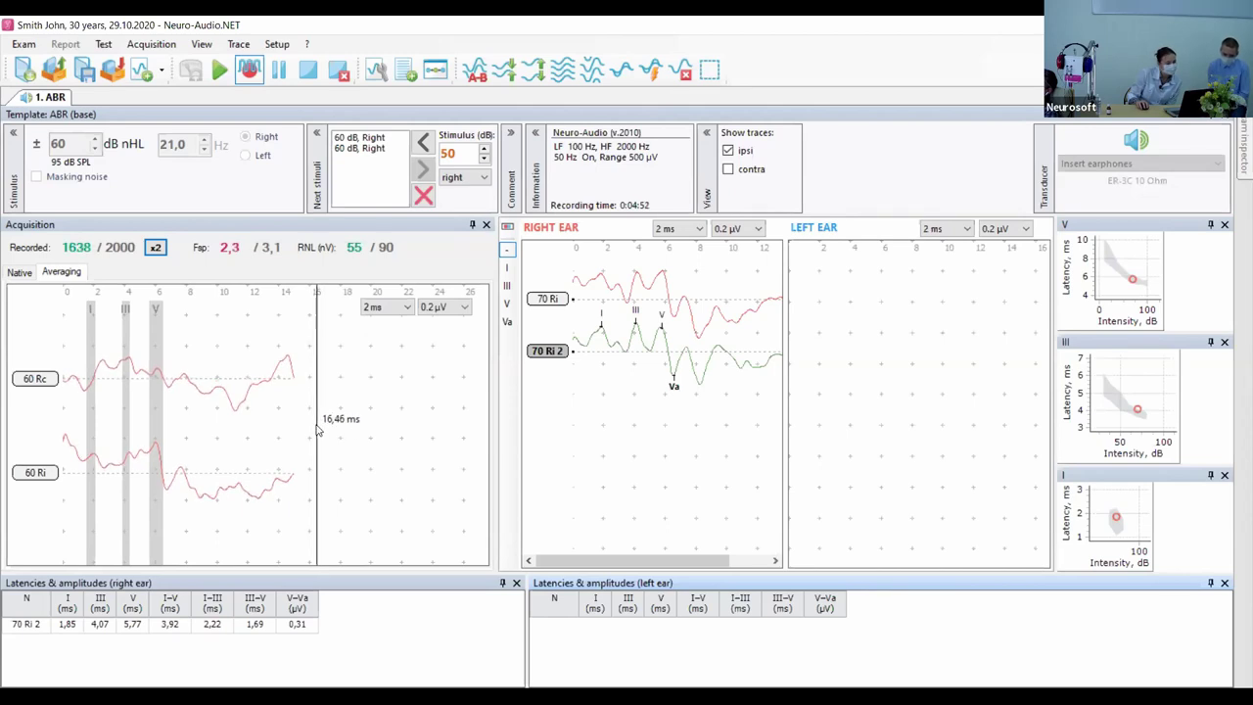
# Overlay the marked 70 Ri 2 trace on 70 Ri again and stop the repeat 60 dB acquisition without saving it.
pyautogui.moveTo(553, 352); pyautogui.dragTo(559, 298)
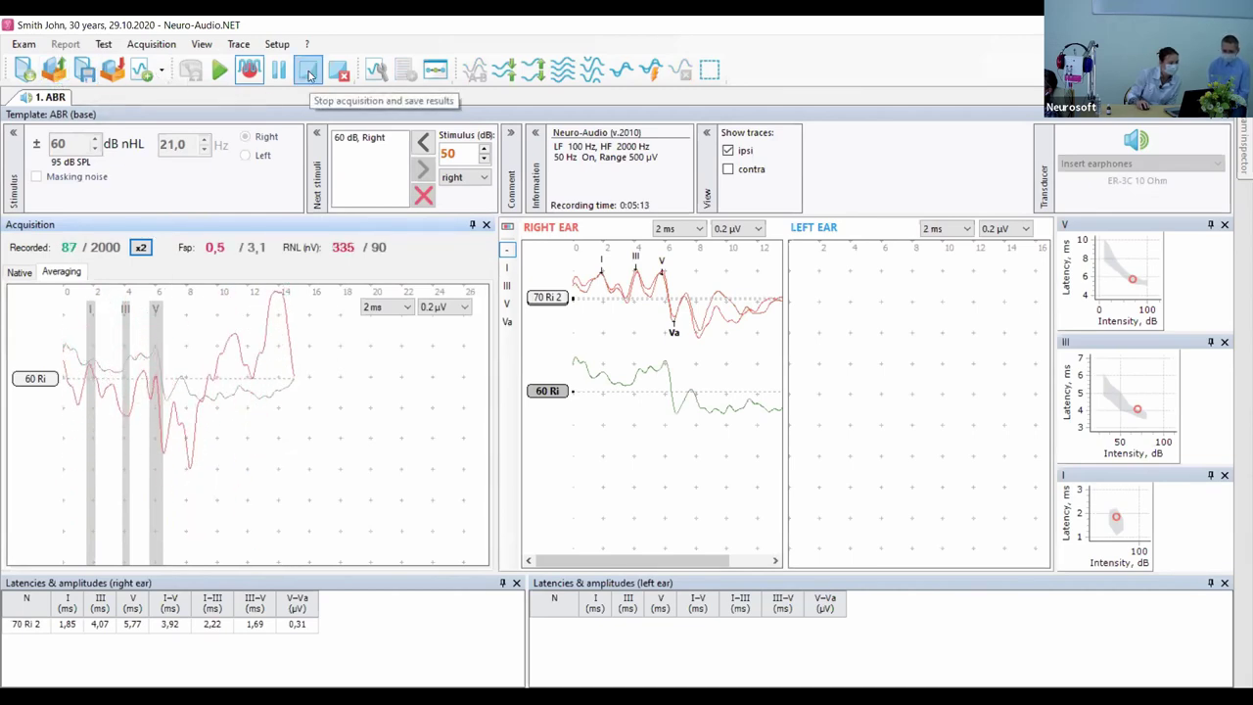
pyautogui.click(337, 68)
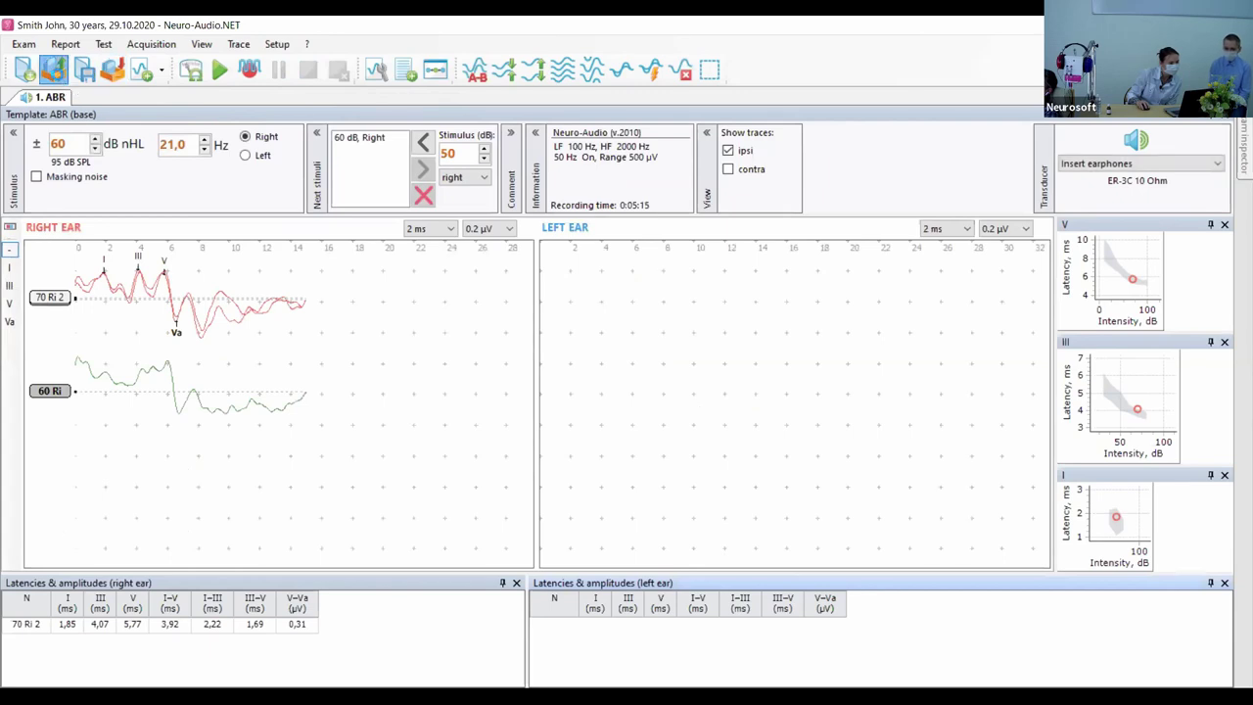
# Open the serial ABR exam created on 20.01.2018 and review its right-ear click and chirp traces from 85 down to 30 dB.
pyautogui.click(54, 68)
pyautogui.click(225, 302)
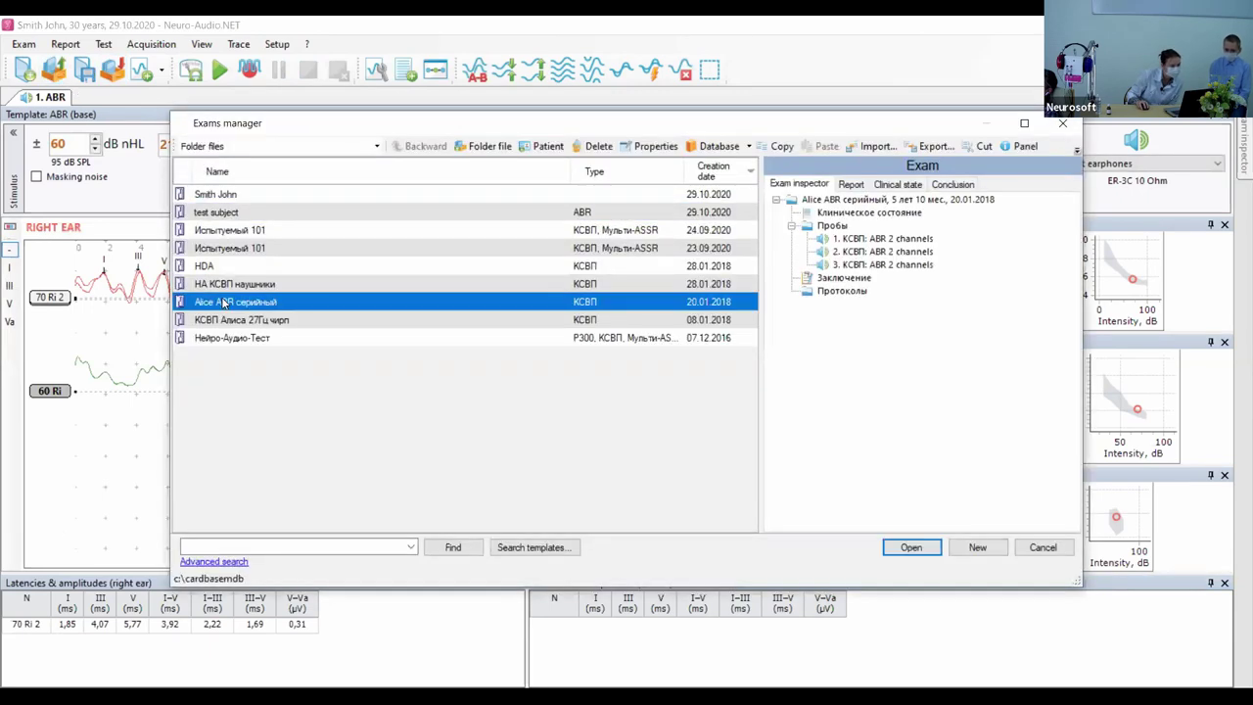
pyautogui.press('Return')
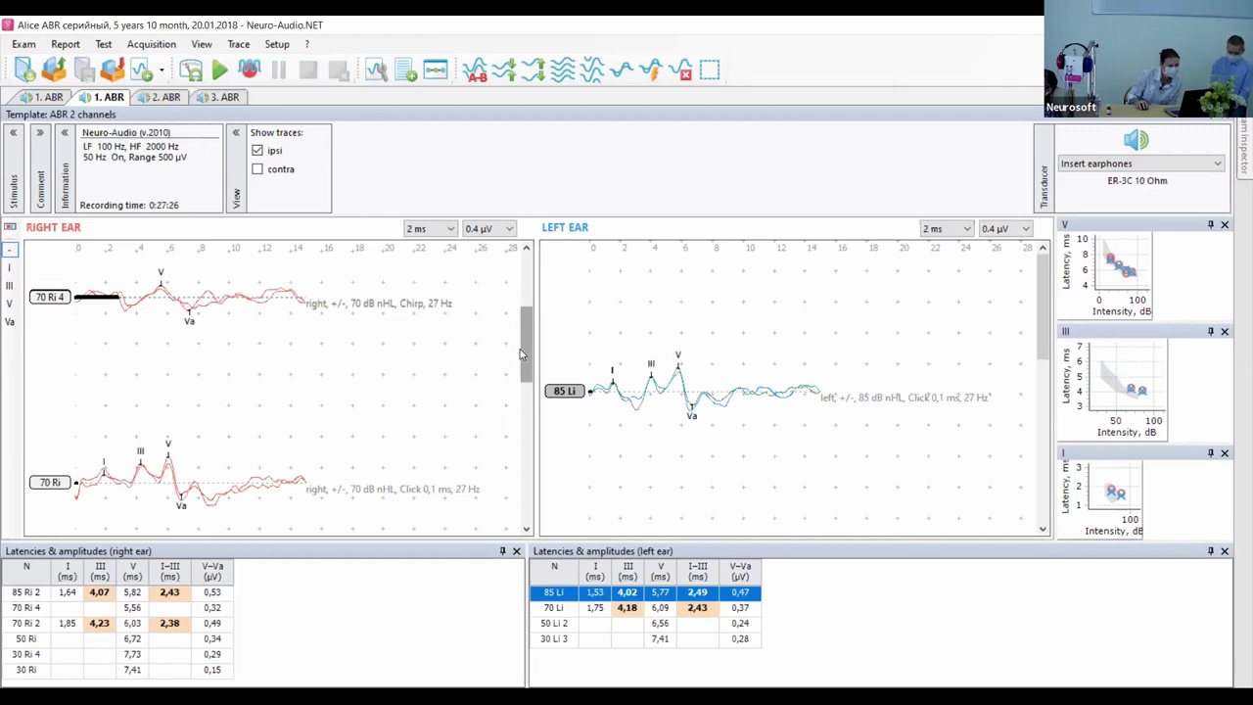
pyautogui.moveTo(524, 343); pyautogui.dragTo(536, 282)
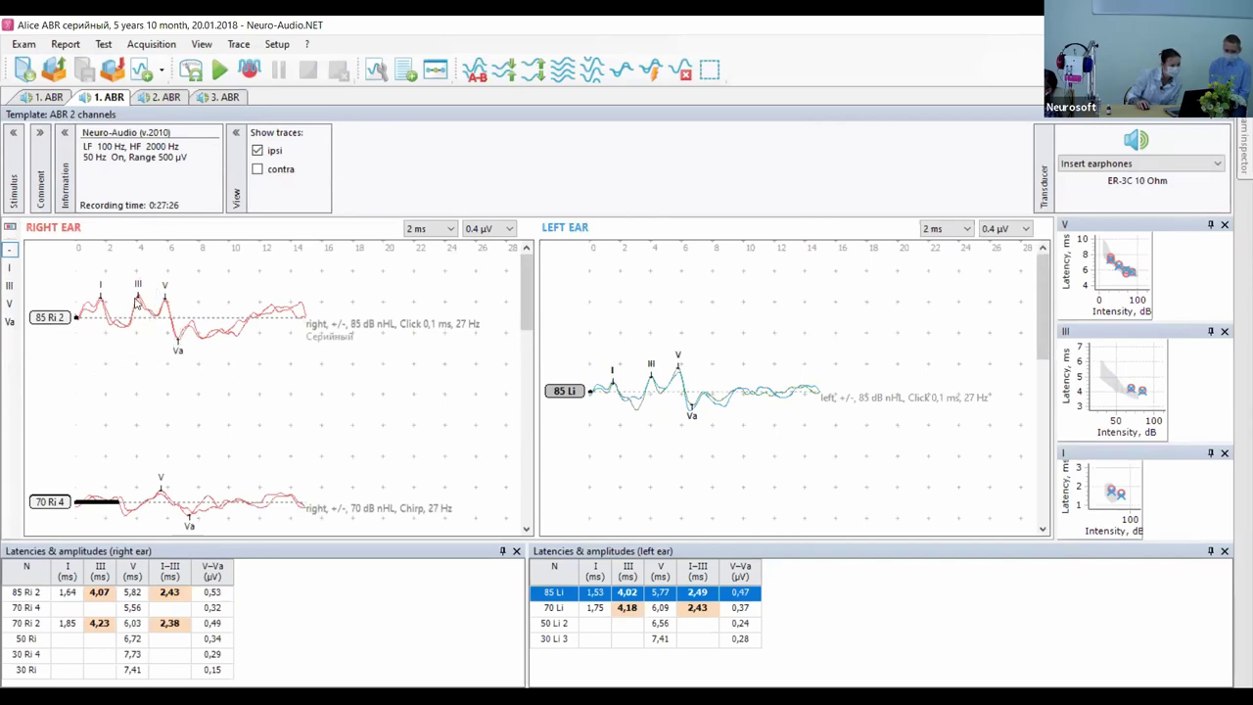
pyautogui.scroll(-1, 524, 272)
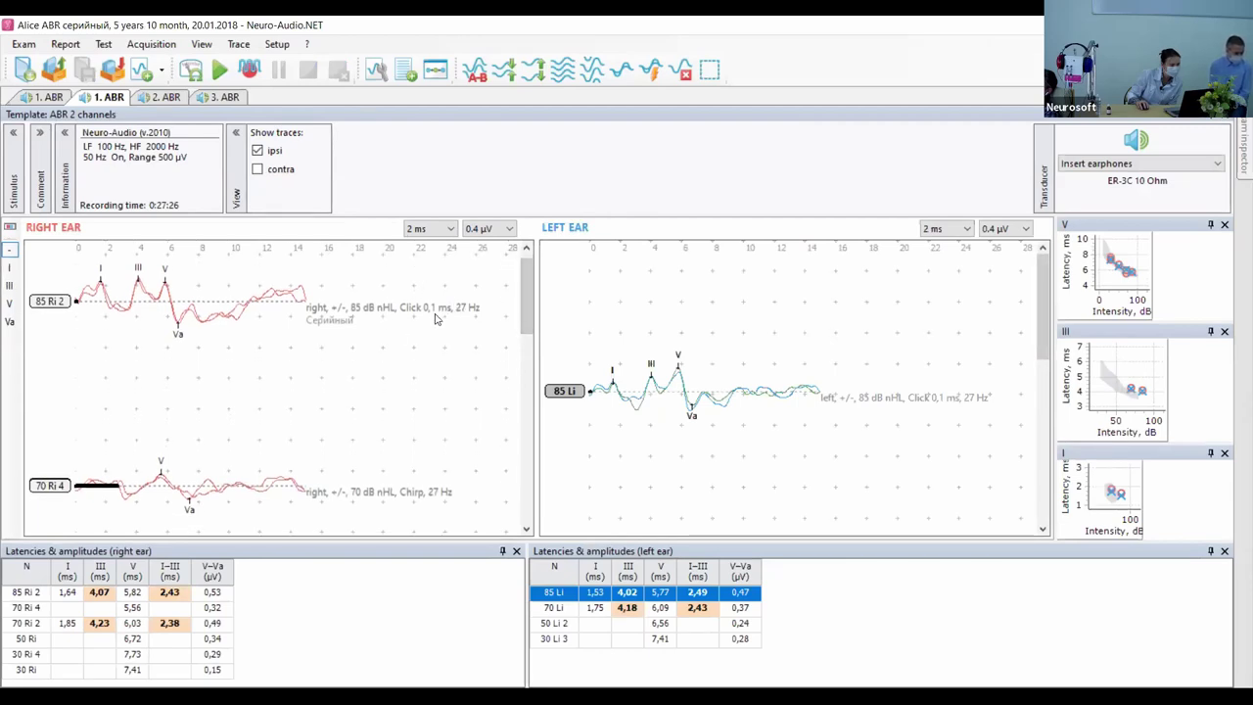
pyautogui.scroll(-5, 524, 283)
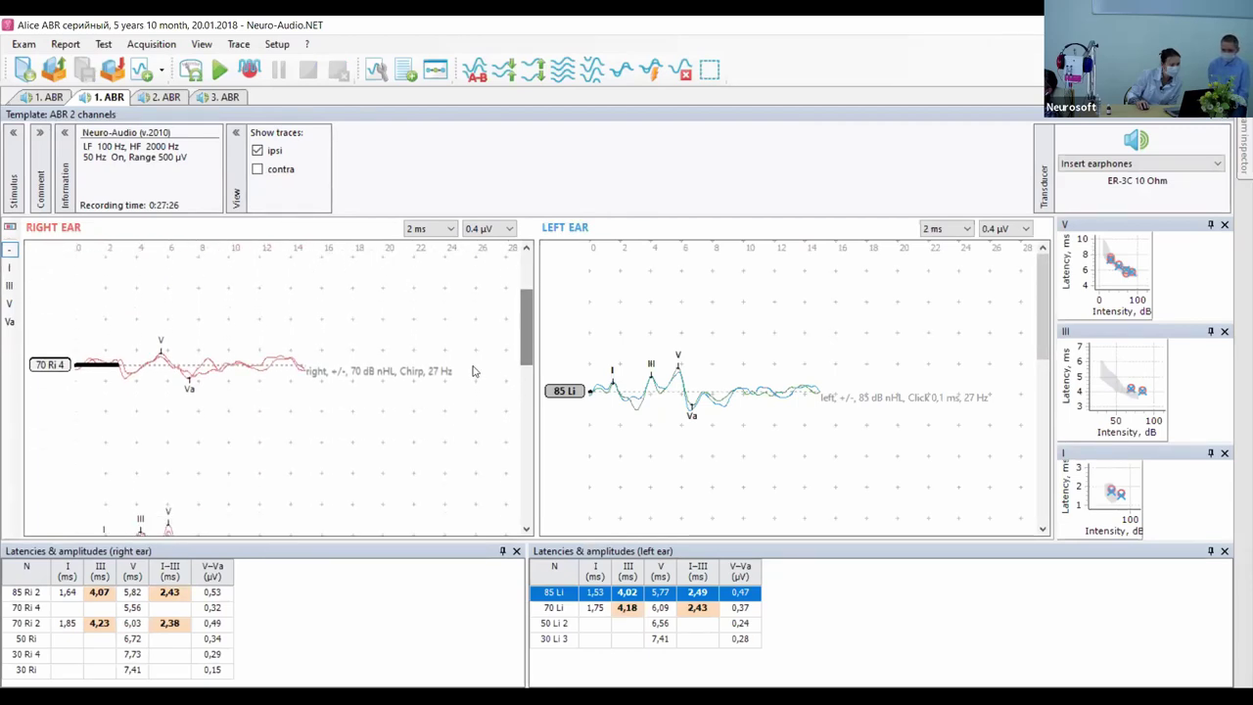
pyautogui.moveTo(524, 319); pyautogui.dragTo(520, 471)
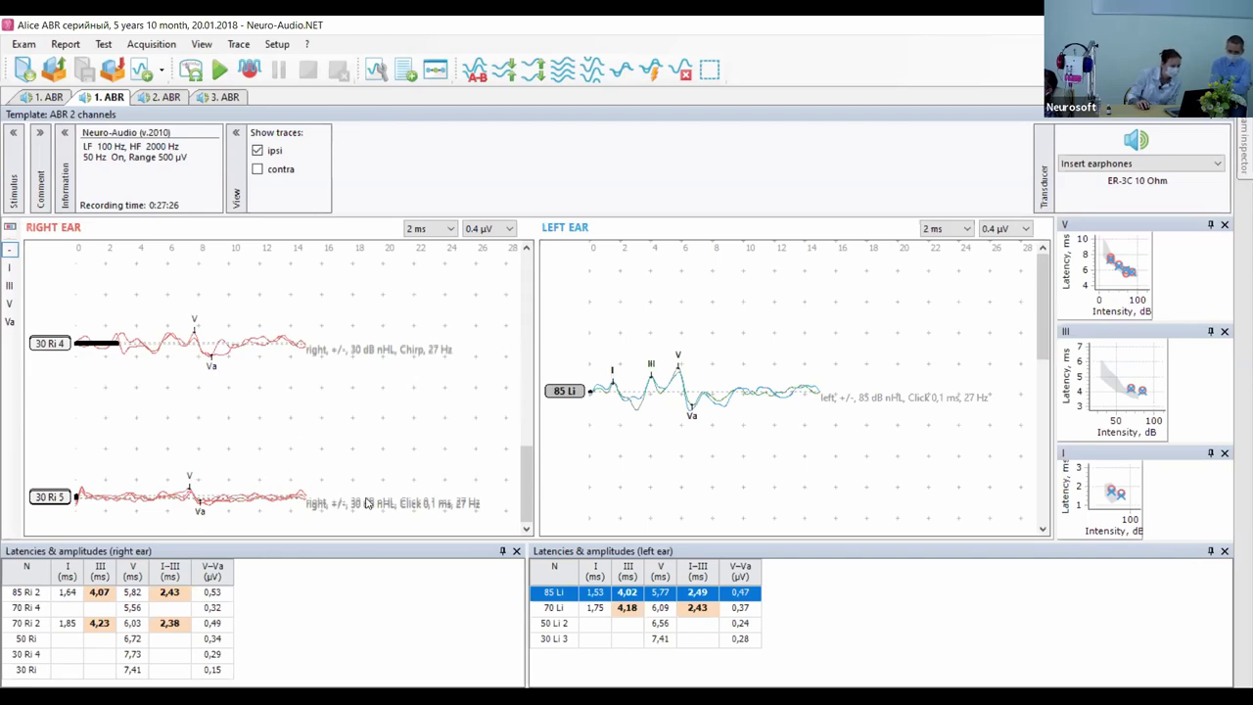
# Separate the 30 Ri 5 click trace for comparison with the 30 dB chirp response, and overlay it on its group again.
pyautogui.moveTo(54, 499); pyautogui.dragTo(111, 460)
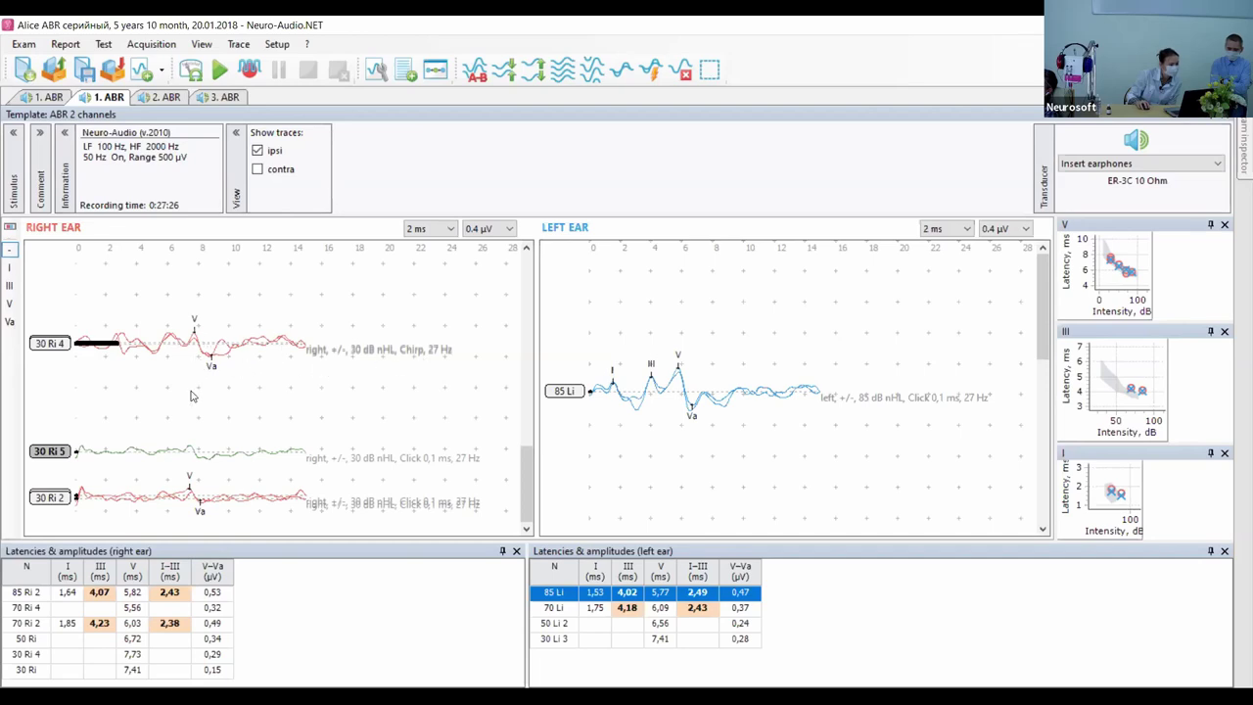
pyautogui.moveTo(65, 347)
pyautogui.mouseDown()
pyautogui.moveTo(56, 467)
pyautogui.moveTo(62, 345)
pyautogui.mouseUp()
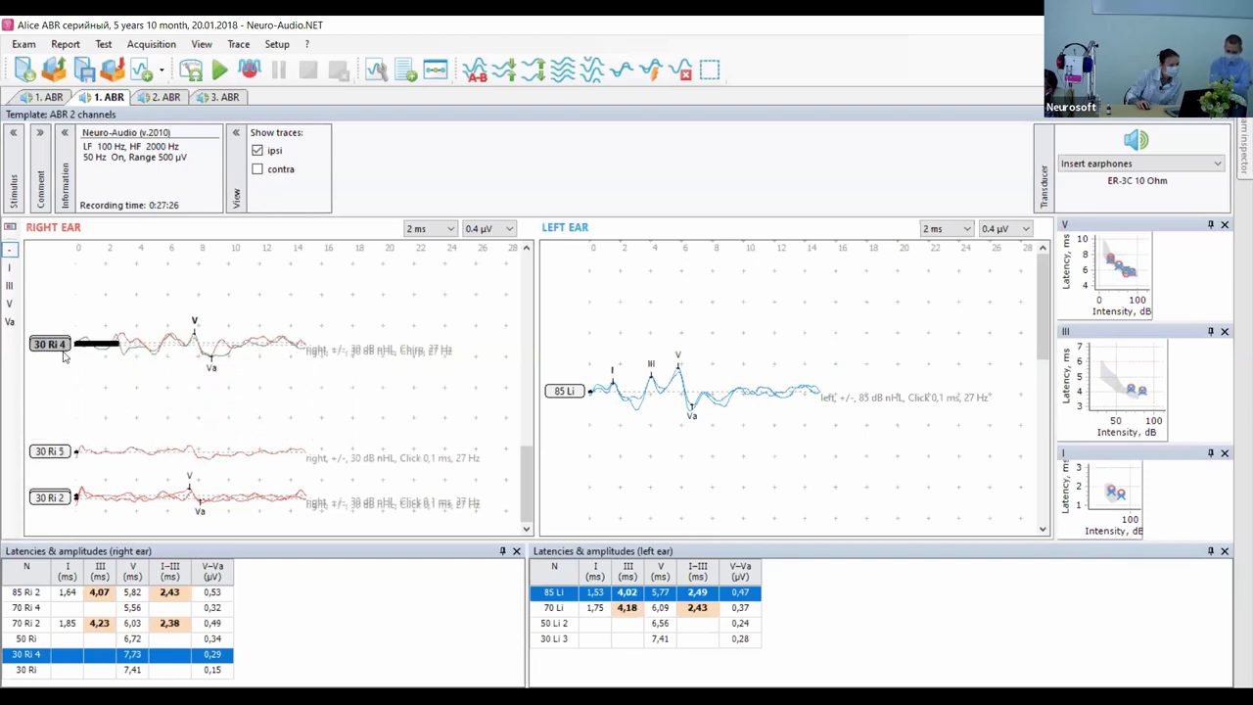
pyautogui.moveTo(51, 453)
pyautogui.mouseDown()
pyautogui.moveTo(49, 499)
pyautogui.moveTo(65, 486)
pyautogui.mouseUp()
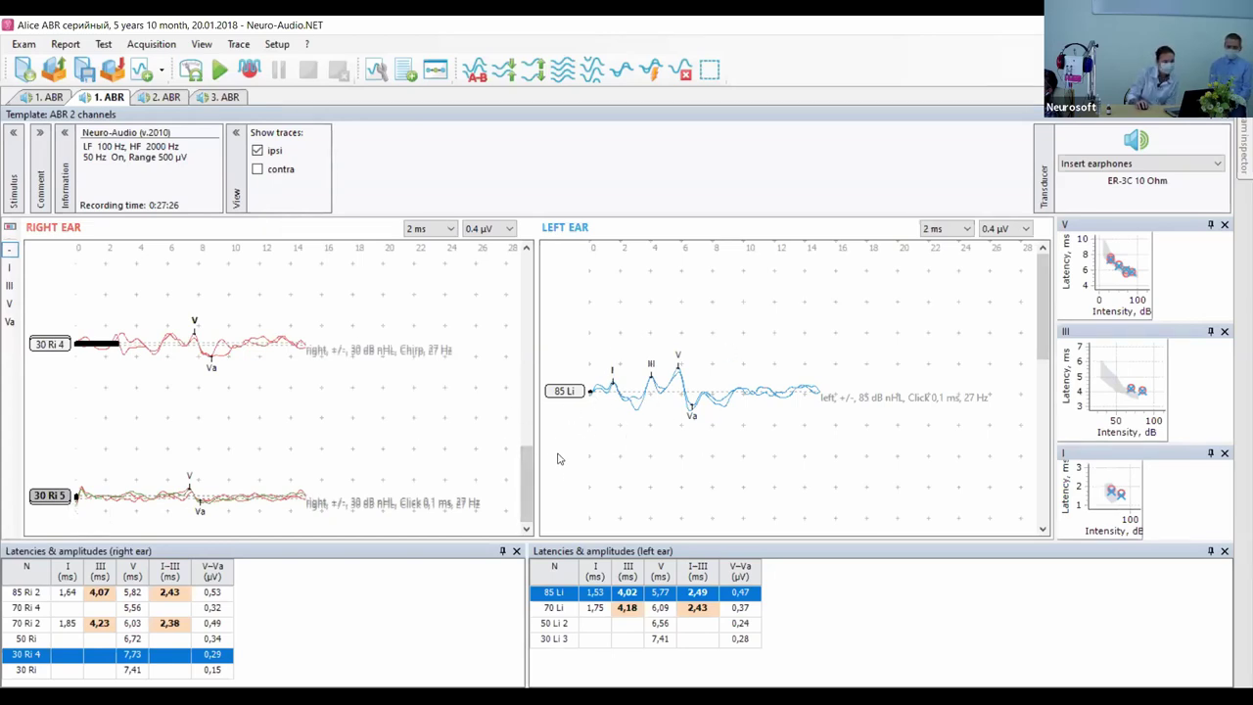
pyautogui.moveTo(526, 485); pyautogui.dragTo(540, 289)
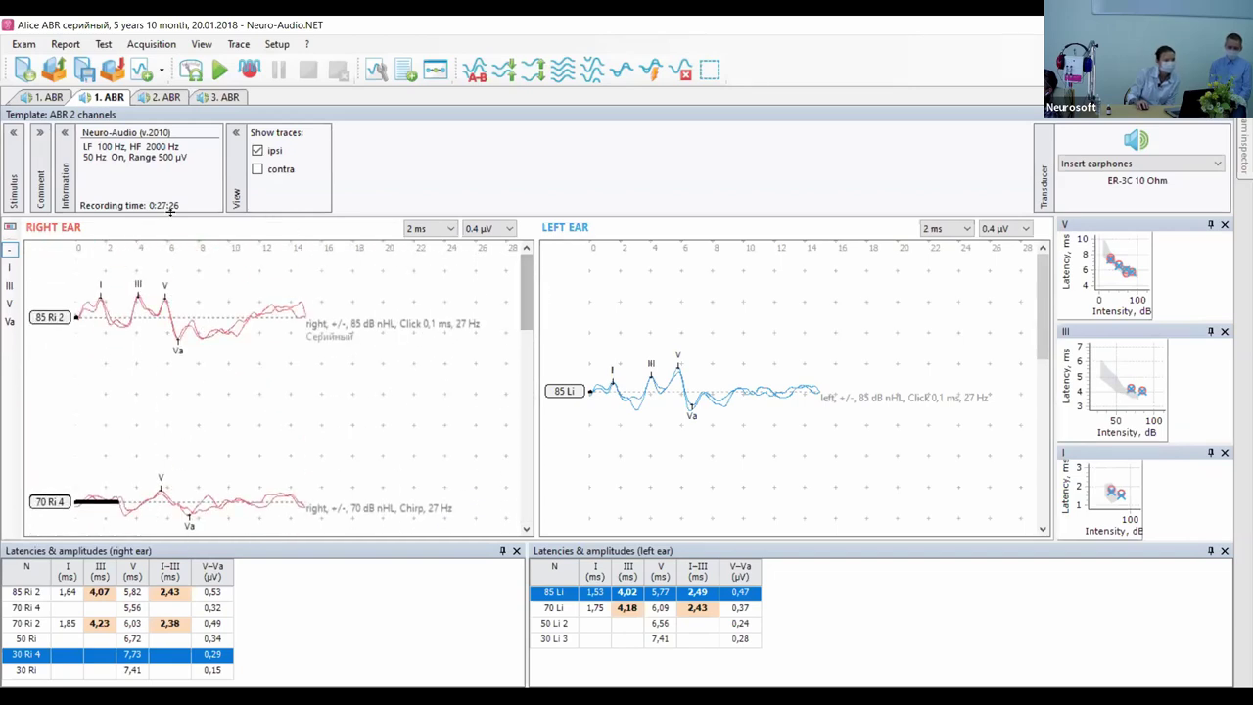
# Return to the current patient's ABR test and review the stimulus waveform choices in its template's hardware settings, keeping Click.
pyautogui.click(46, 98)
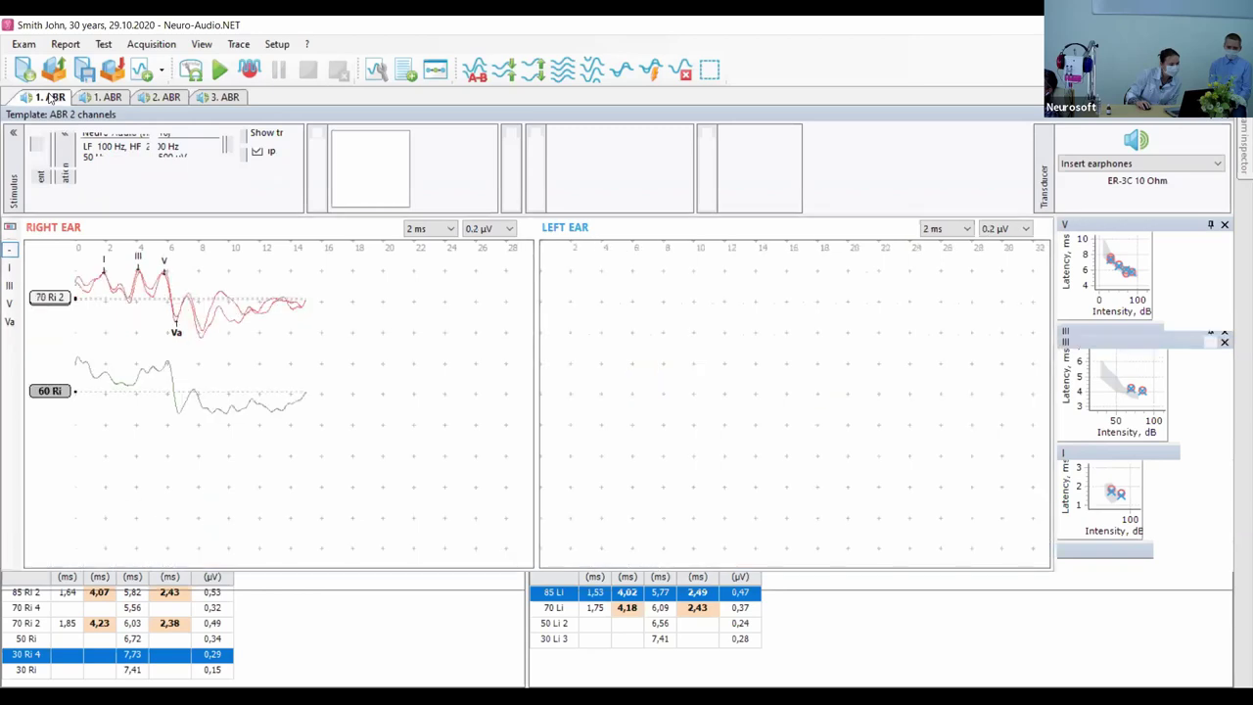
pyautogui.click(376, 71)
pyautogui.click(313, 140)
pyautogui.click(760, 486)
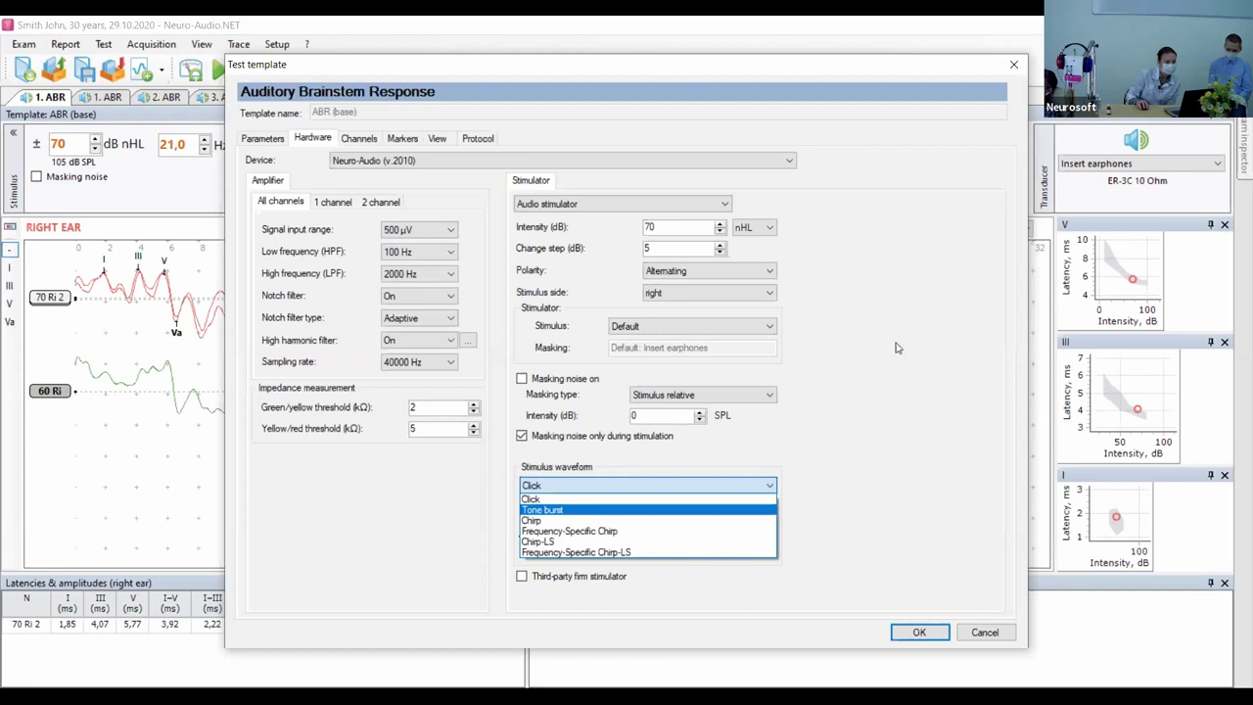
pyautogui.click(921, 634)
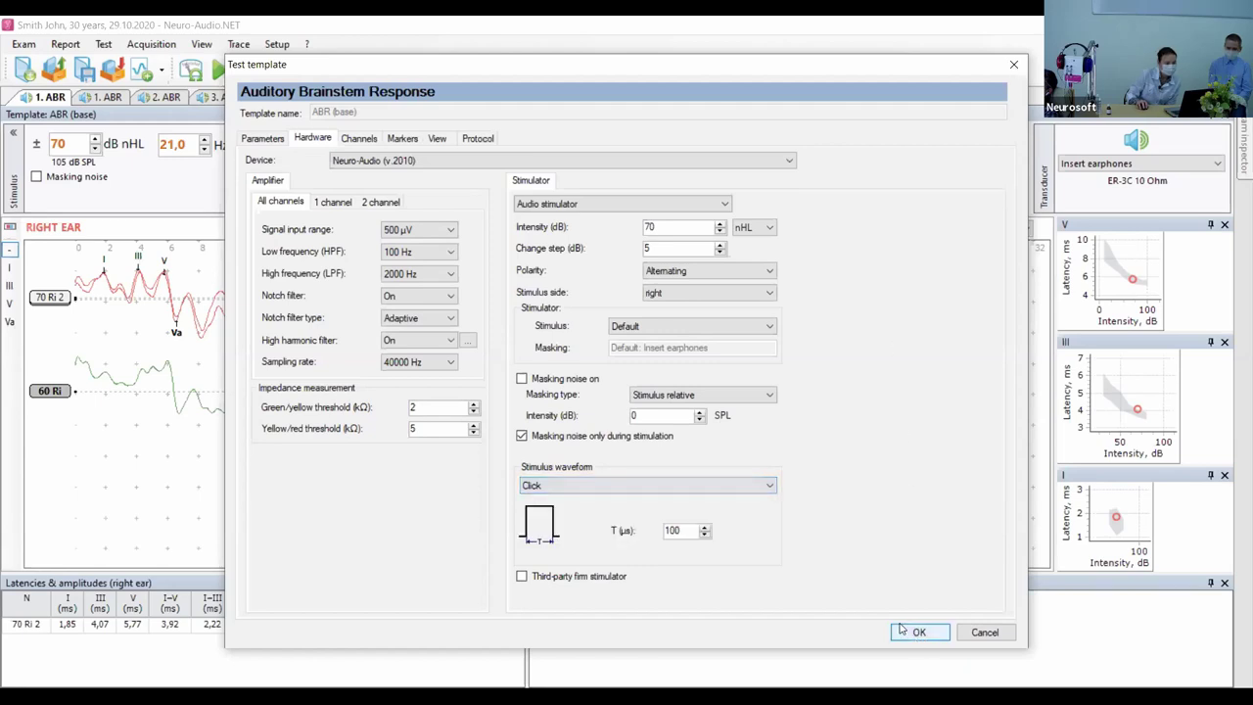
pyautogui.click(921, 634)
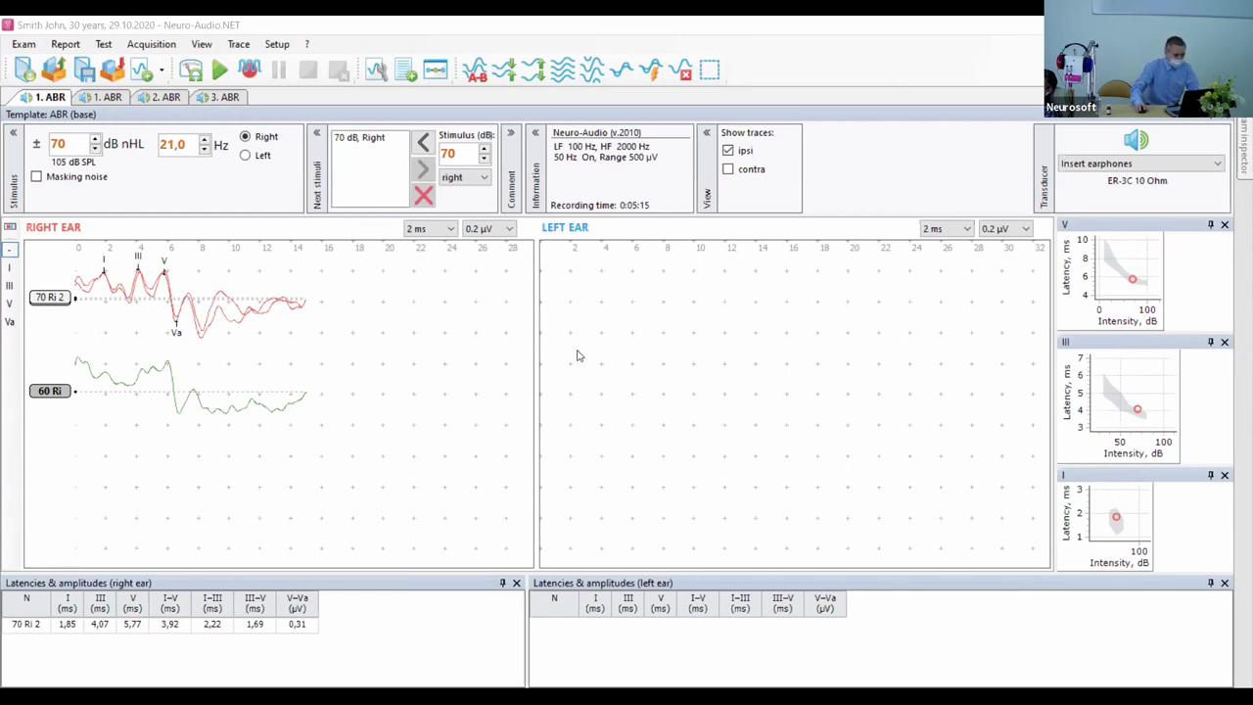
# Review the recording parameters and stop criteria in the current ABR test template without changing them.
pyautogui.click(375, 69)
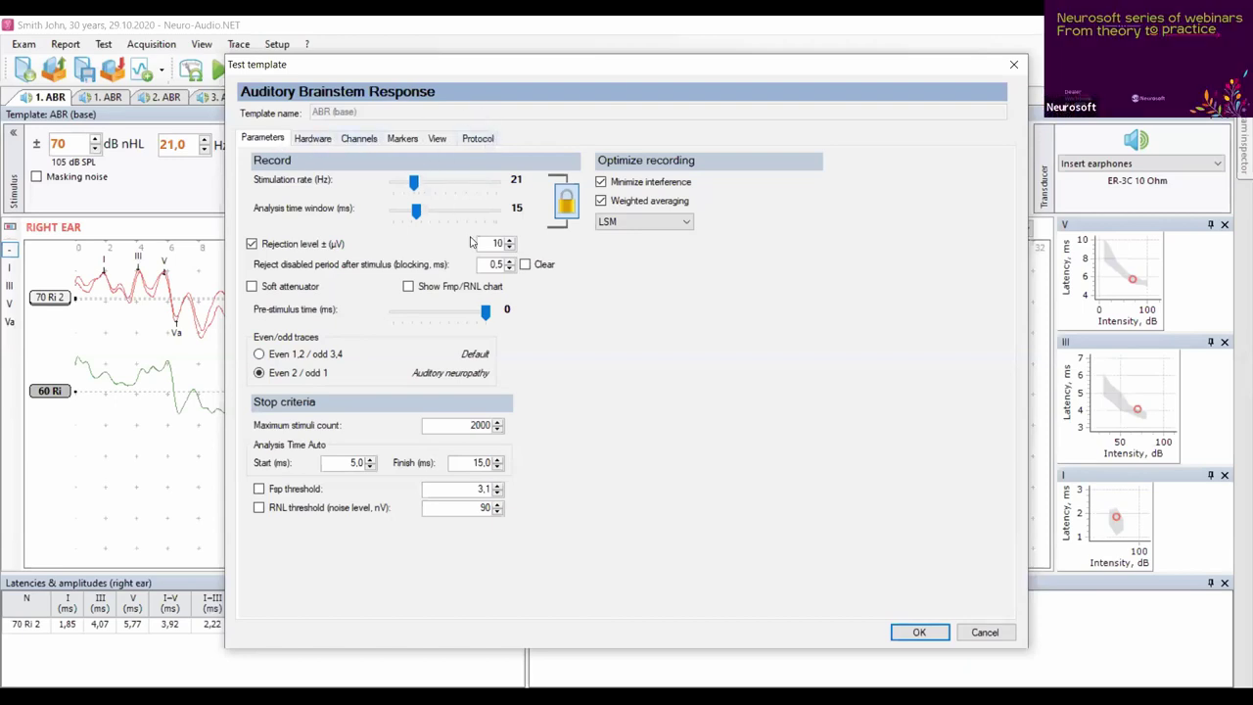
pyautogui.press('Return')
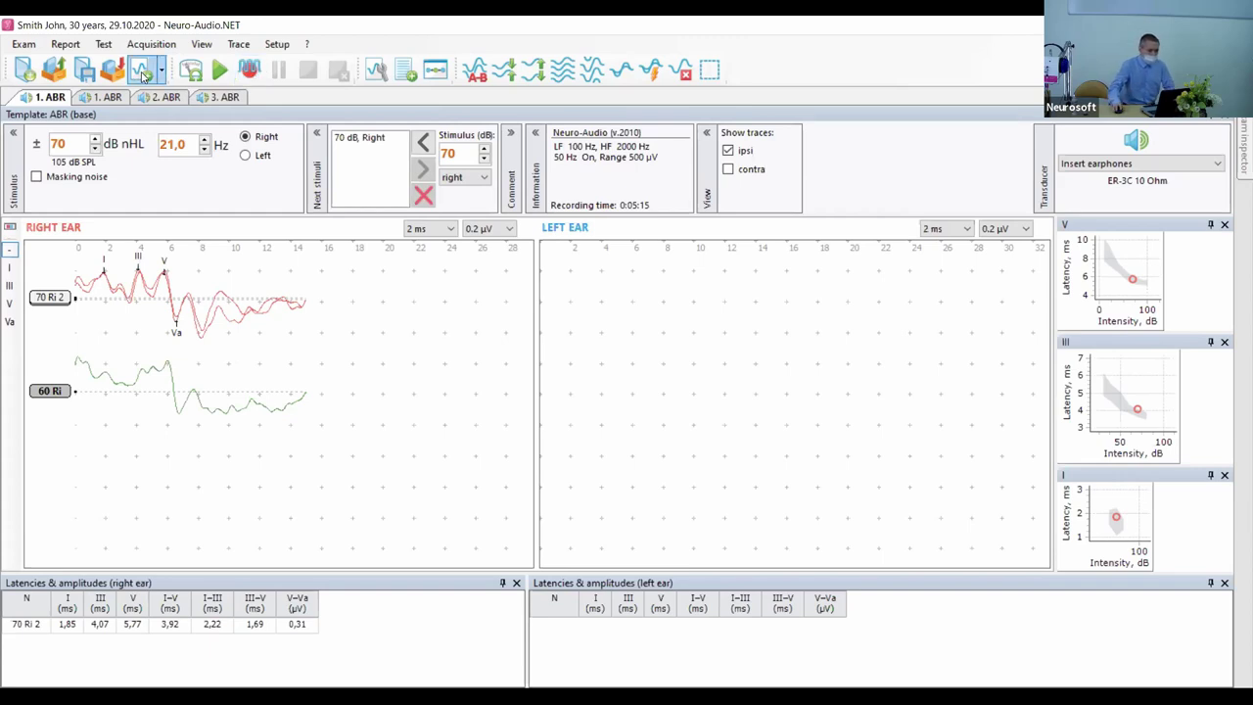
pyautogui.click(376, 70)
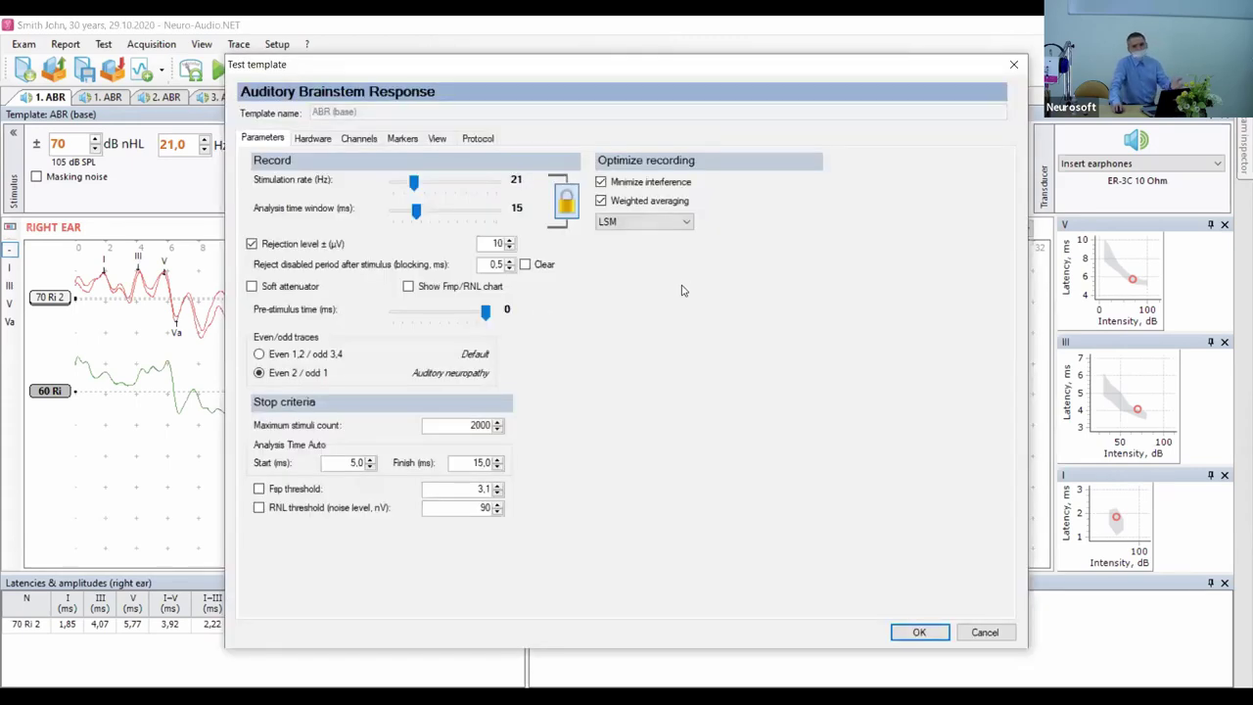
pyautogui.press('Escape')
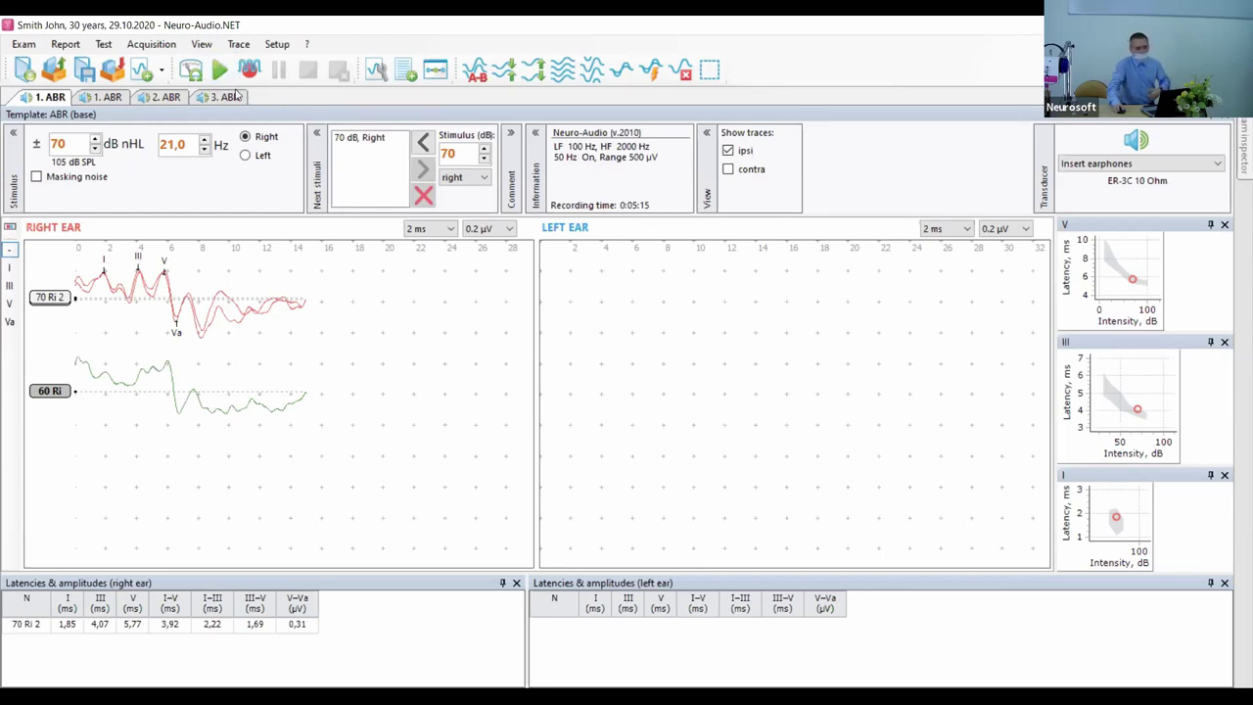
# Review the available ABR test templates and the recording parameters of the ABR 2 channels template, and close both without changes.
pyautogui.click(279, 46)
pyautogui.moveTo(381, 288)
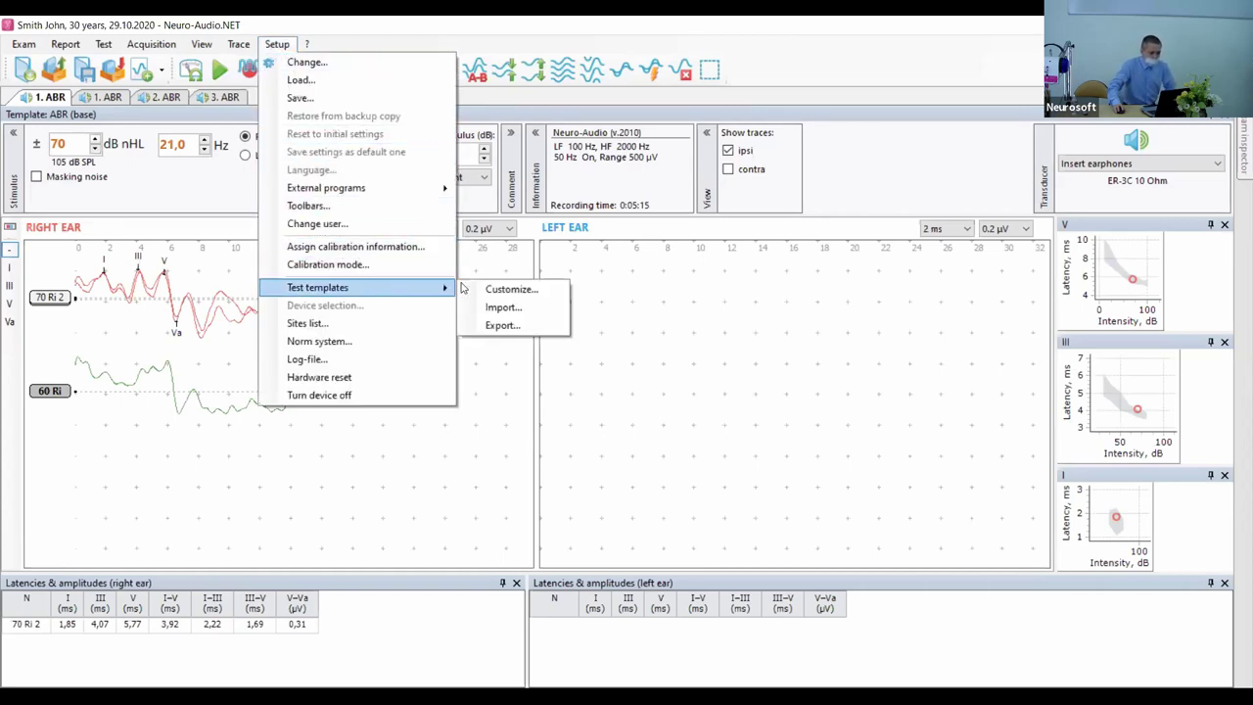
pyautogui.click(511, 289)
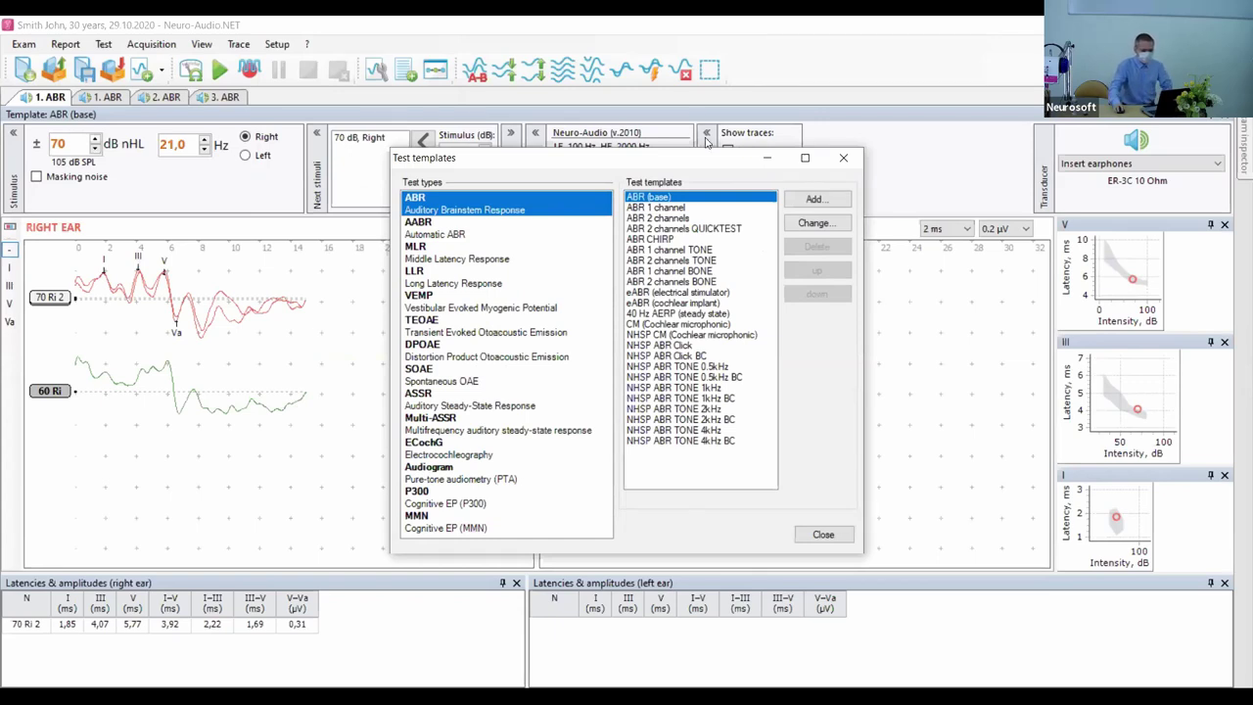
pyautogui.click(675, 218)
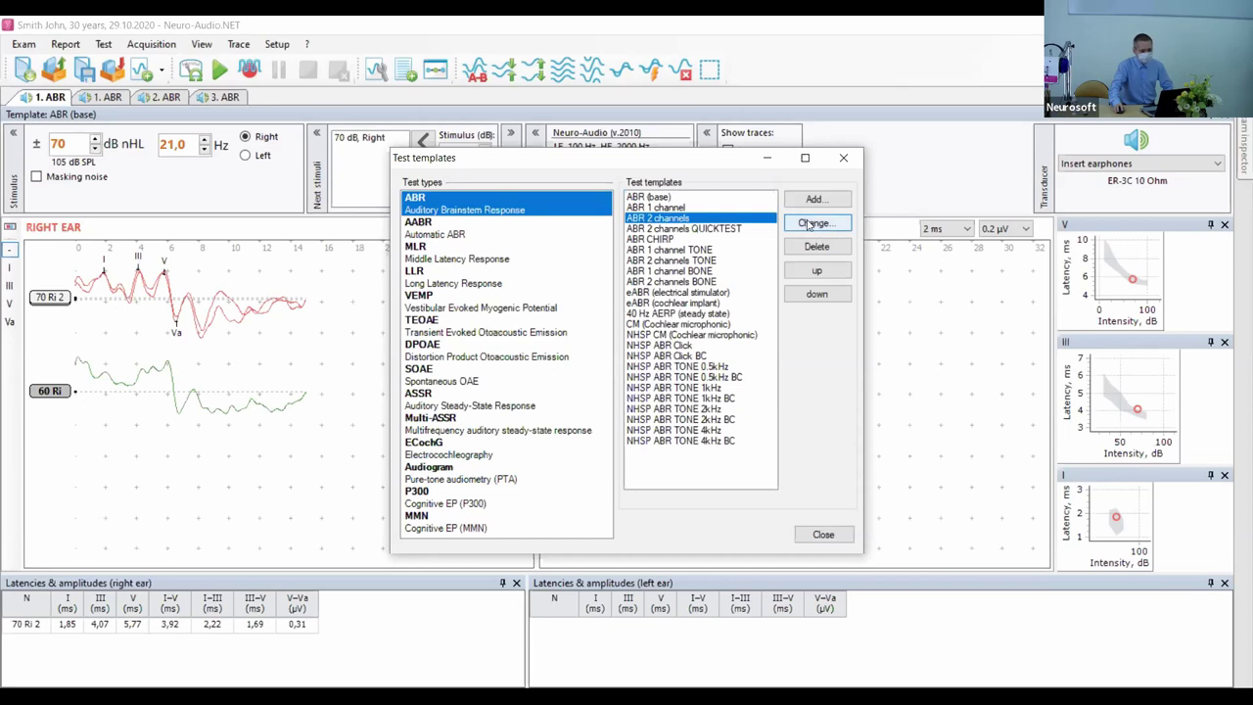
pyautogui.click(817, 223)
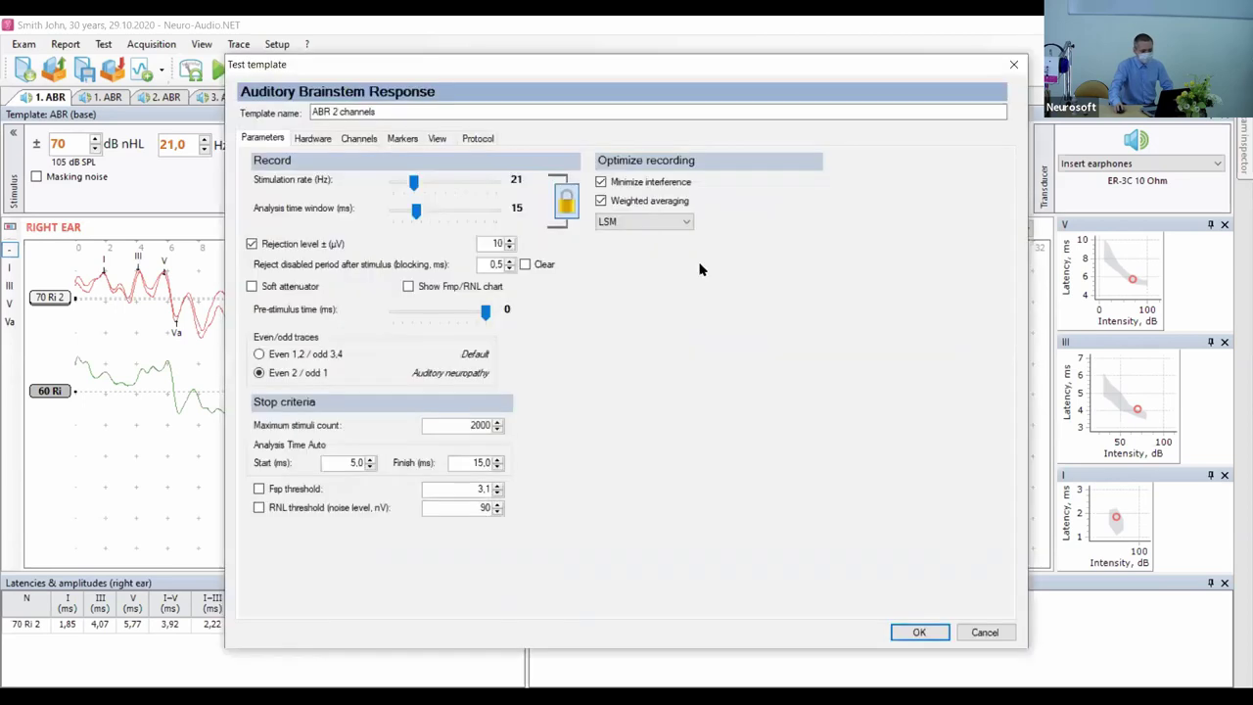
pyautogui.click(1015, 71)
pyautogui.click(844, 159)
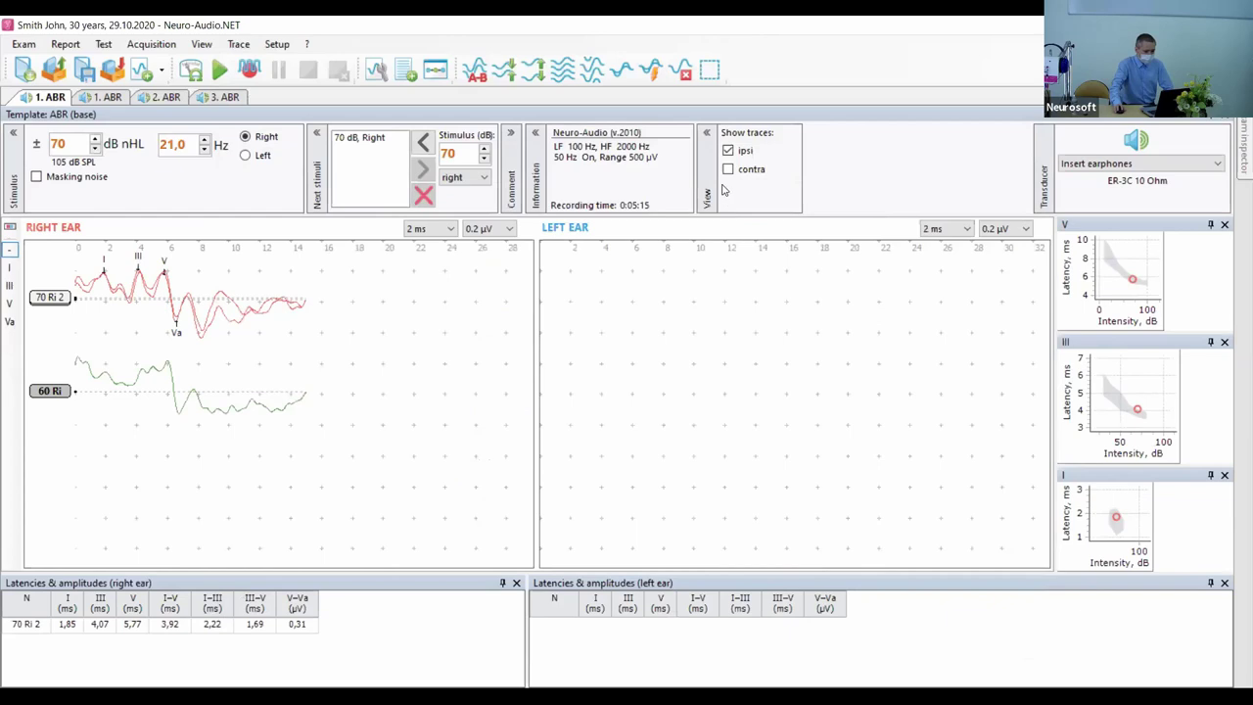
# Try stimulation rates of 71, 100, 29 and 39 Hz and a pre-stimulus time of -10 ms in the current ABR template, discarding the changes.
pyautogui.click(376, 69)
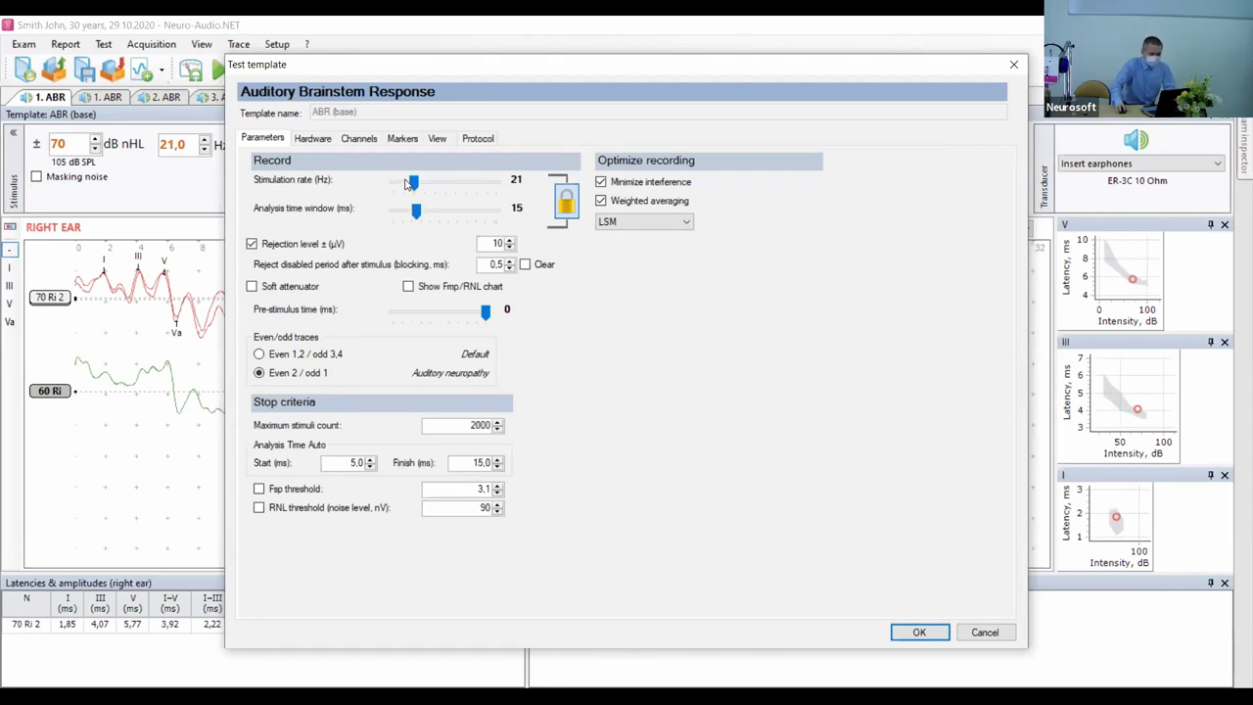
pyautogui.moveTo(417, 189); pyautogui.dragTo(467, 181)
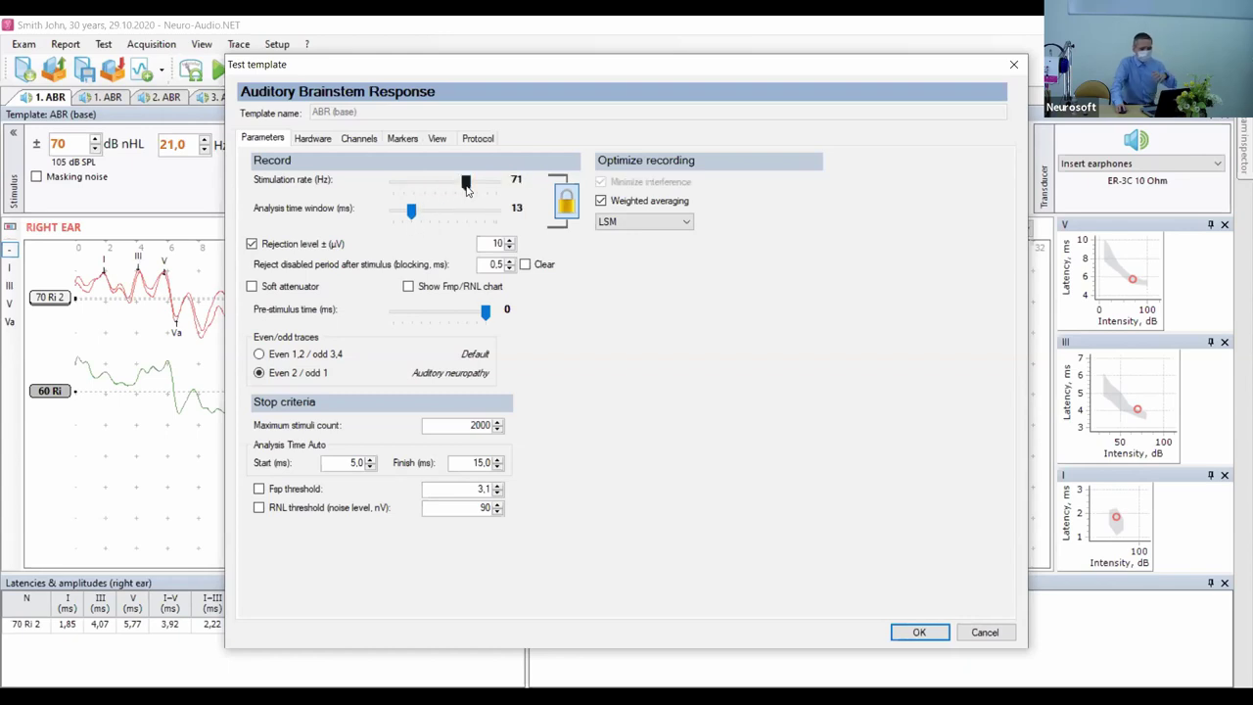
pyautogui.moveTo(467, 188); pyautogui.dragTo(497, 190)
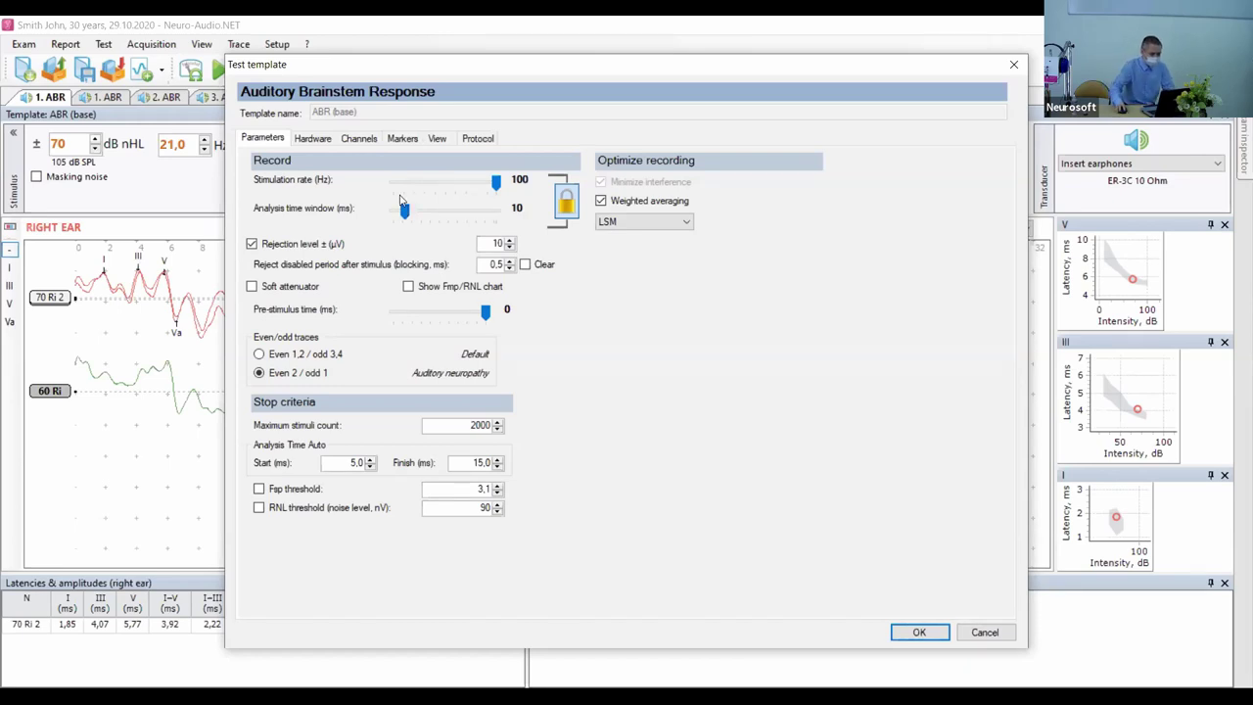
pyautogui.moveTo(496, 185); pyautogui.dragTo(423, 188)
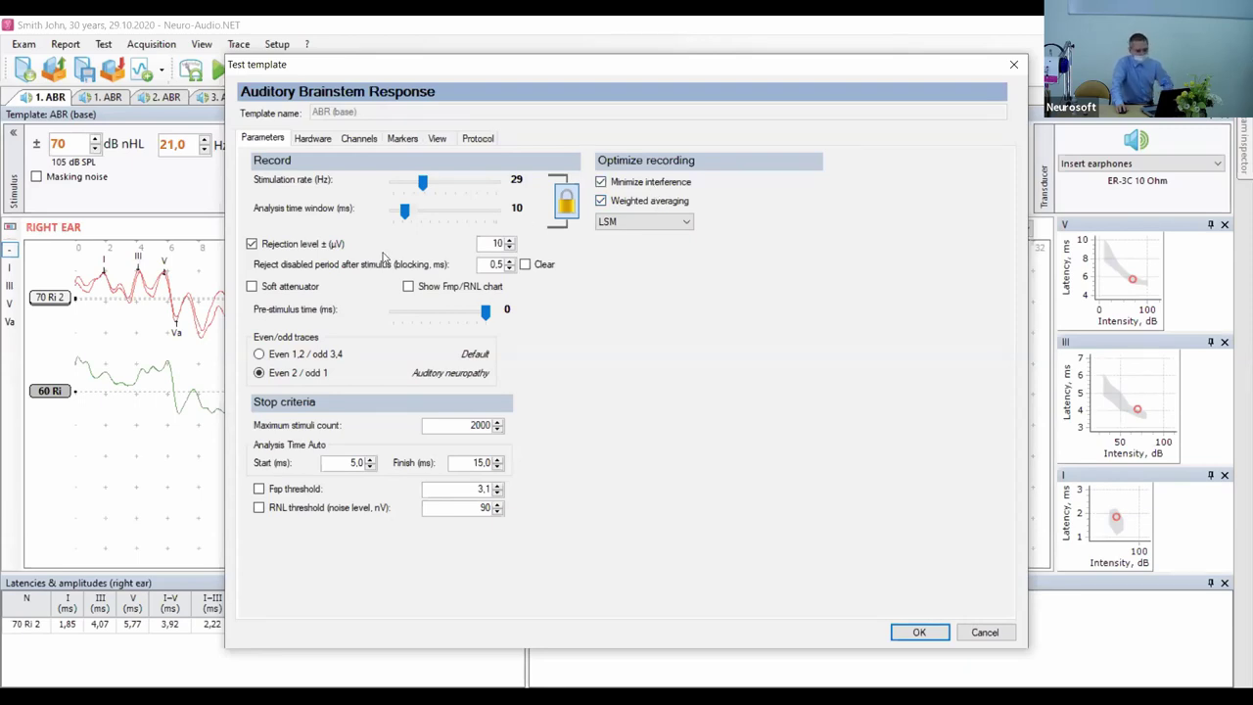
pyautogui.moveTo(424, 186); pyautogui.dragTo(436, 177)
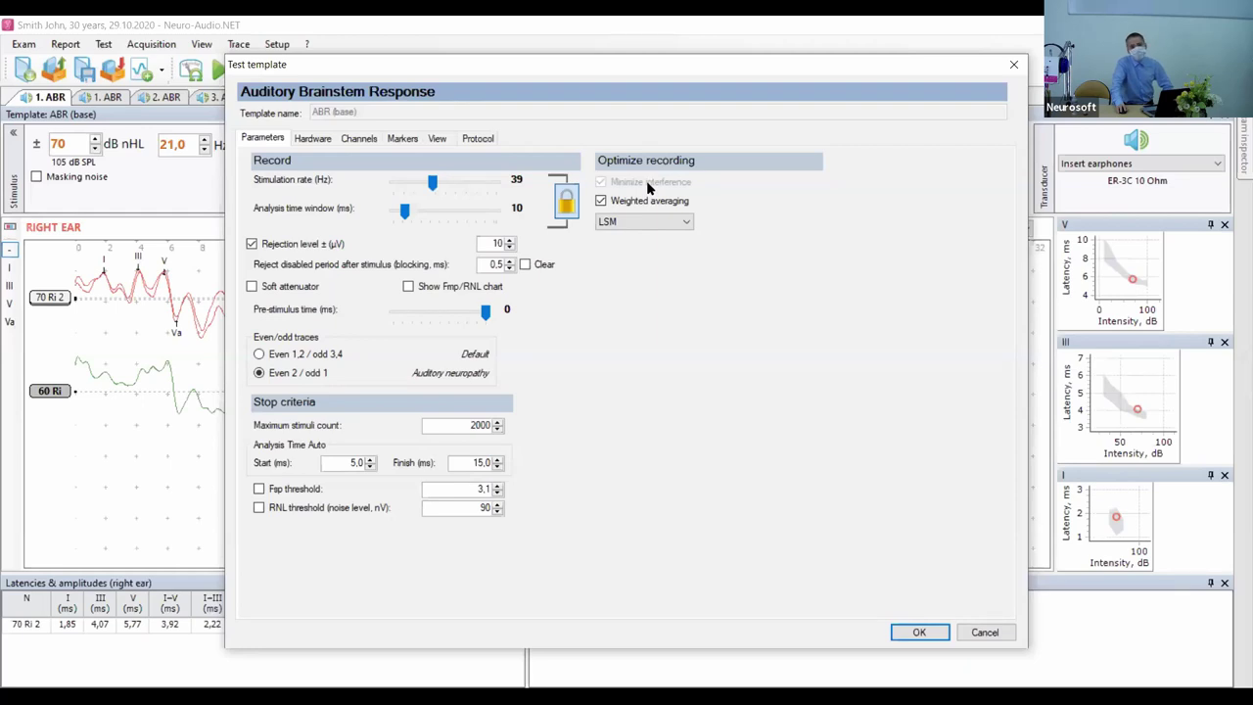
pyautogui.moveTo(433, 184)
pyautogui.mouseDown()
pyautogui.moveTo(455, 187)
pyautogui.moveTo(423, 193)
pyautogui.mouseUp()
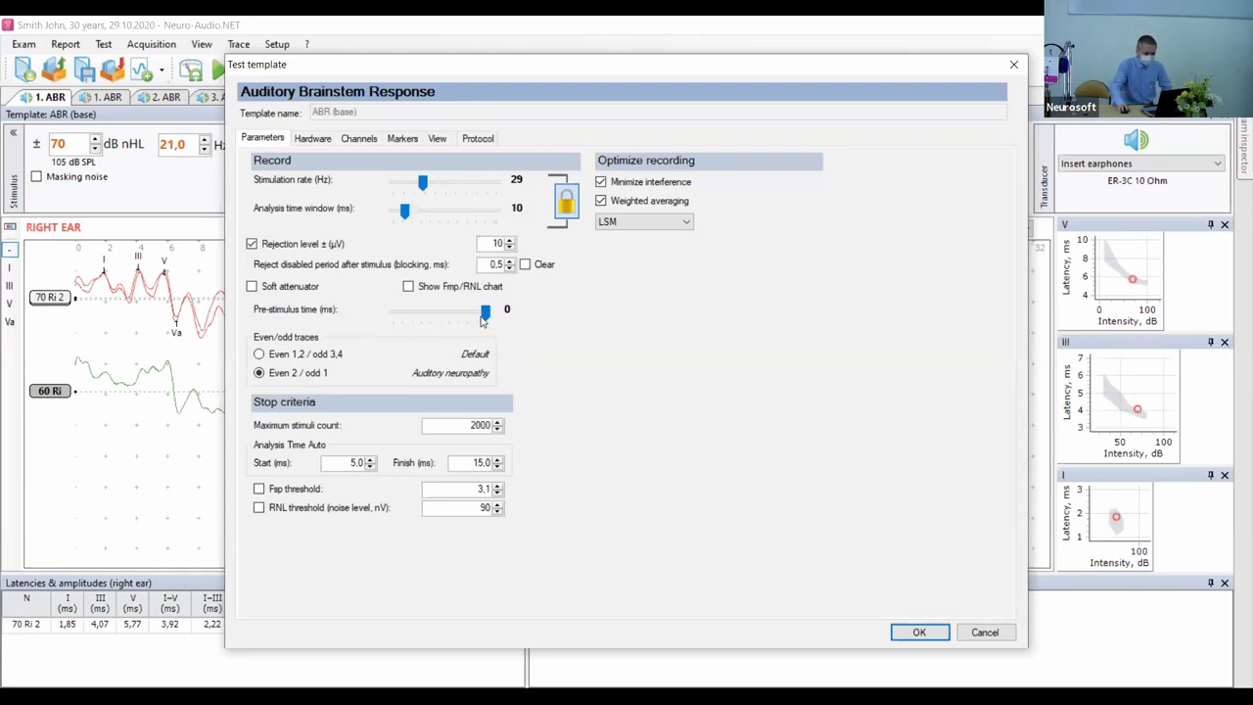
pyautogui.moveTo(468, 330); pyautogui.dragTo(368, 341)
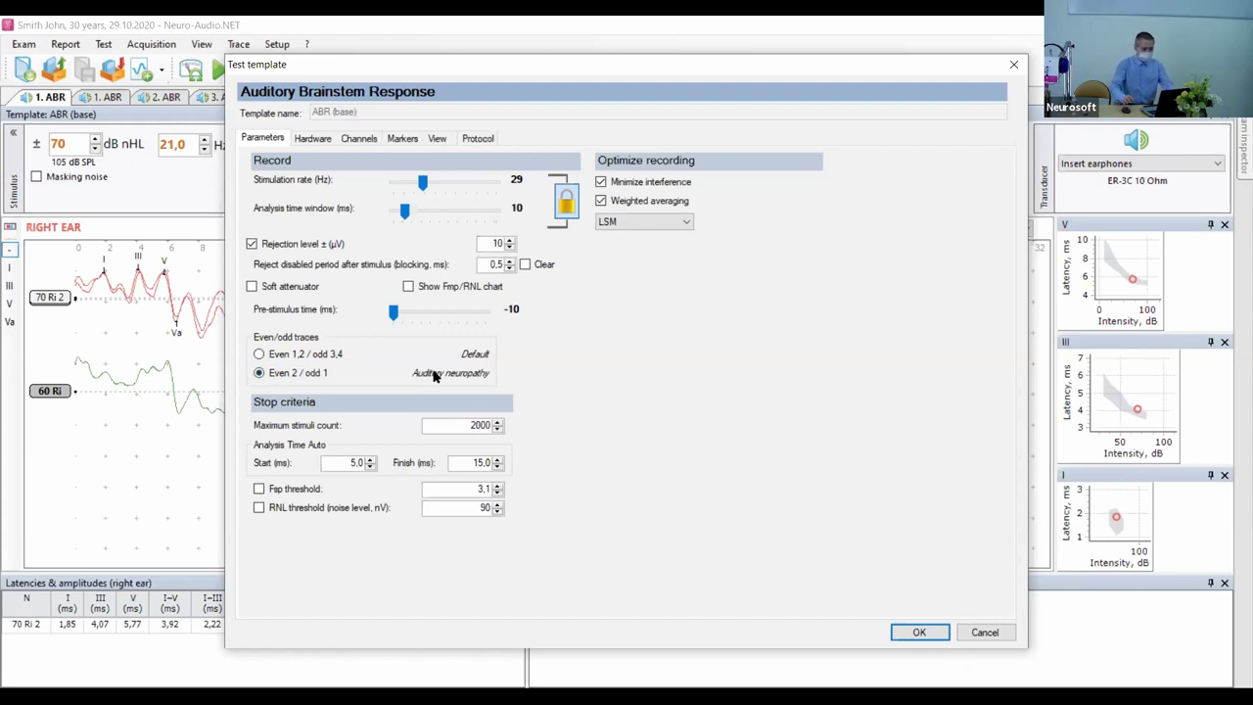
pyautogui.press('Escape')
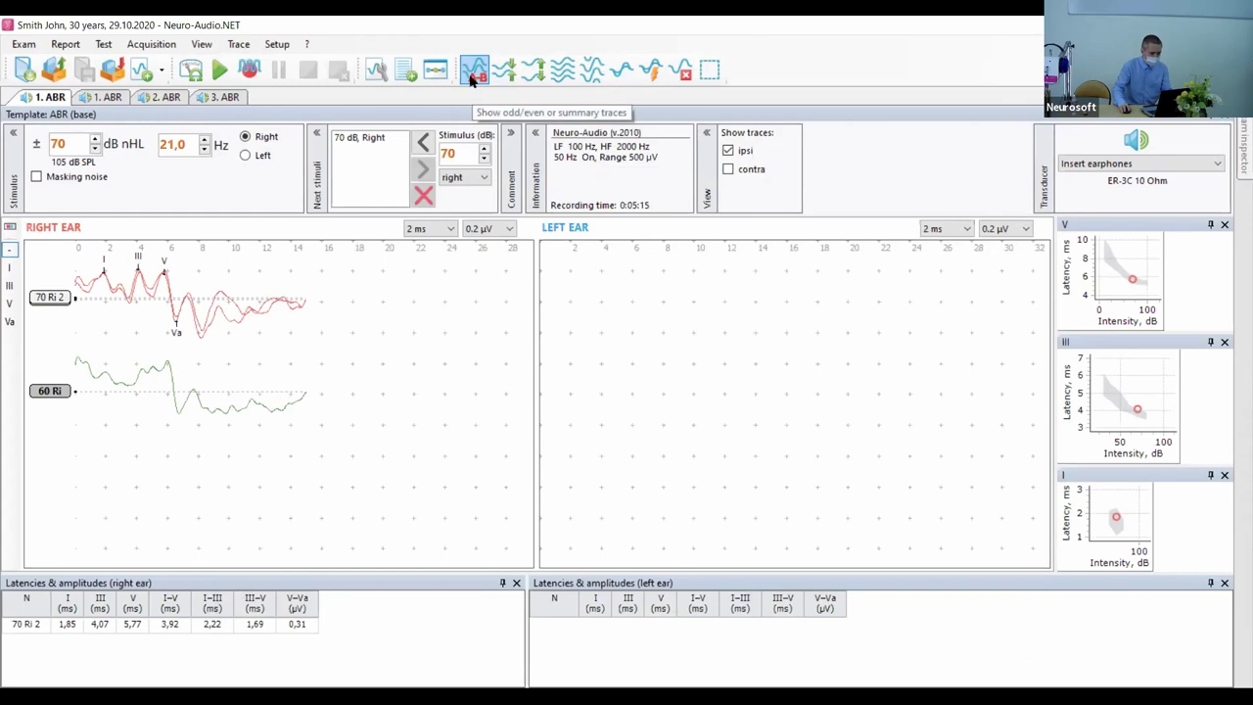
# Switch the right-ear 70 and 60 dB responses from summary to odd/even traces.
pyautogui.click(473, 74)
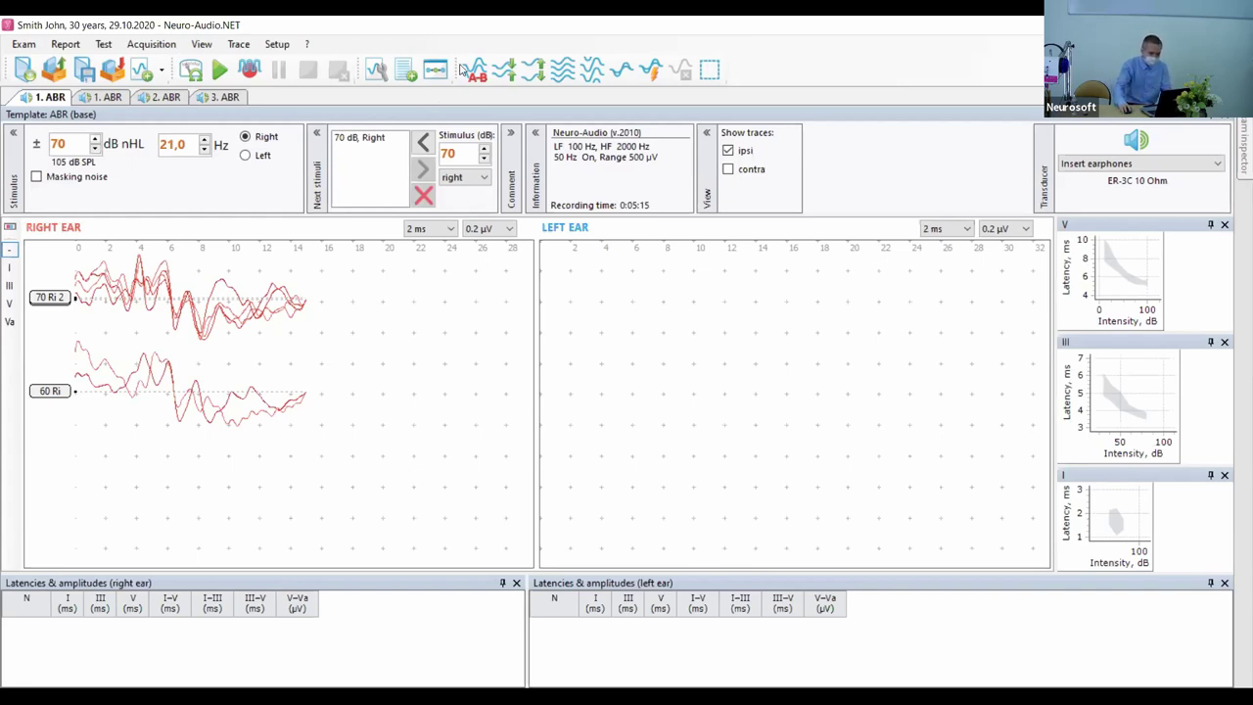
# Compare the LSM, Bayesian and Hoke weighted averaging choices in the current ABR test template, keeping LSM selected.
pyautogui.click(380, 83)
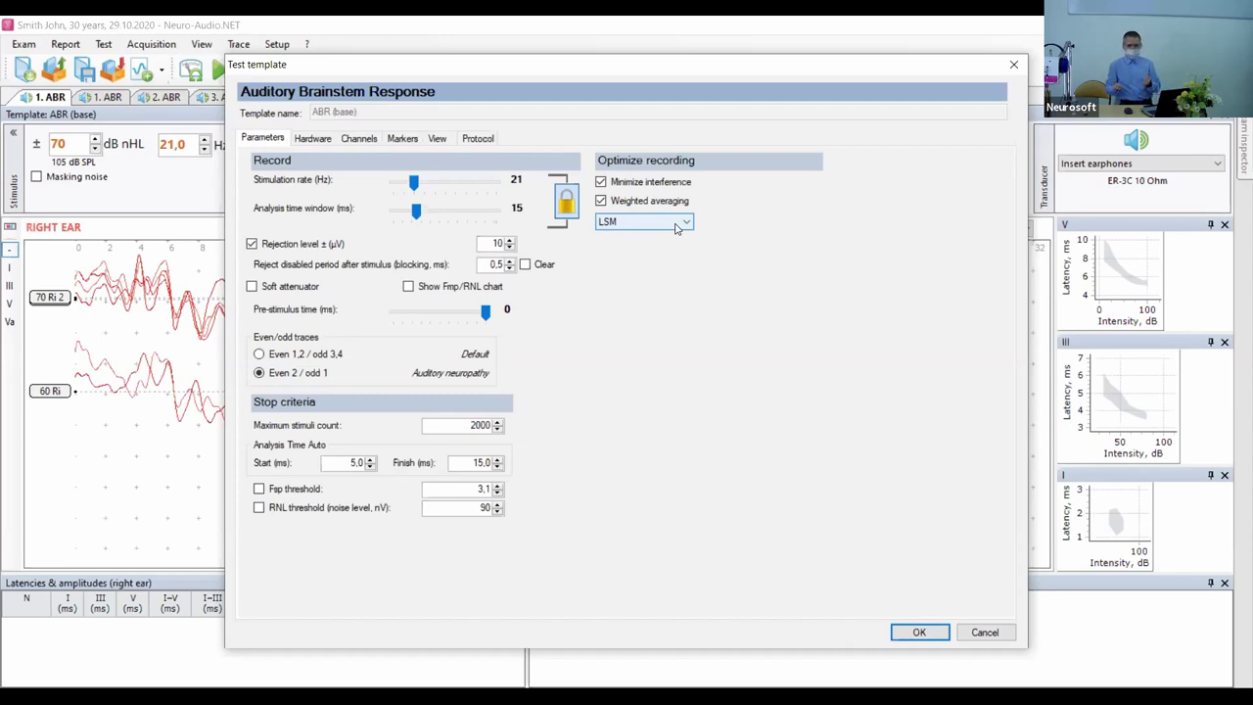
pyautogui.click(688, 221)
pyautogui.click(688, 227)
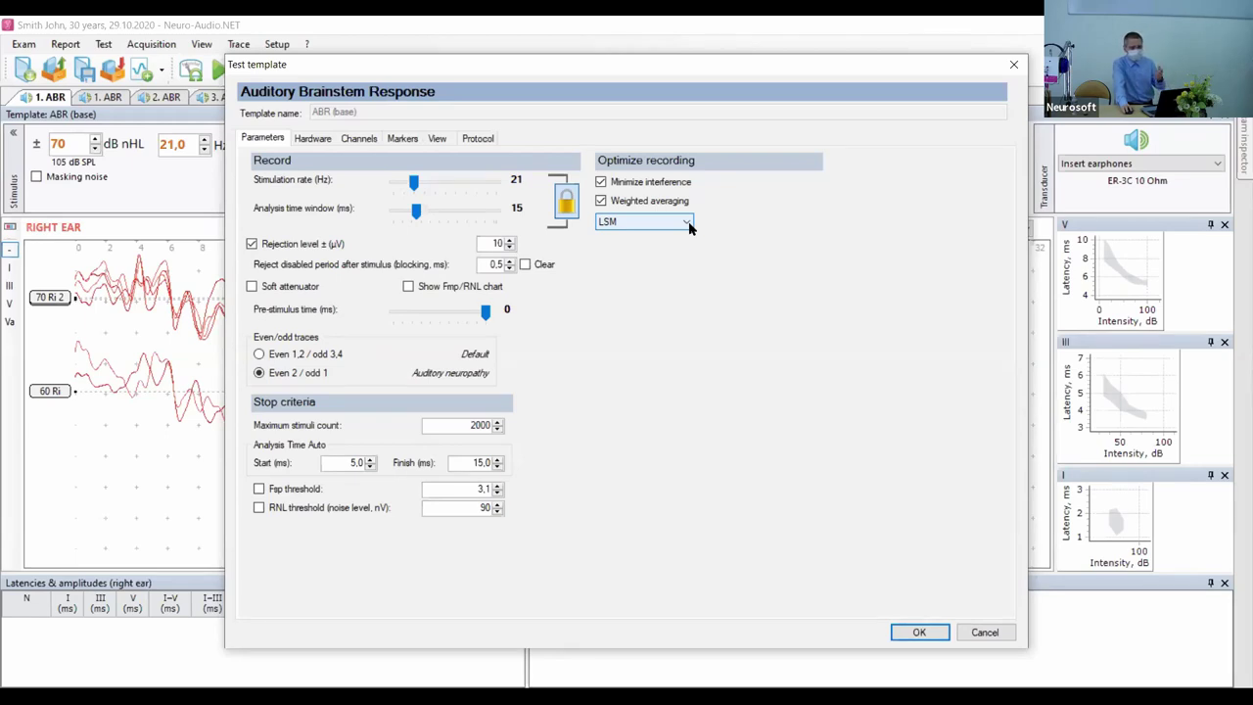
pyautogui.click(687, 223)
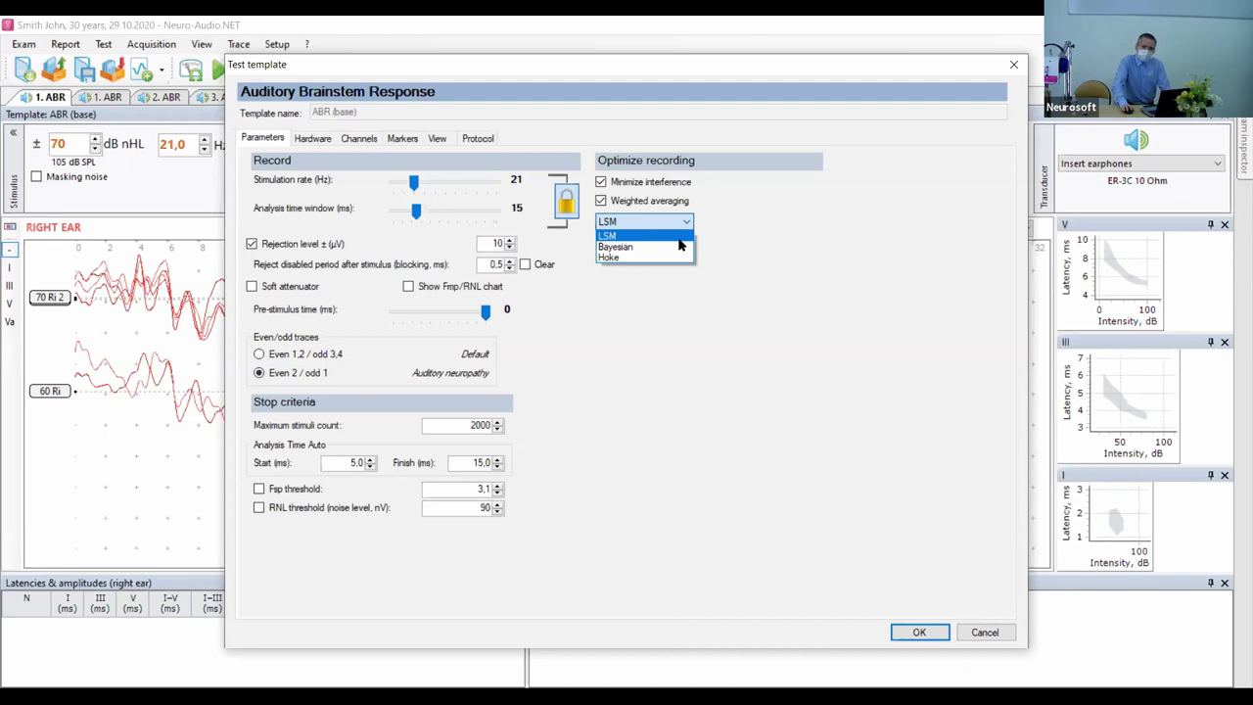
pyautogui.click(676, 236)
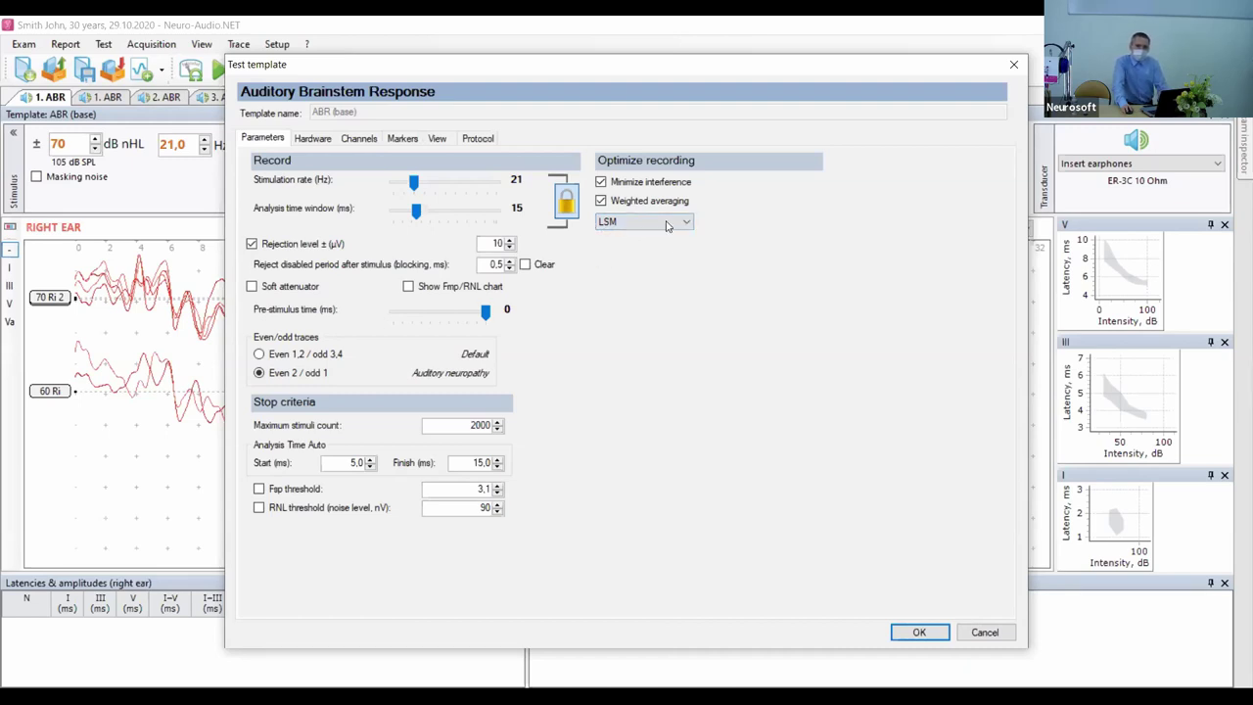
pyautogui.click(668, 223)
pyautogui.click(666, 247)
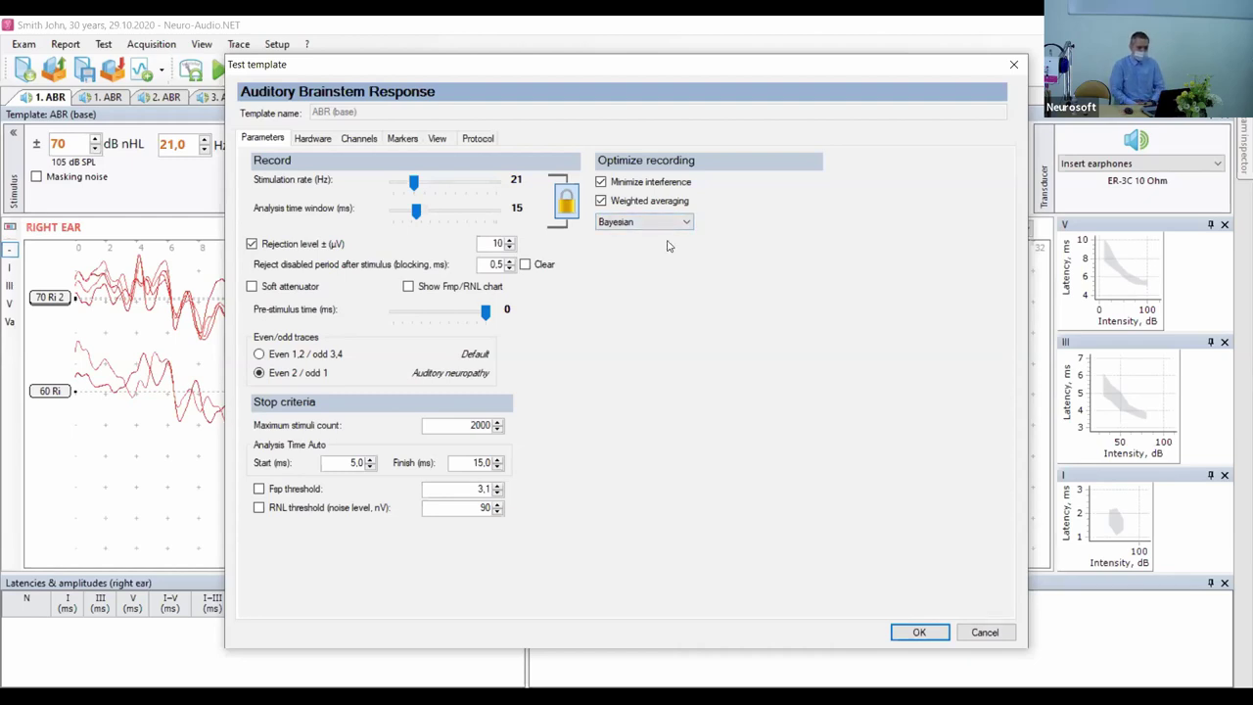
pyautogui.click(669, 223)
pyautogui.click(645, 238)
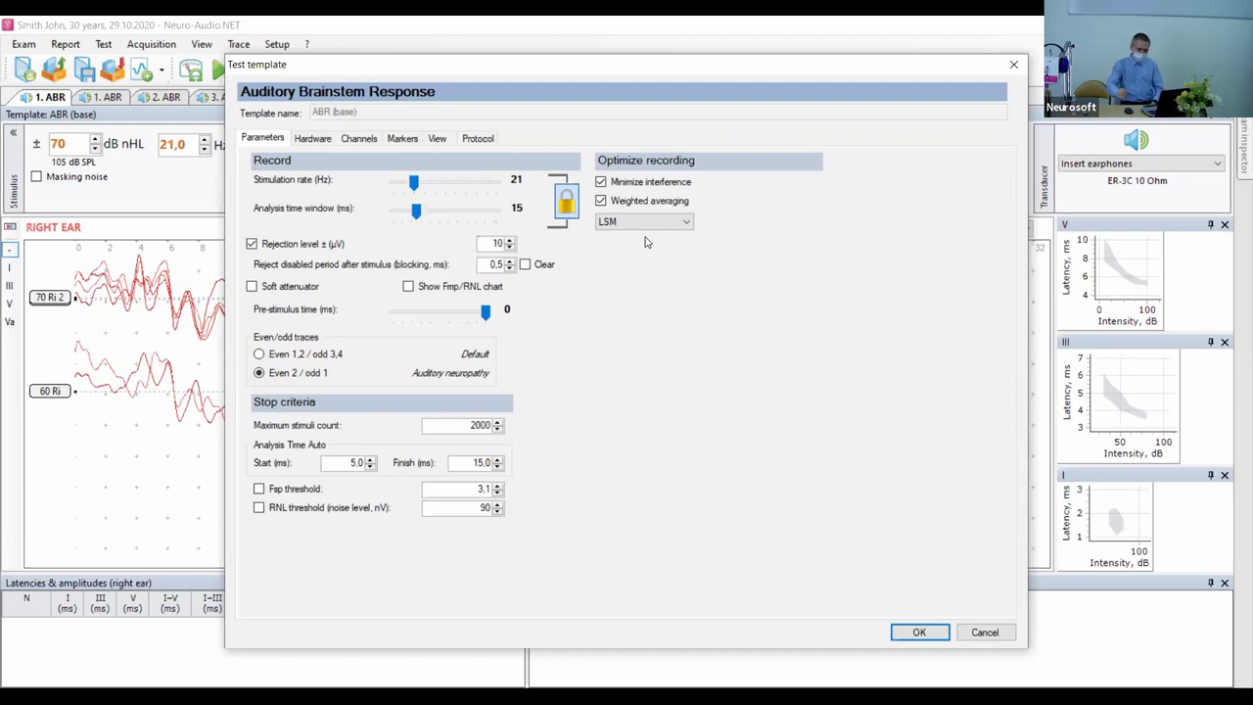
pyautogui.click(648, 224)
pyautogui.click(648, 248)
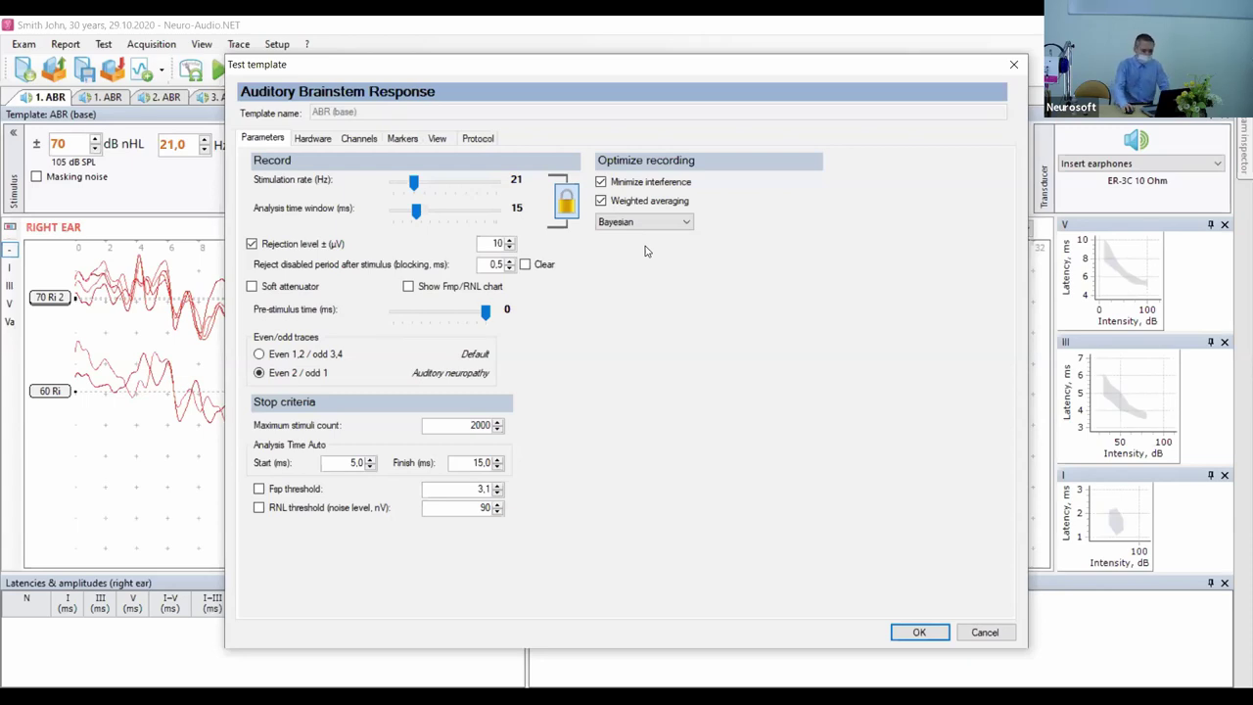
pyautogui.click(645, 221)
pyautogui.click(651, 240)
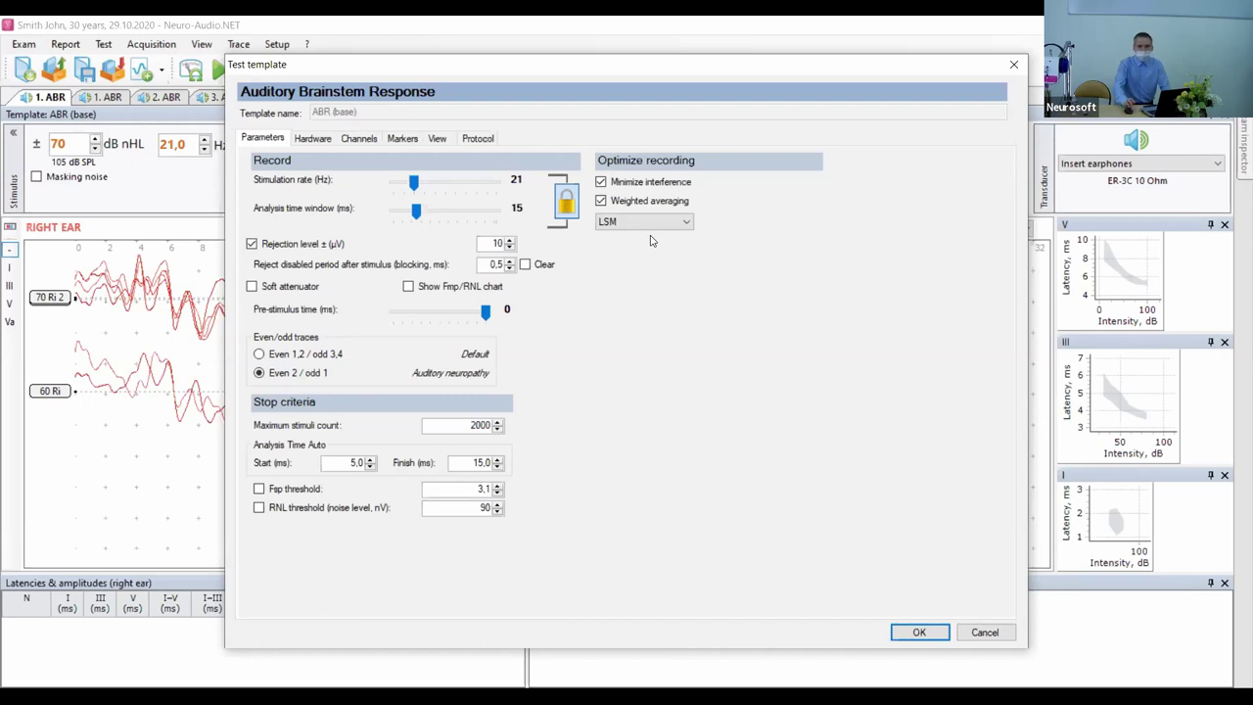
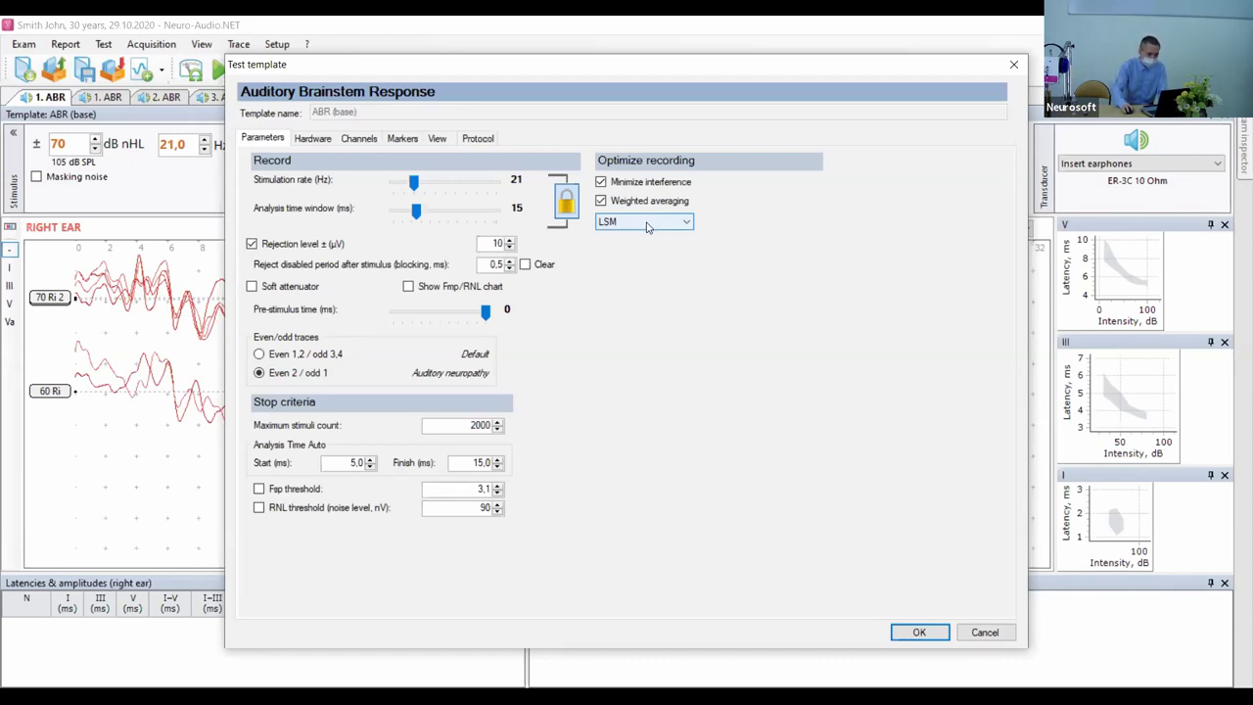
pyautogui.click(646, 227)
pyautogui.click(644, 232)
# Review the stimulus waveform and polarity choices in the template's hardware settings, keeping Click and Alternating.
pyautogui.click(304, 139)
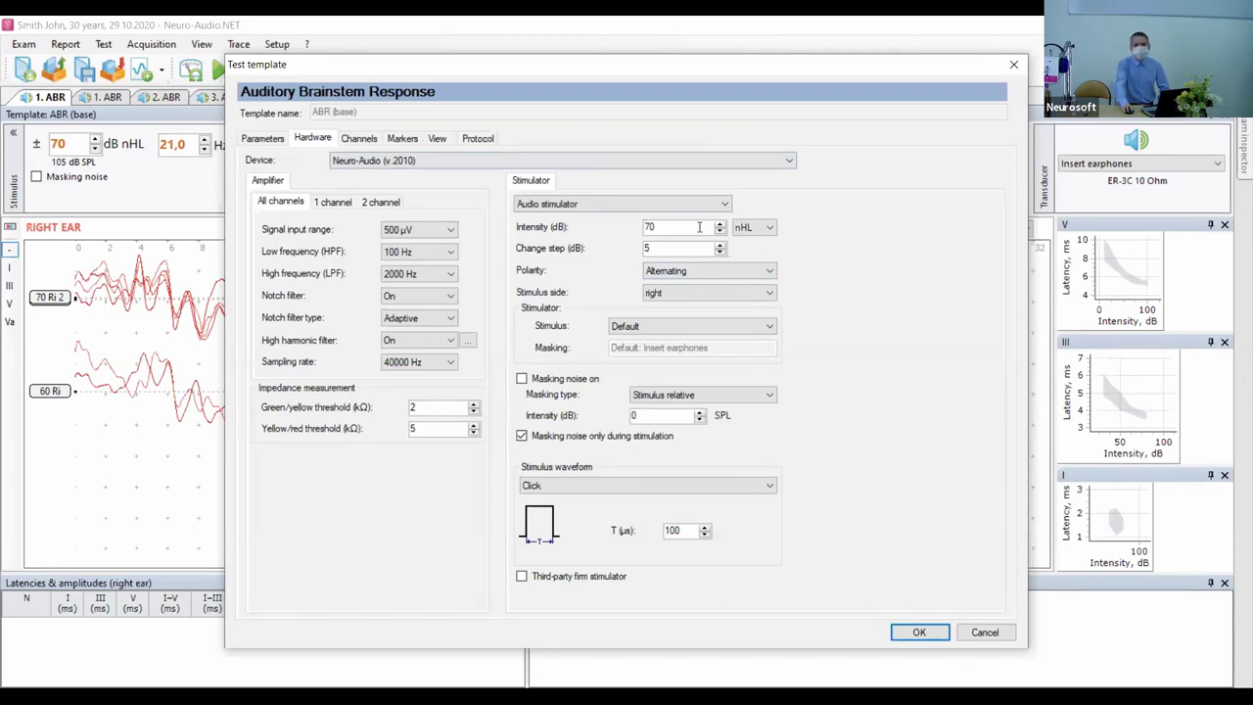
pyautogui.click(680, 485)
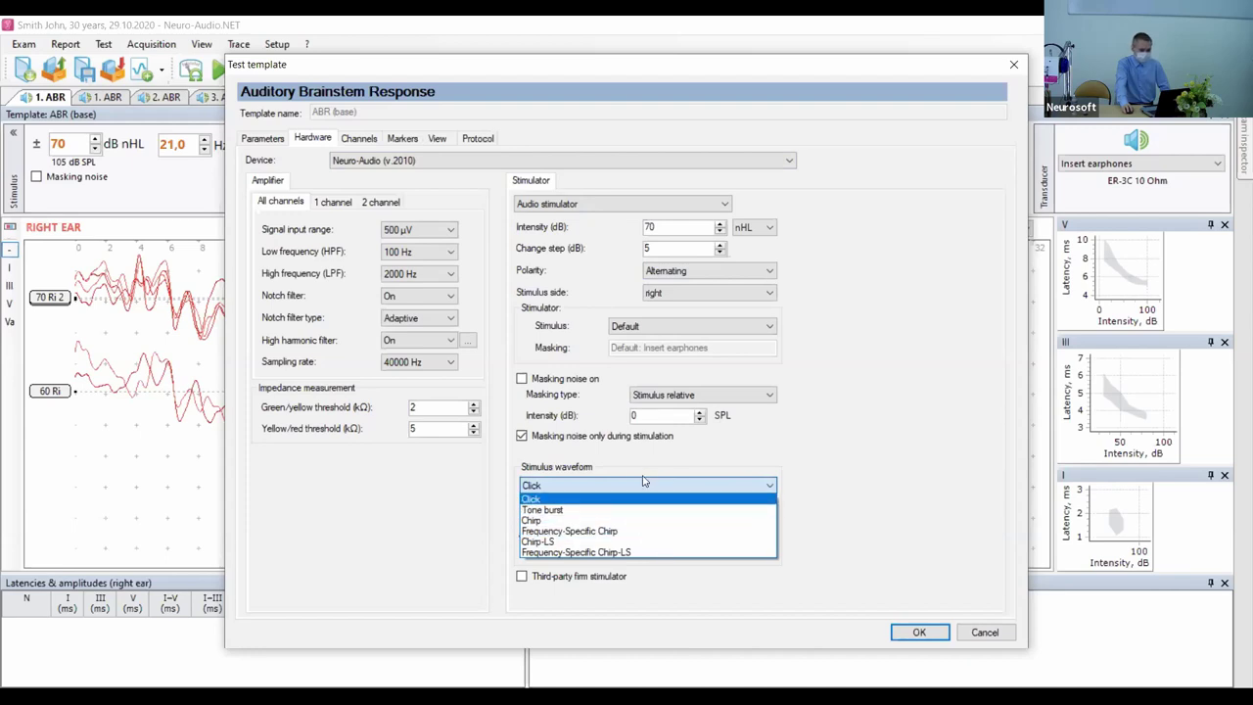
pyautogui.click(647, 484)
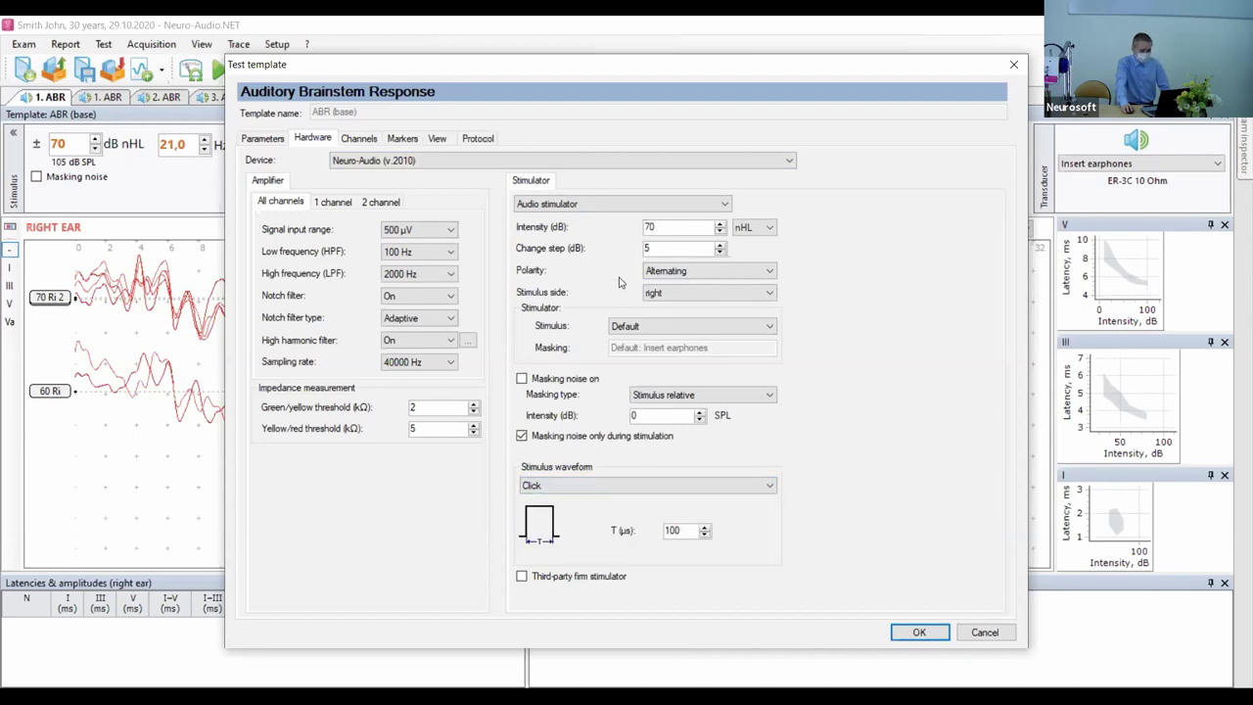
pyautogui.click(740, 272)
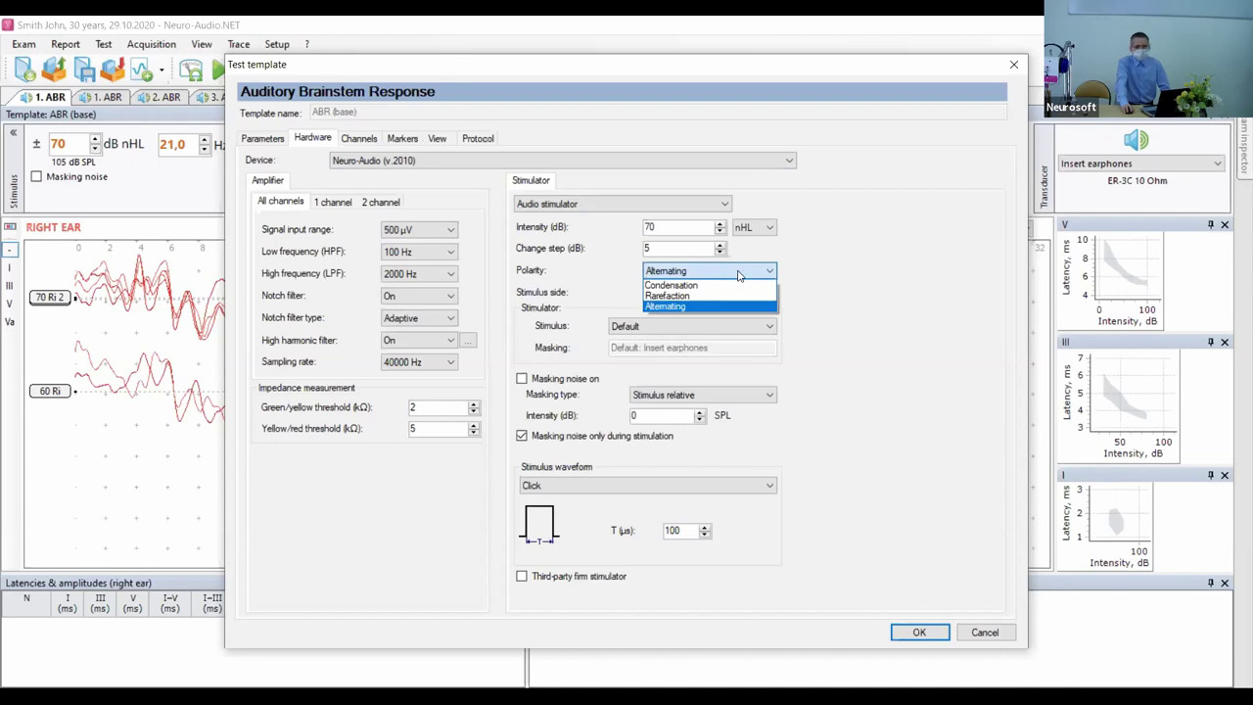
pyautogui.click(739, 274)
pyautogui.click(714, 298)
# Turn masking noise on and set the stimulus waveform to Tone burst in the template's hardware settings.
pyautogui.click(599, 380)
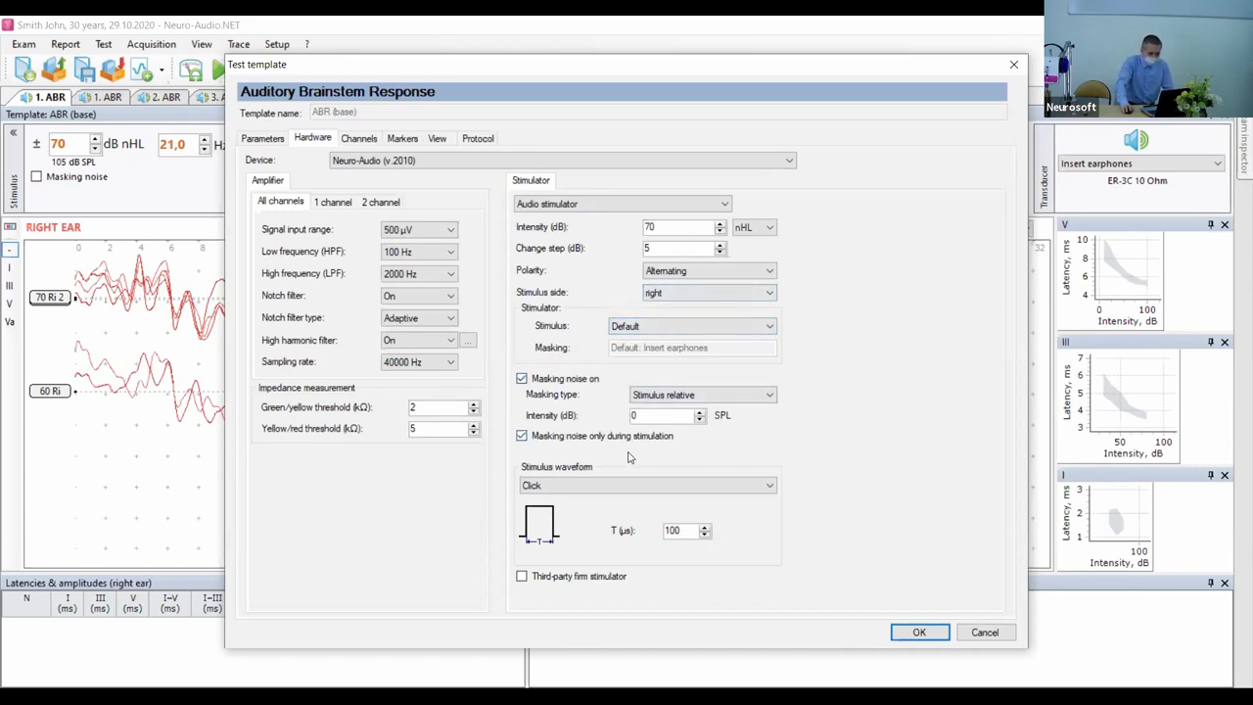
pyautogui.click(658, 487)
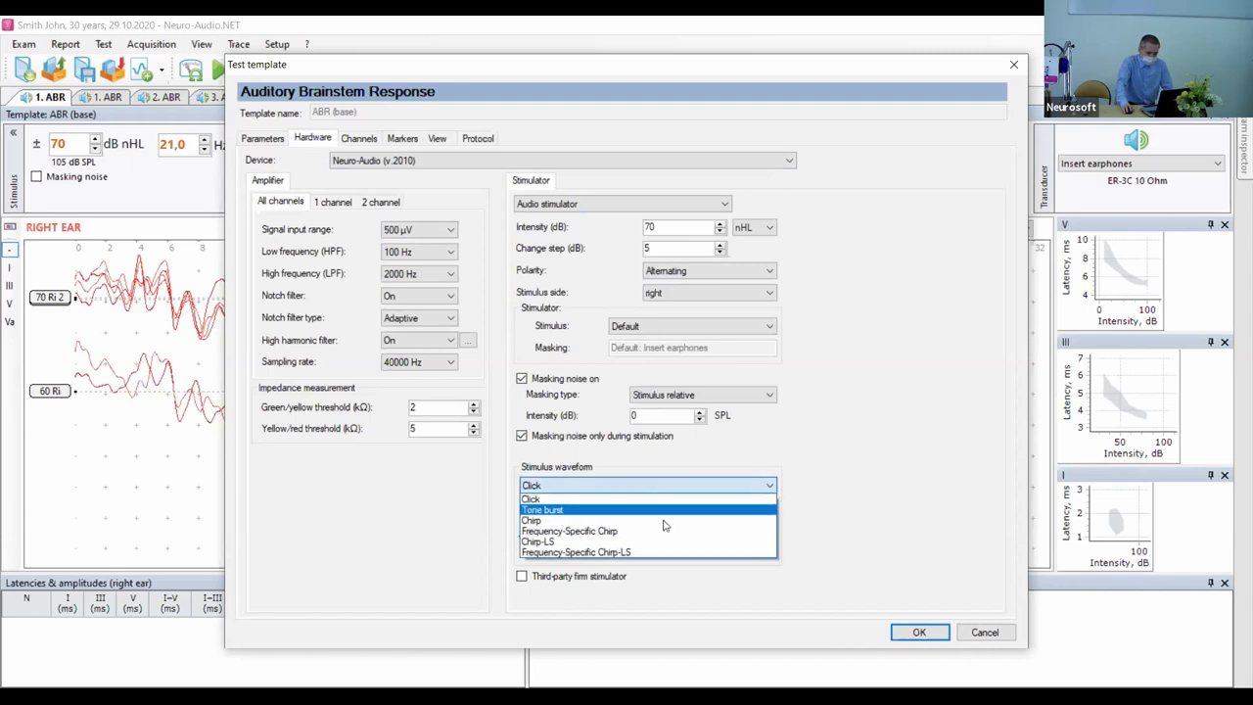
pyautogui.click(663, 510)
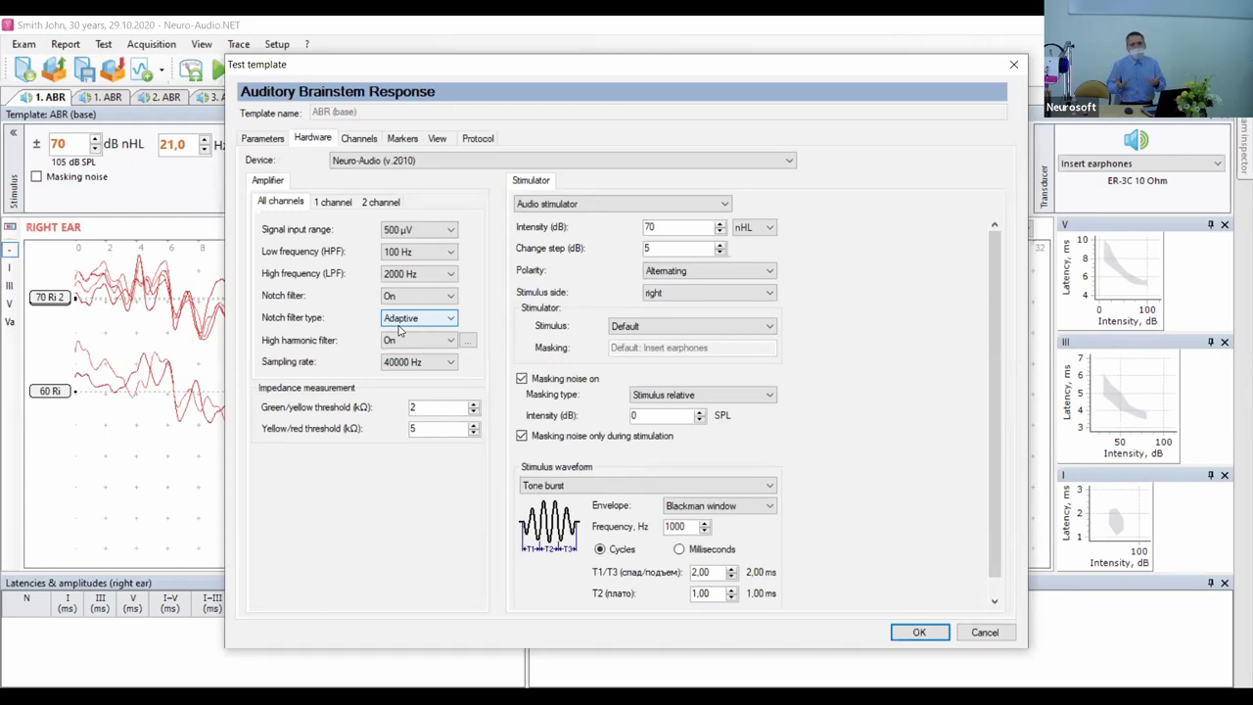
# Review the amplifier's low-frequency filter and signal input range settings, keeping 100 Hz and 500 µV.
pyautogui.click(411, 253)
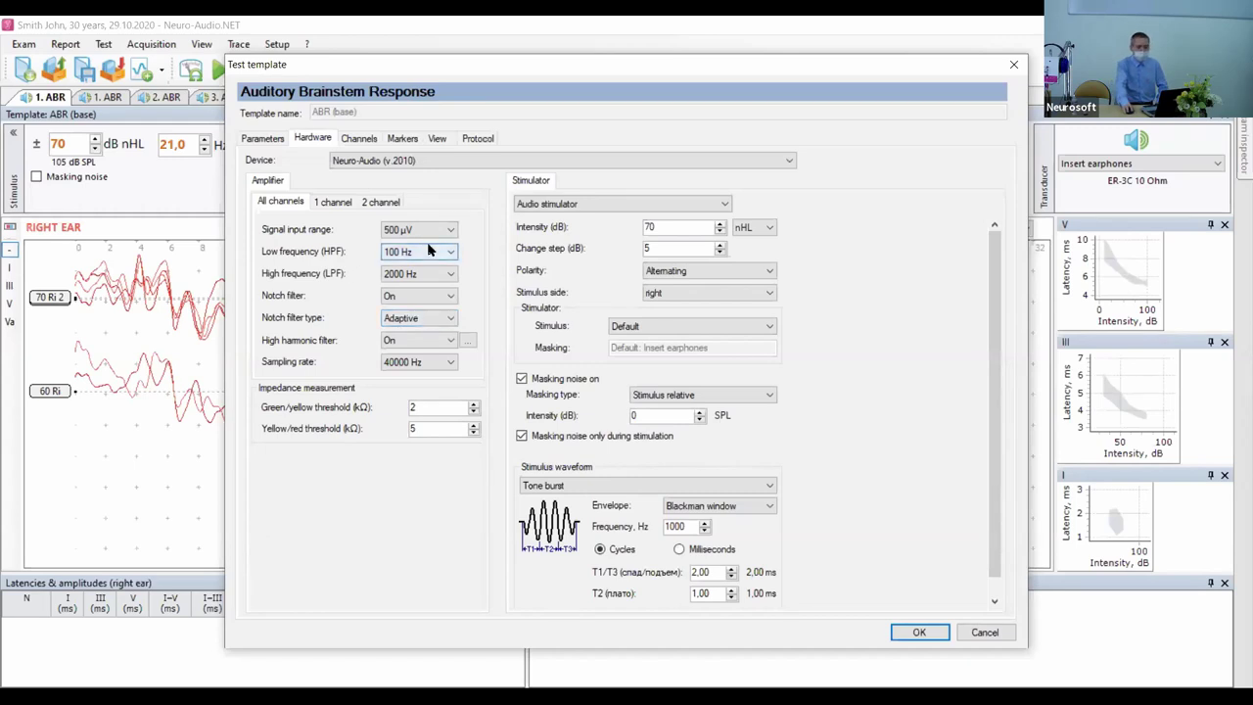
pyautogui.click(452, 233)
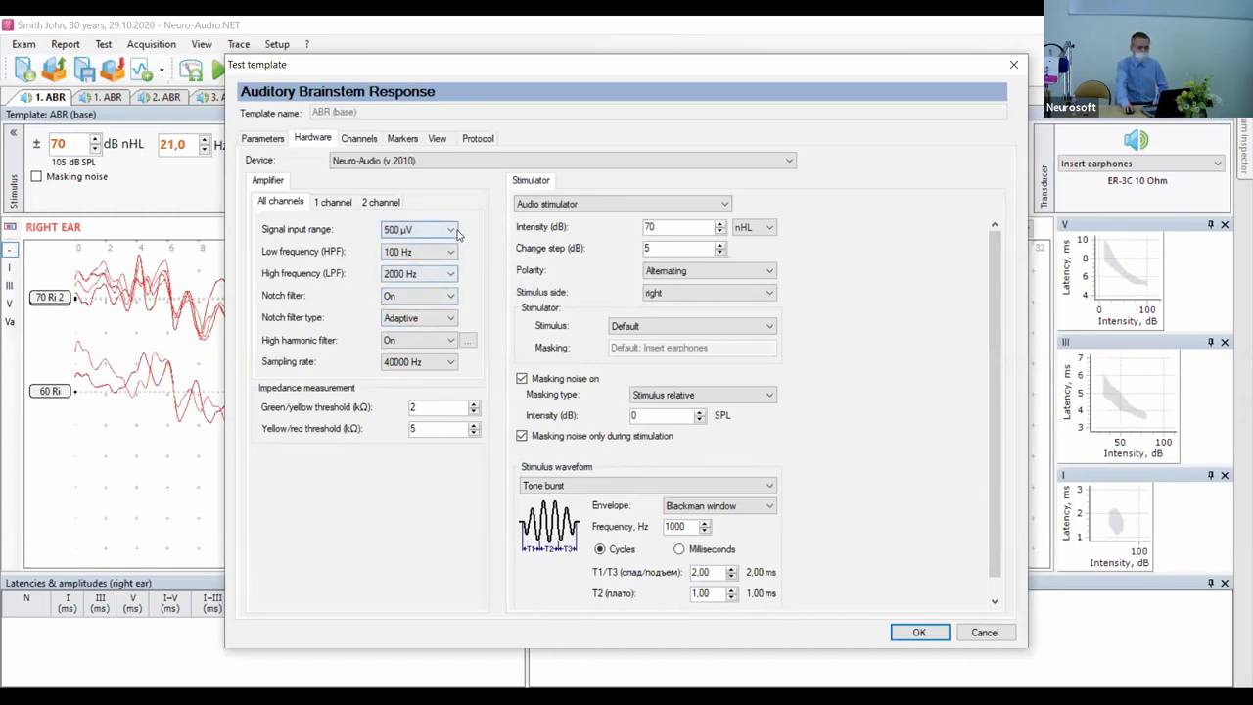
pyautogui.click(452, 233)
pyautogui.click(447, 245)
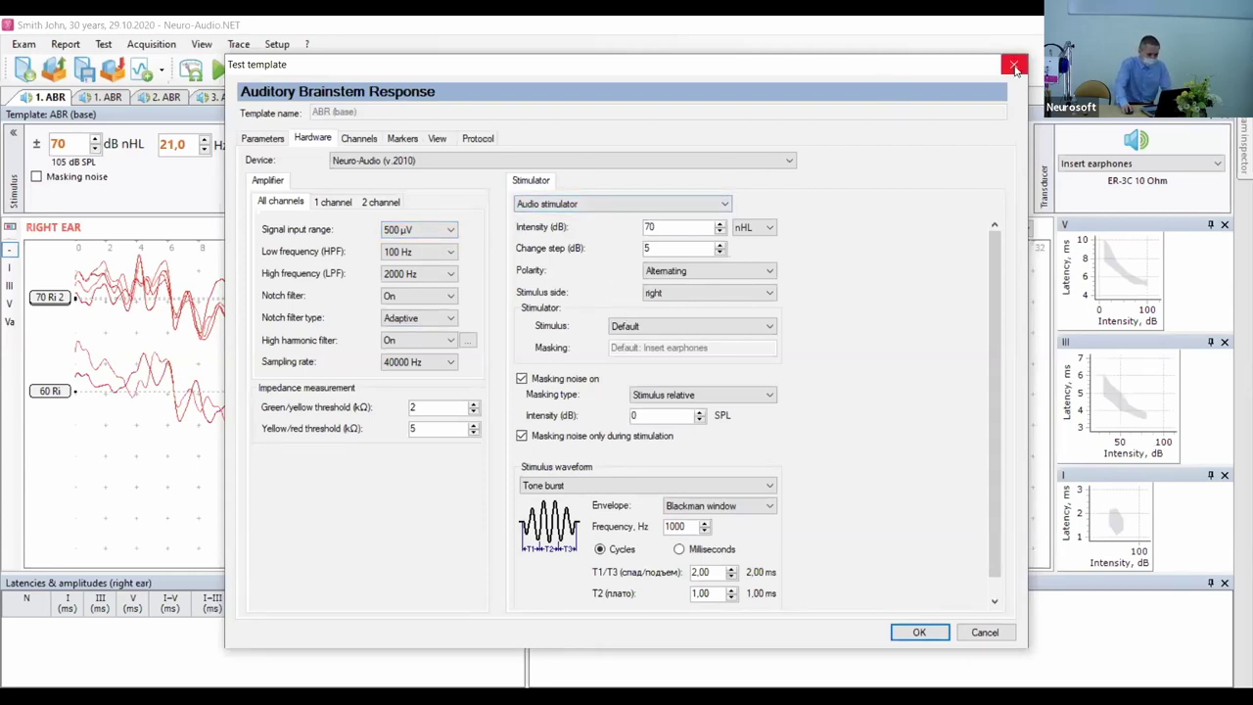
# Review the ABR template's amplifier channel sites and its component, interval and amplitude marker settings.
pyautogui.click(360, 141)
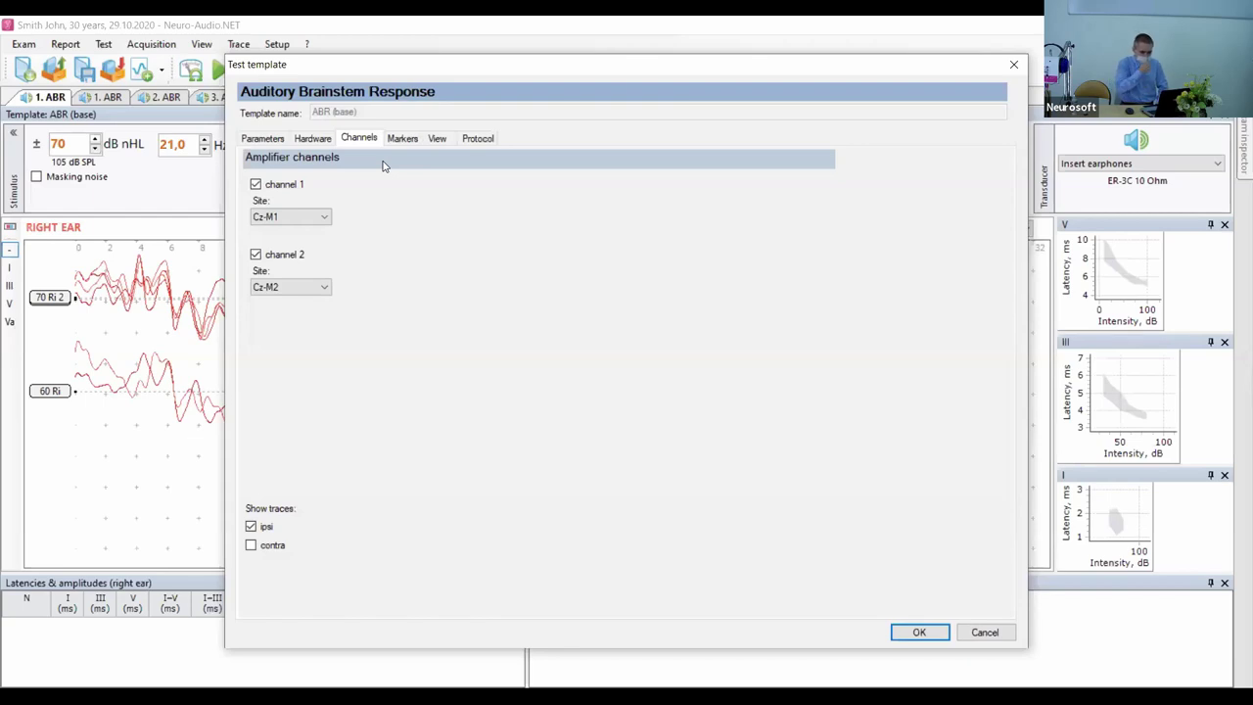
pyautogui.click(403, 139)
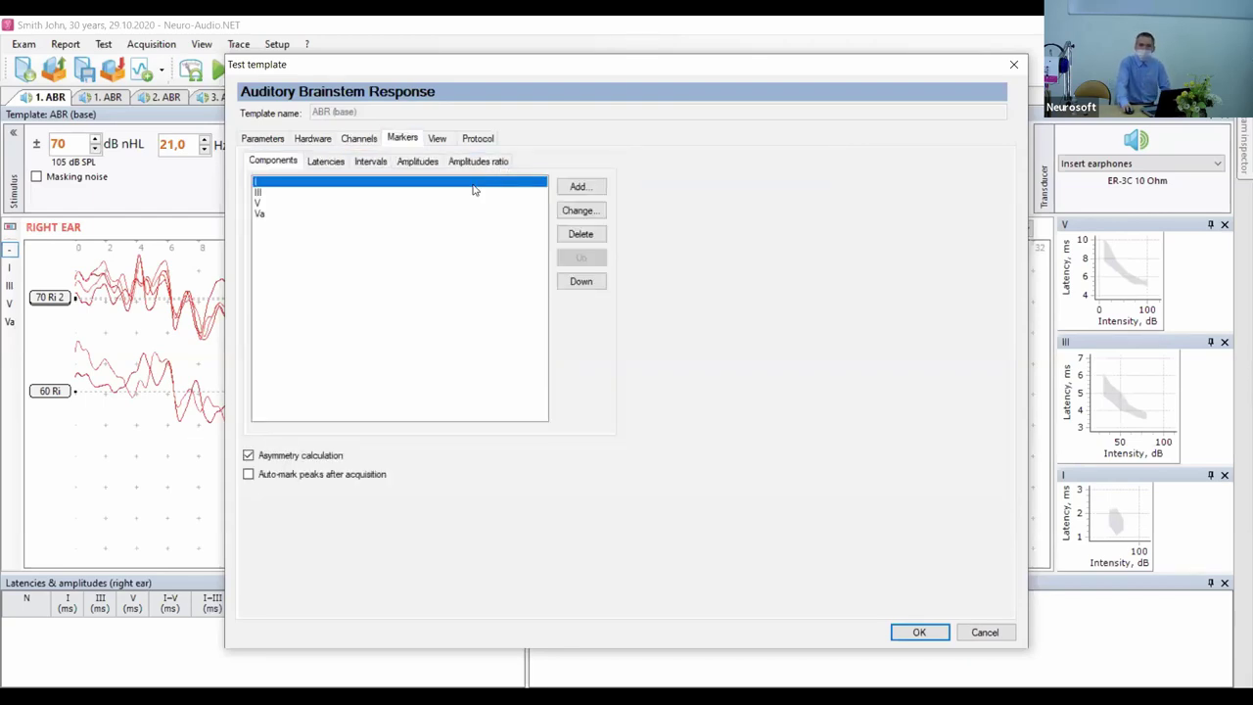
pyautogui.click(372, 164)
pyautogui.click(416, 163)
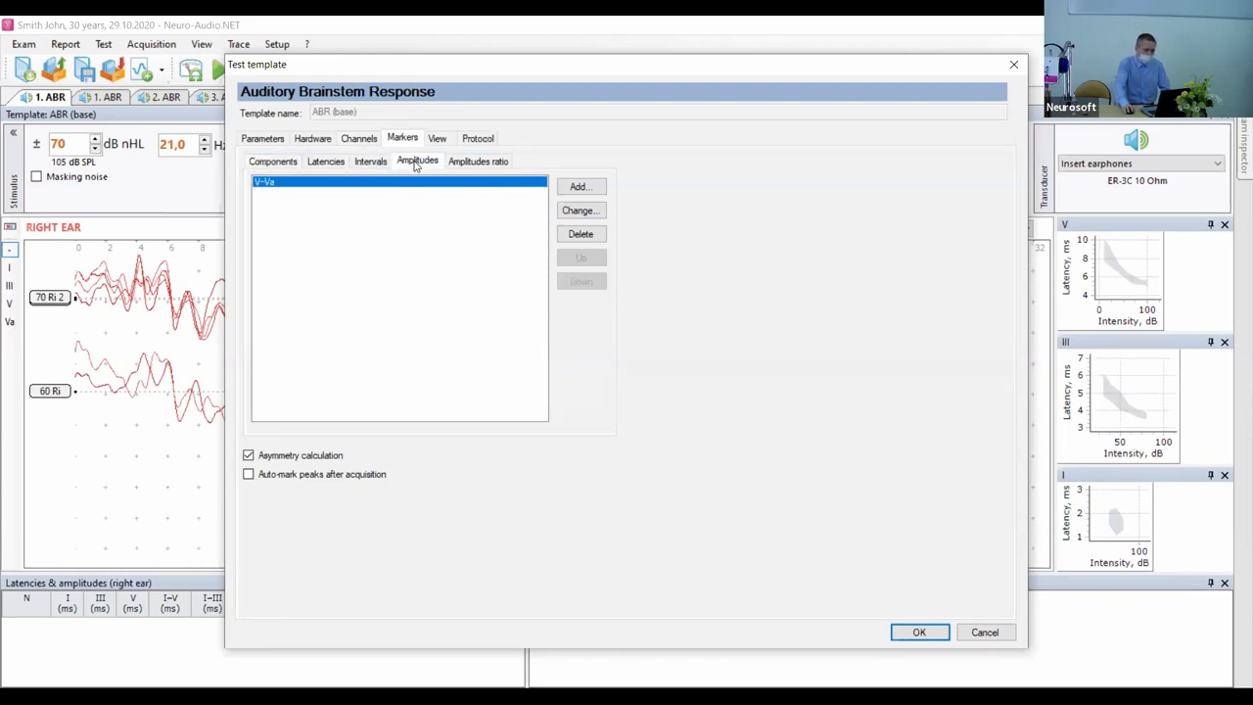
# Review the ABR template's view settings and test protocol action sequence, closing the template without saving changes.
pyautogui.click(438, 140)
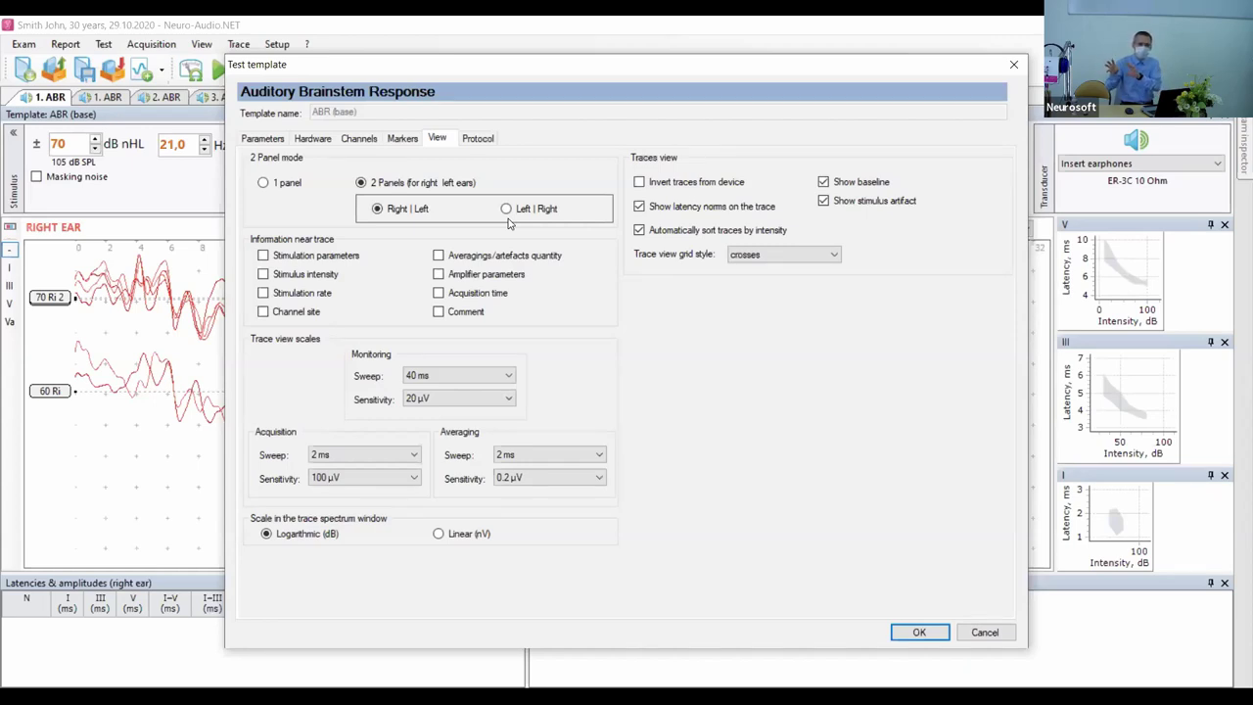
pyautogui.click(477, 139)
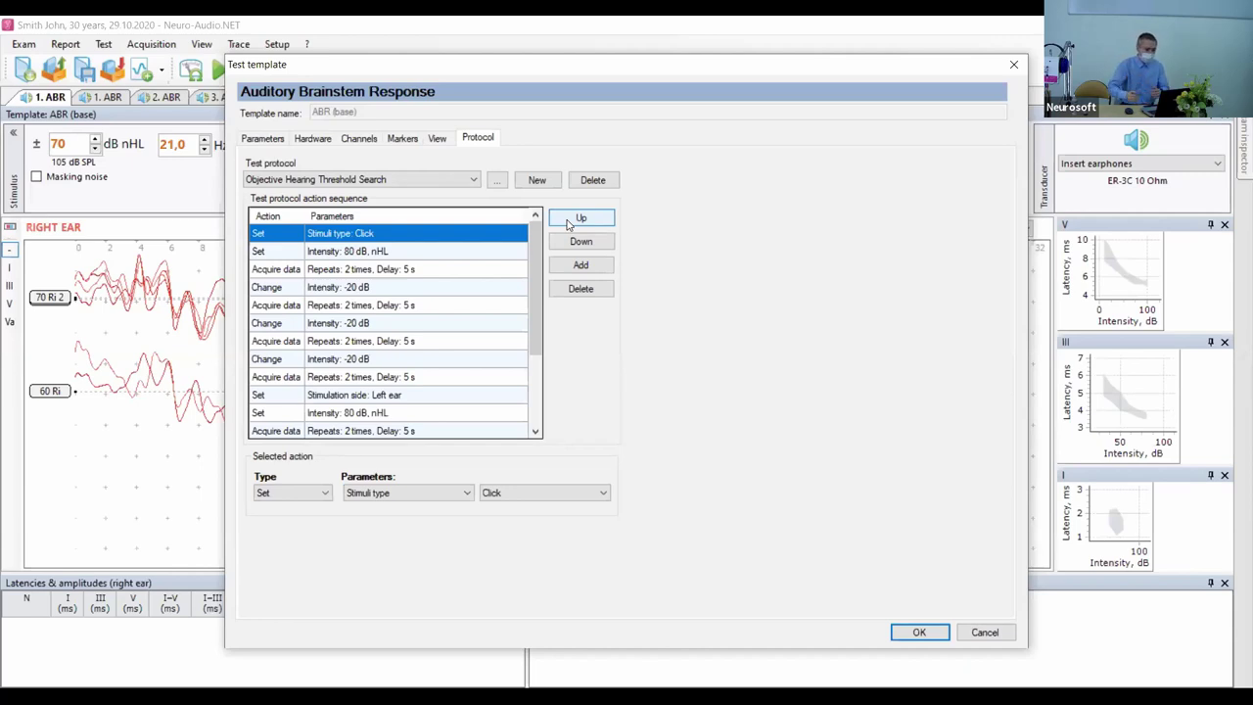
pyautogui.press('Escape')
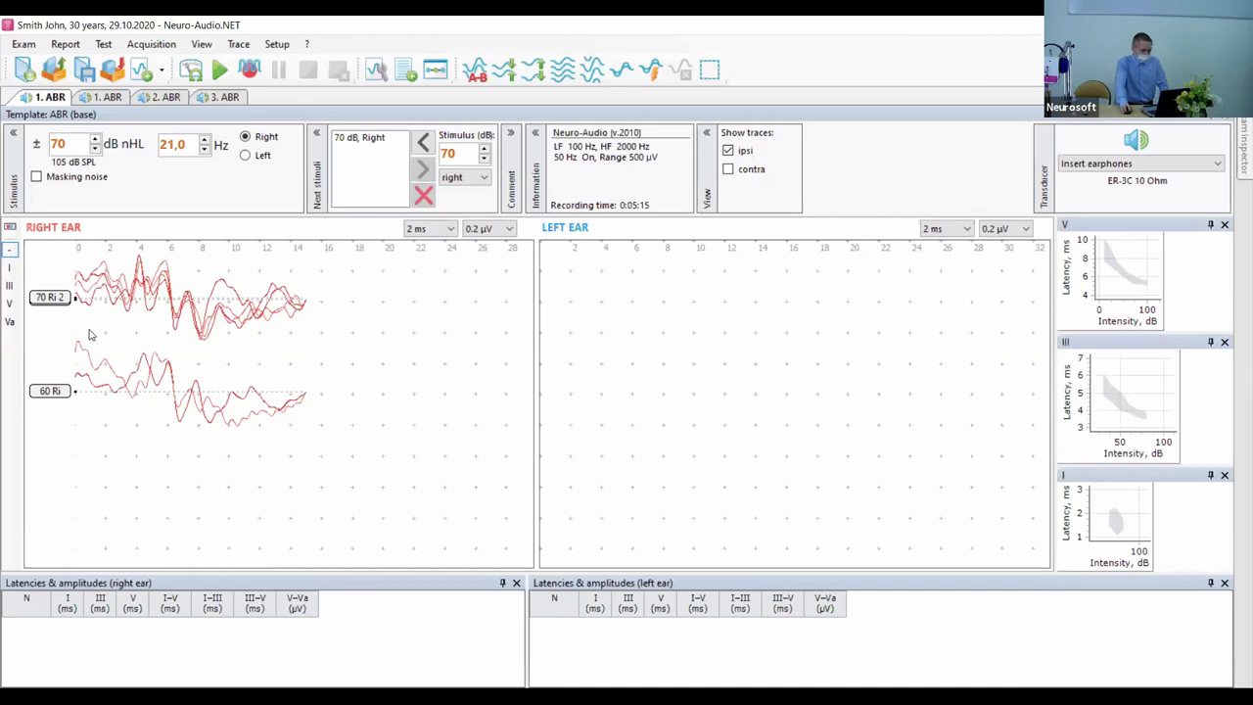
# Separate the right-ear traces vertically by moving the 60 dB trace and the second 70 dB trace down.
pyautogui.moveTo(47, 390); pyautogui.dragTo(48, 463)
pyautogui.moveTo(43, 296); pyautogui.dragTo(57, 334)
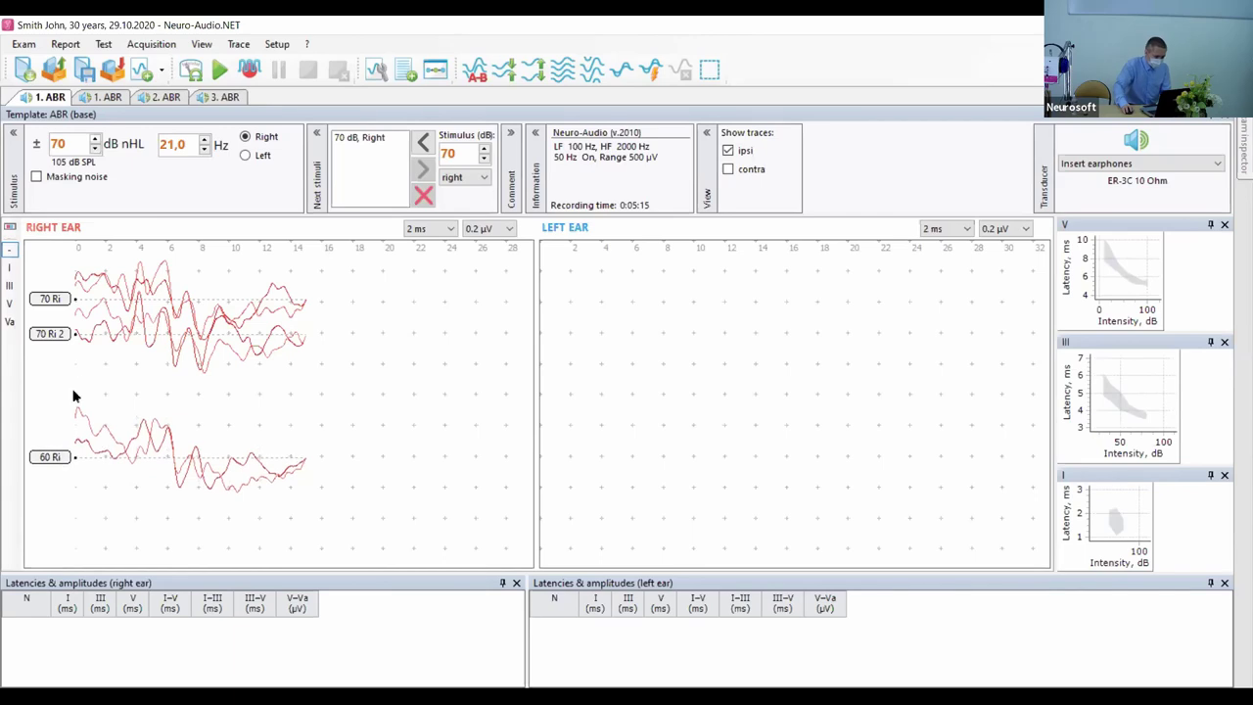
pyautogui.moveTo(51, 333)
pyautogui.mouseDown()
pyautogui.moveTo(37, 294)
pyautogui.moveTo(44, 333)
pyautogui.mouseUp()
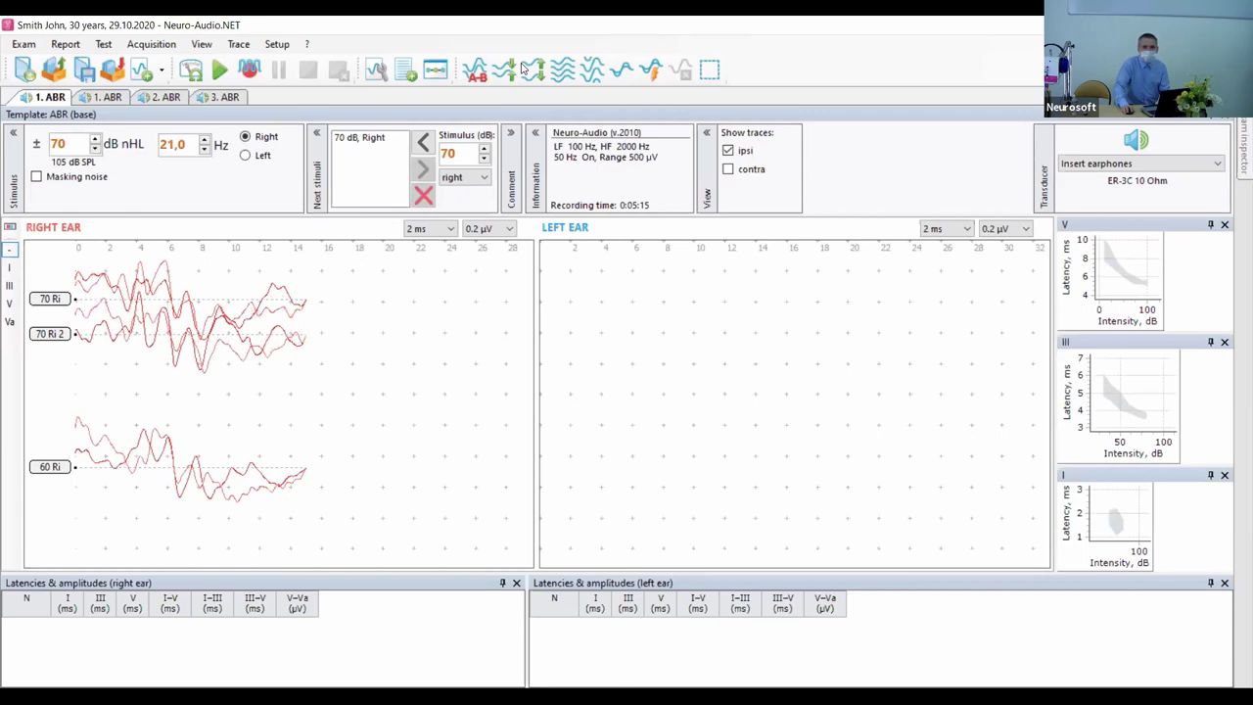
# Rearrange the right-ear traces and place the second 70 dB trace below the first one.
pyautogui.click(651, 69)
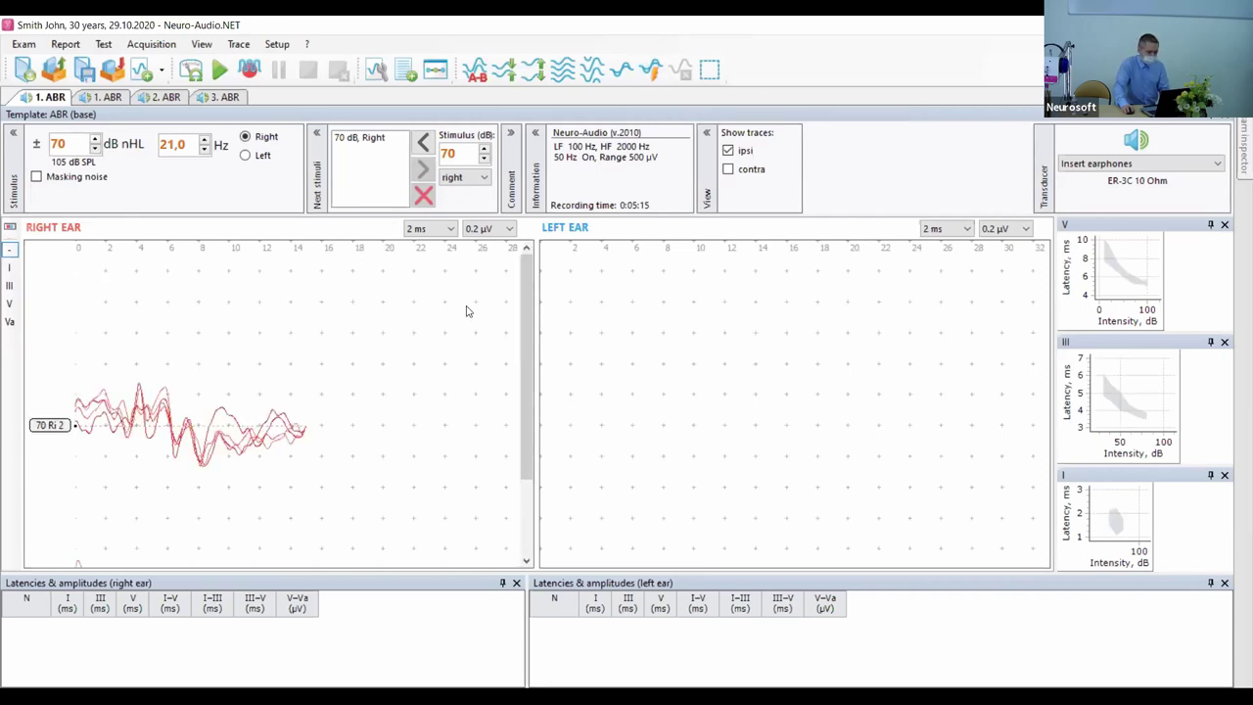
pyautogui.scroll(-2, 525, 372)
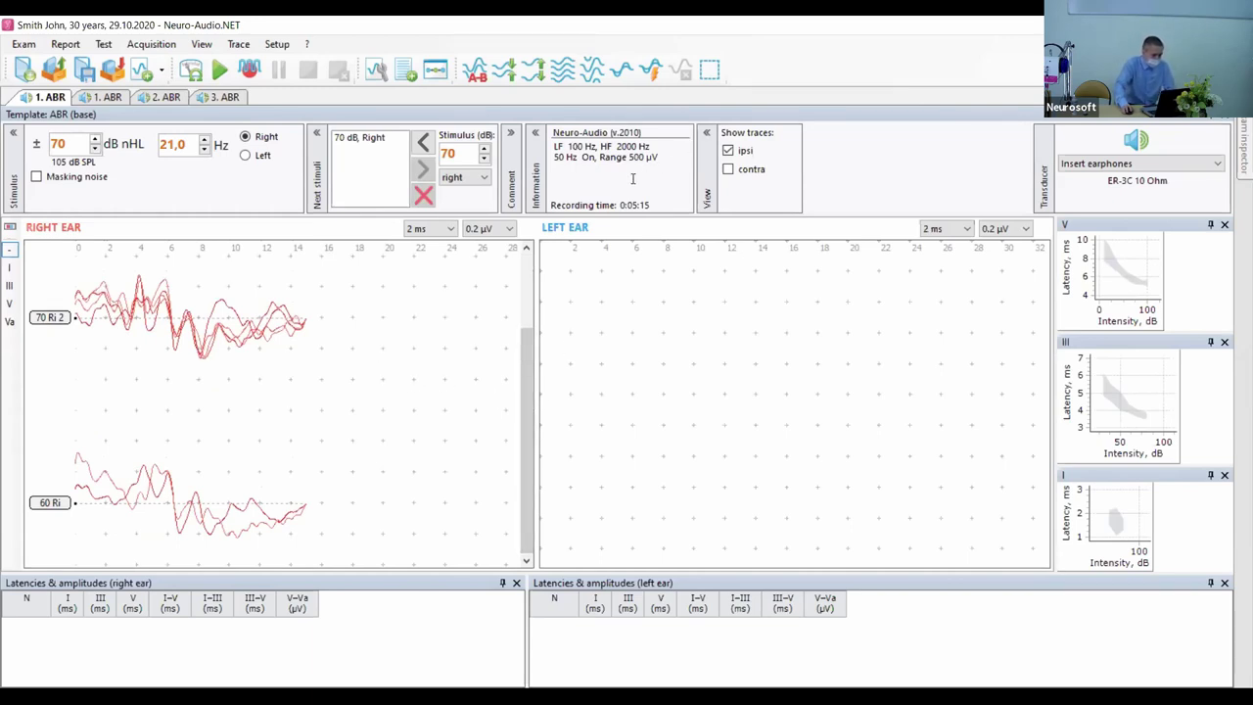
pyautogui.moveTo(50, 318)
pyautogui.mouseDown()
pyautogui.moveTo(98, 431)
pyautogui.moveTo(152, 411)
pyautogui.moveTo(132, 382)
pyautogui.mouseUp()
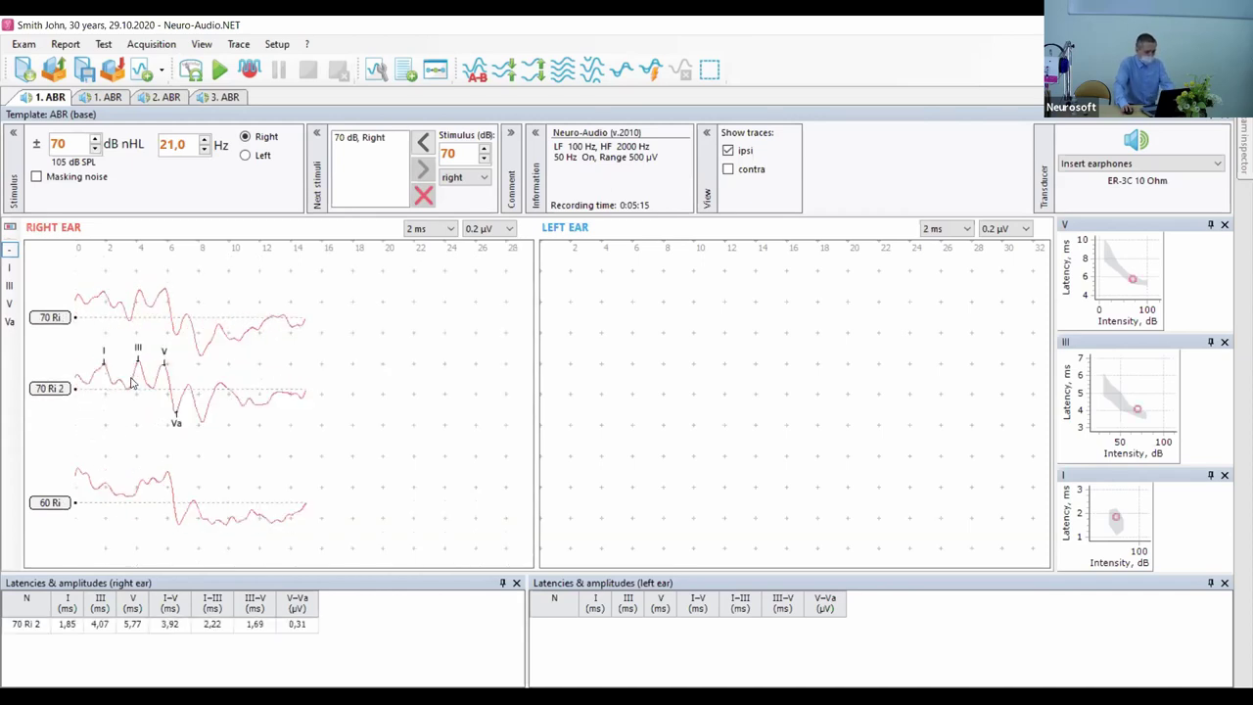
# Examine the Filter traces settings for the marked 70 dB right-ear trace, closing them without applying a filter.
pyautogui.click(204, 372)
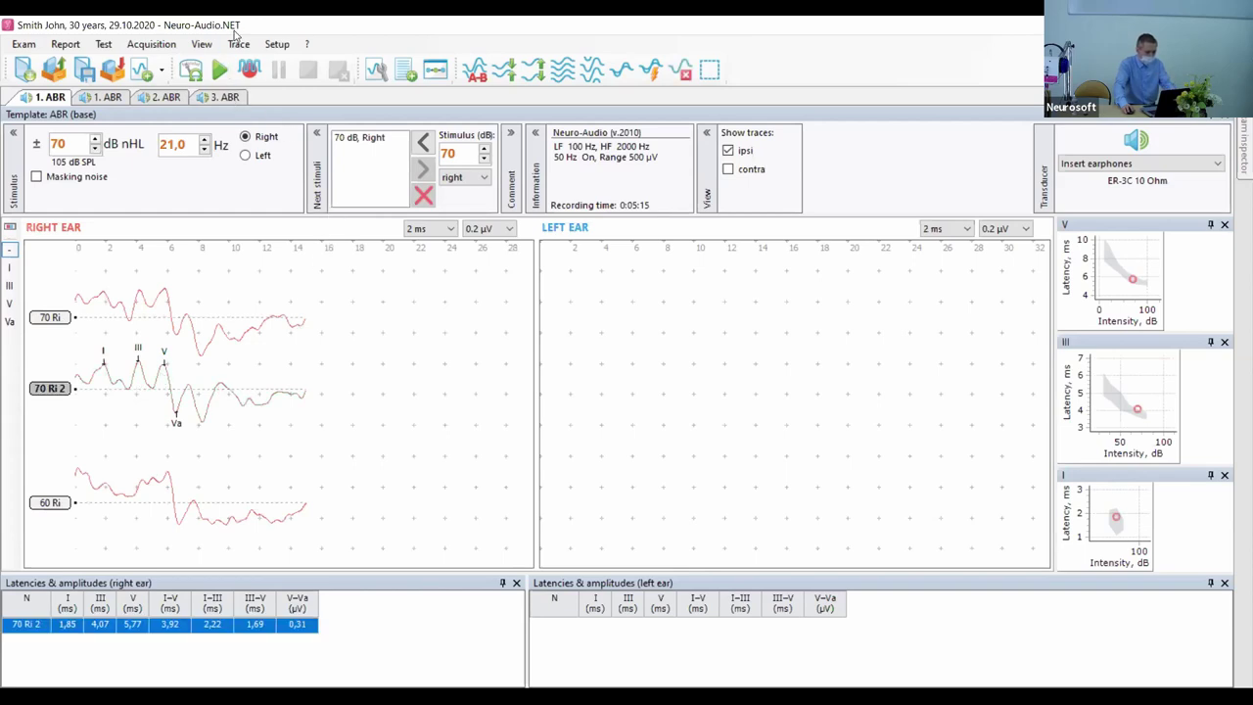
pyautogui.click(238, 44)
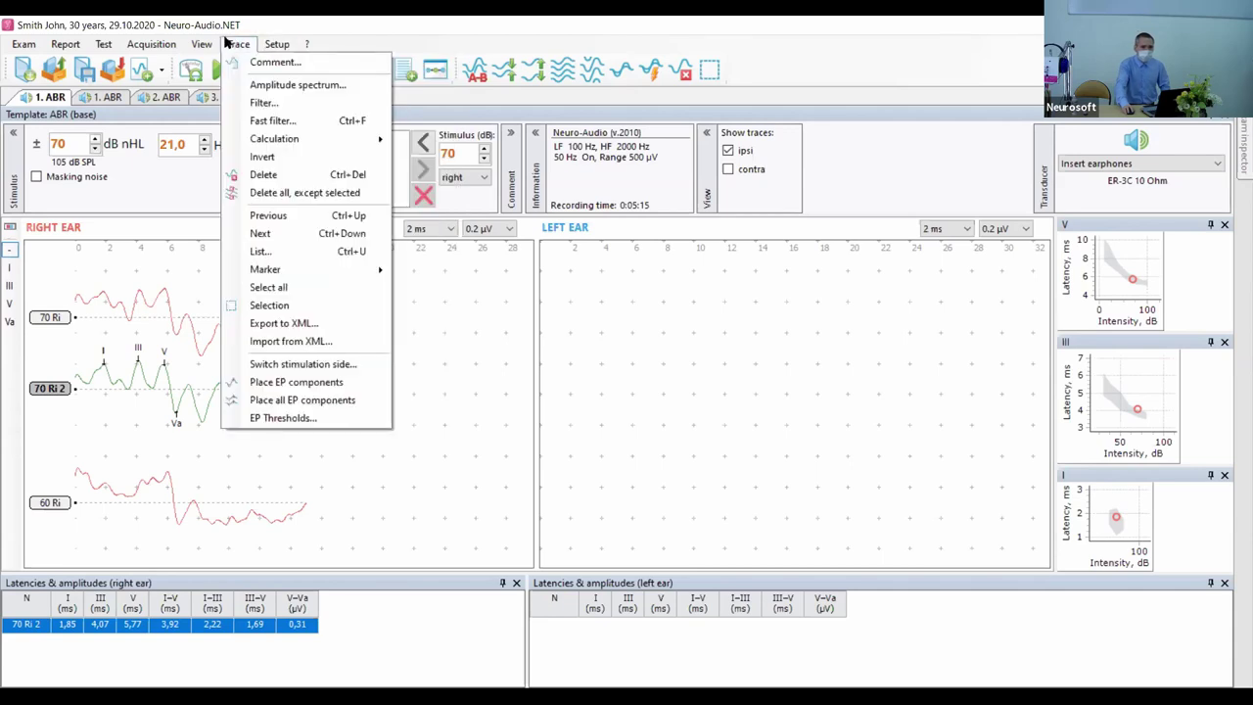
pyautogui.click(263, 102)
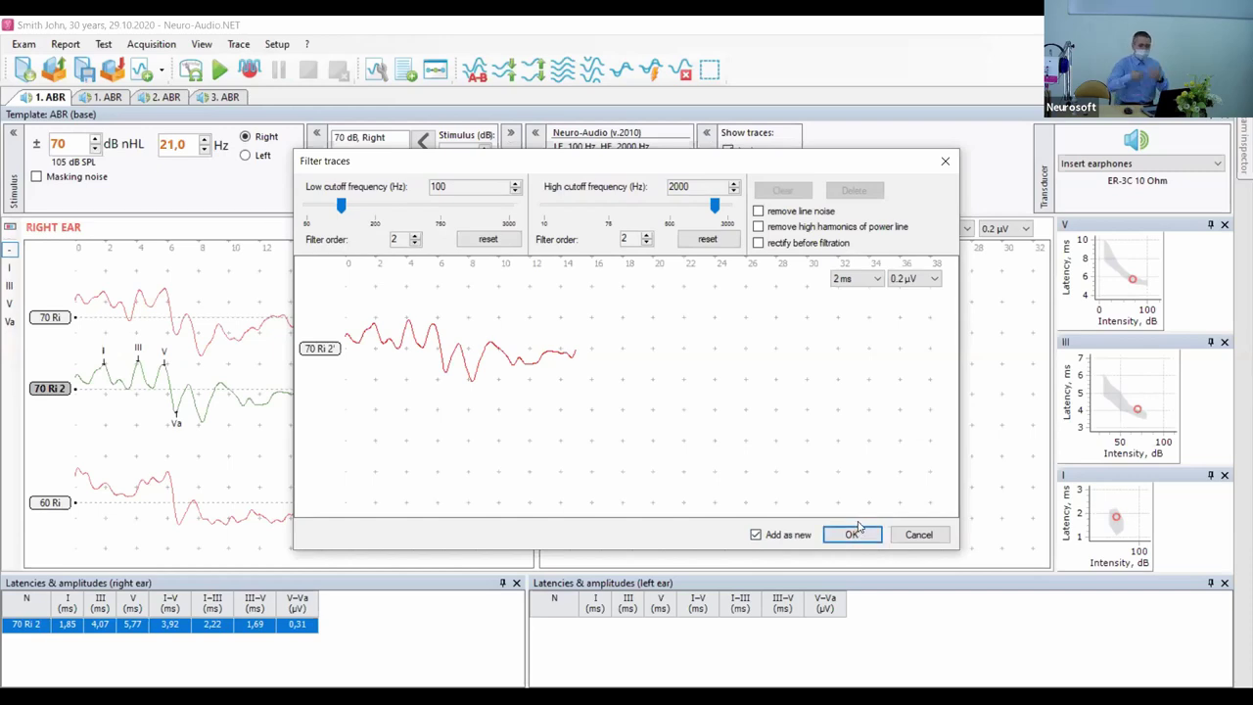
pyautogui.click(945, 161)
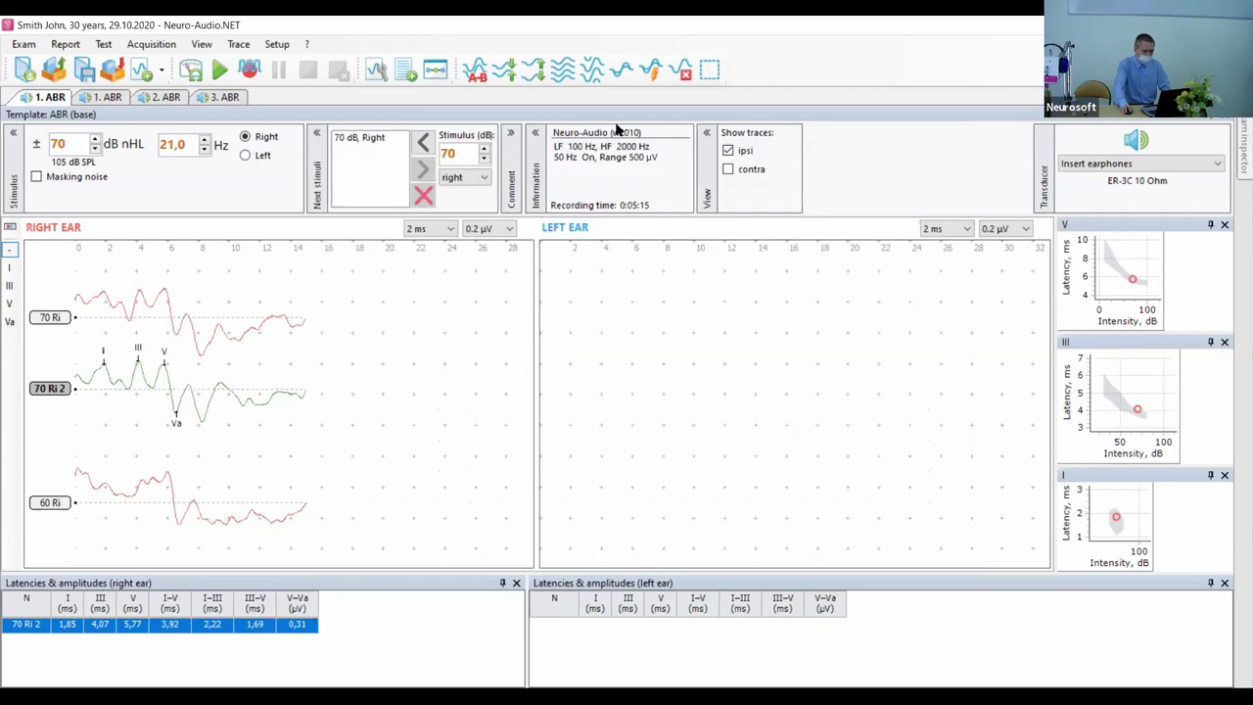
# Review the Sum, Average and Difference calculation options available for the selected 70 dB trace.
pyautogui.click(266, 45)
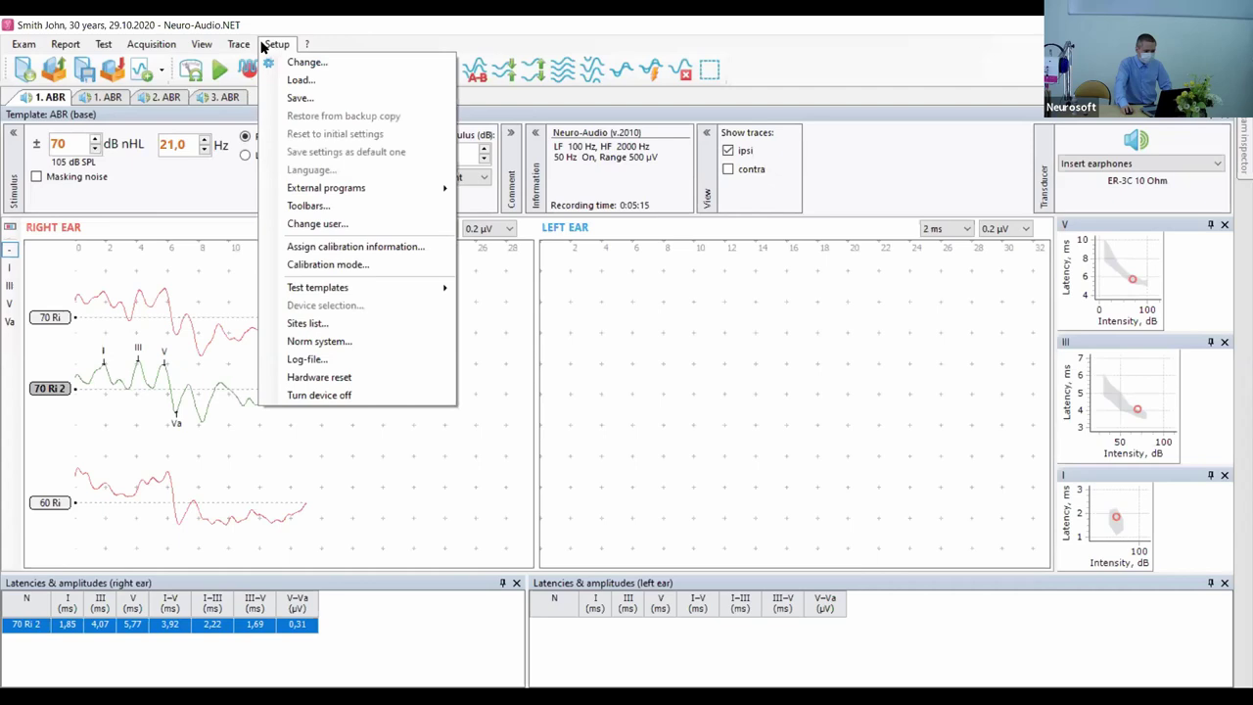
pyautogui.moveTo(239, 46)
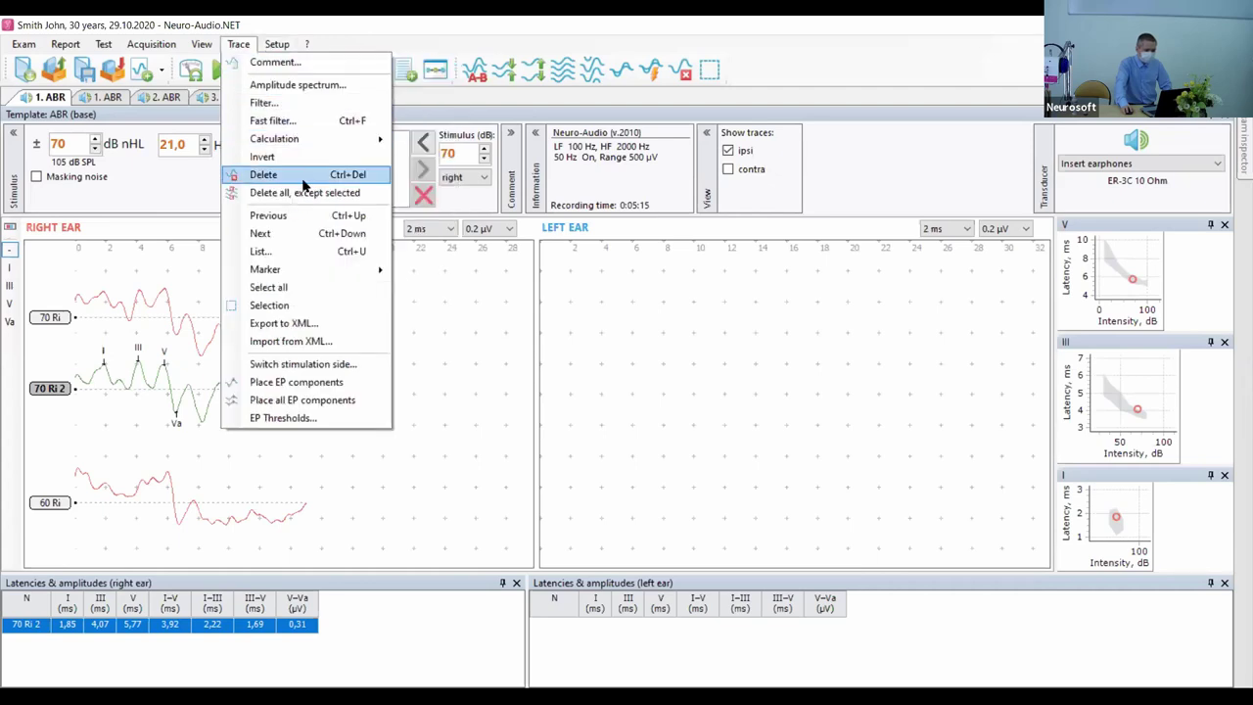
pyautogui.moveTo(321, 142)
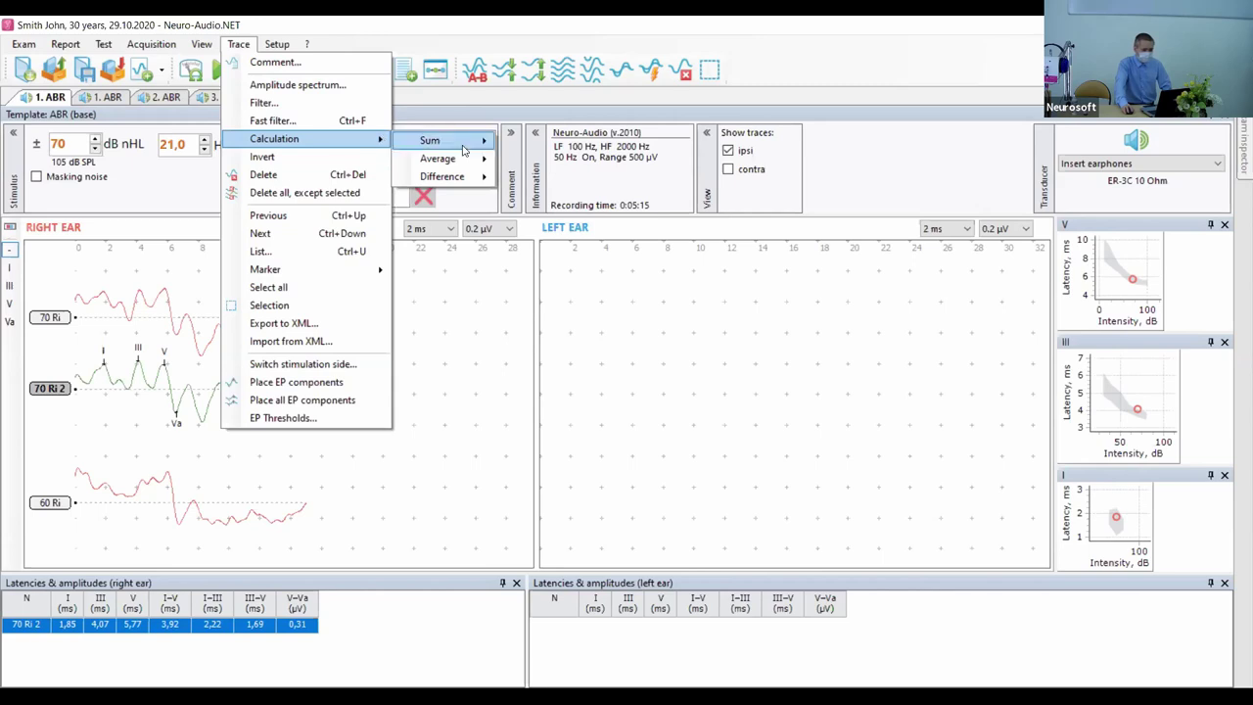
pyautogui.moveTo(466, 163)
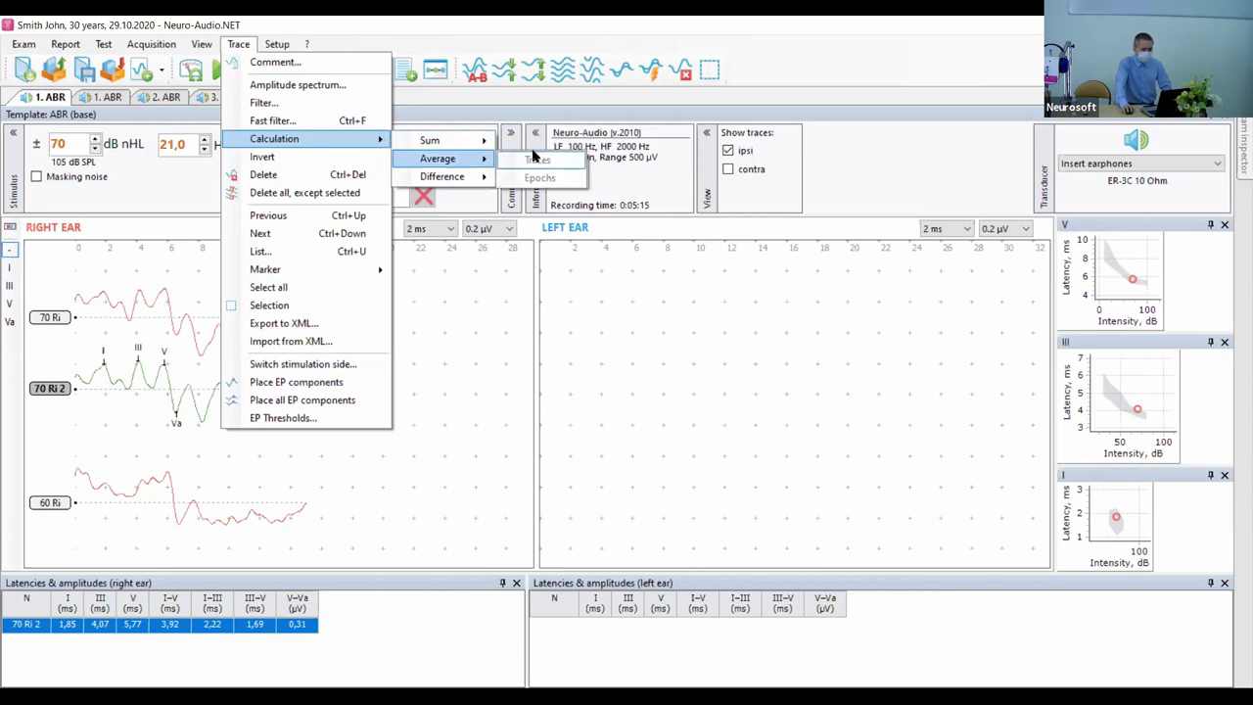
pyautogui.click(358, 383)
# Average the epochs of both 70 dB right-ear traces and position the resulting trace below them.
pyautogui.moveTo(49, 317); pyautogui.dragTo(49, 296)
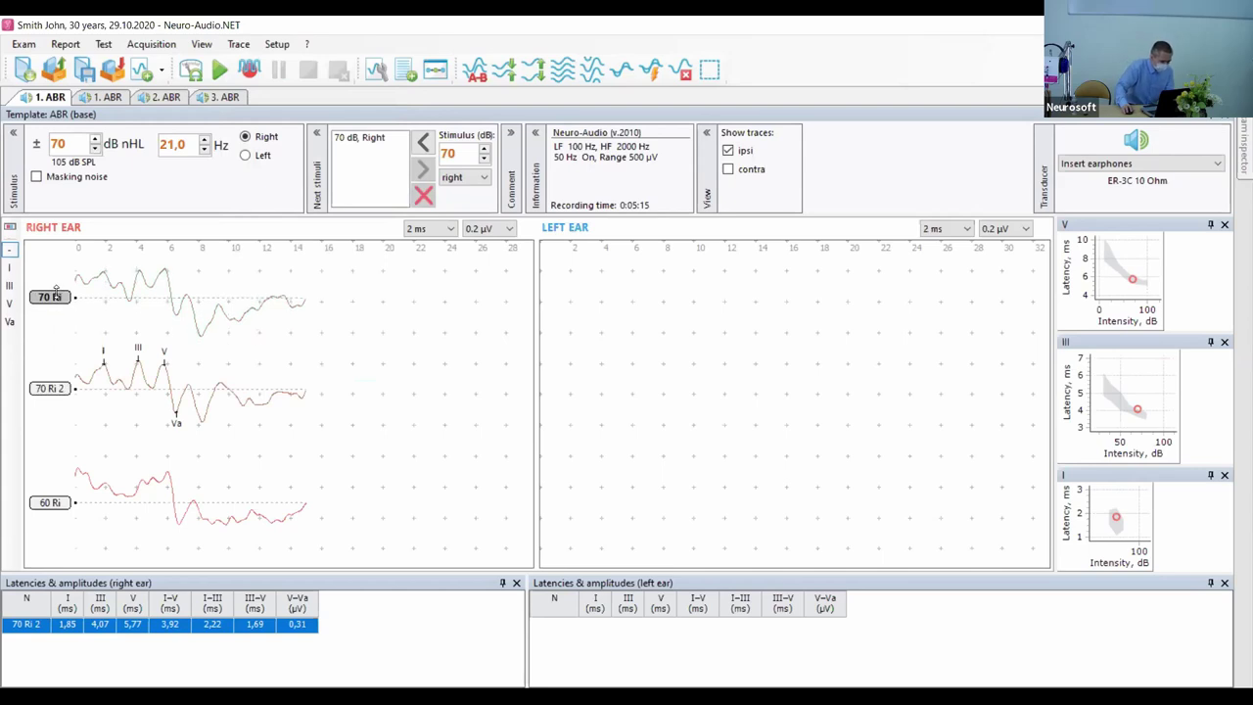
pyautogui.click(47, 387)
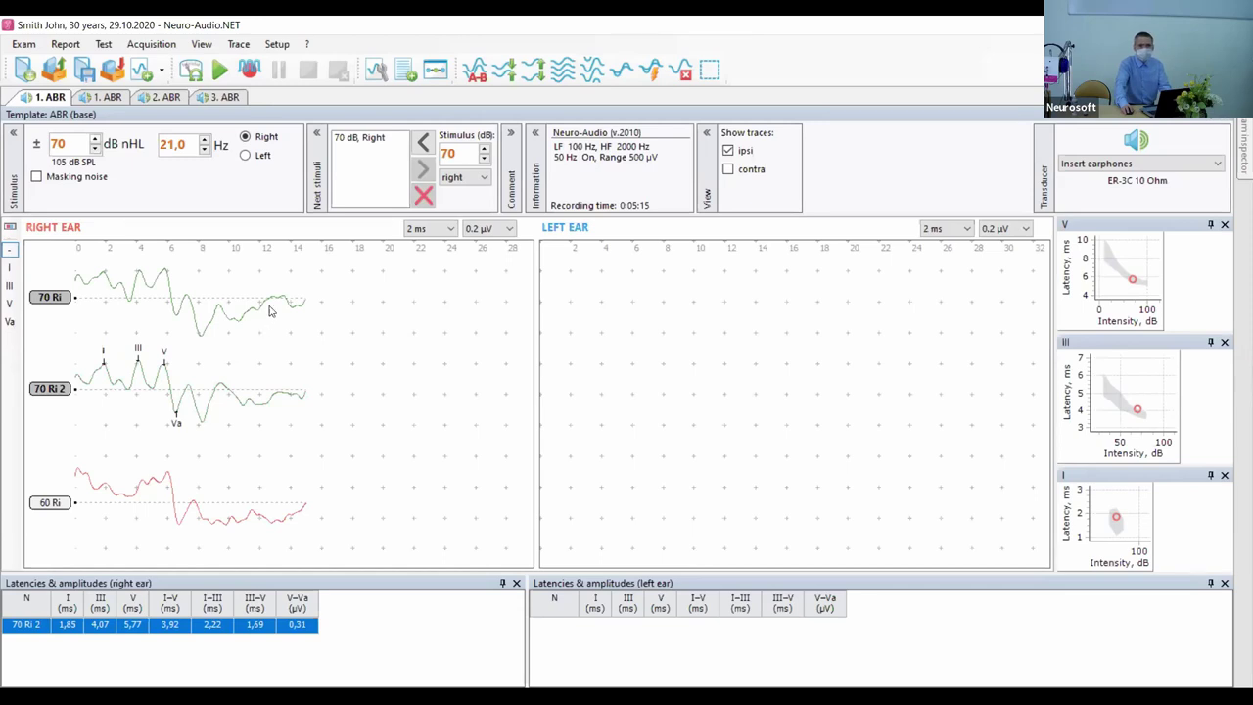
pyautogui.click(244, 45)
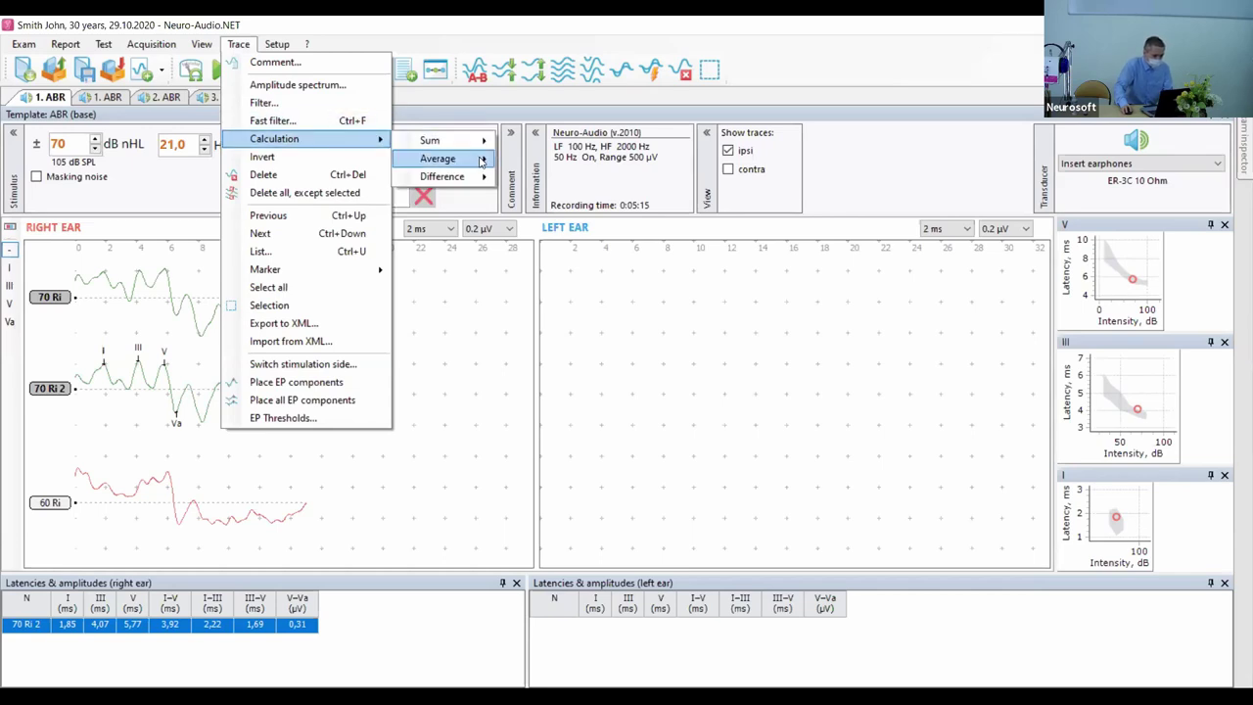
pyautogui.moveTo(481, 162)
pyautogui.click(529, 179)
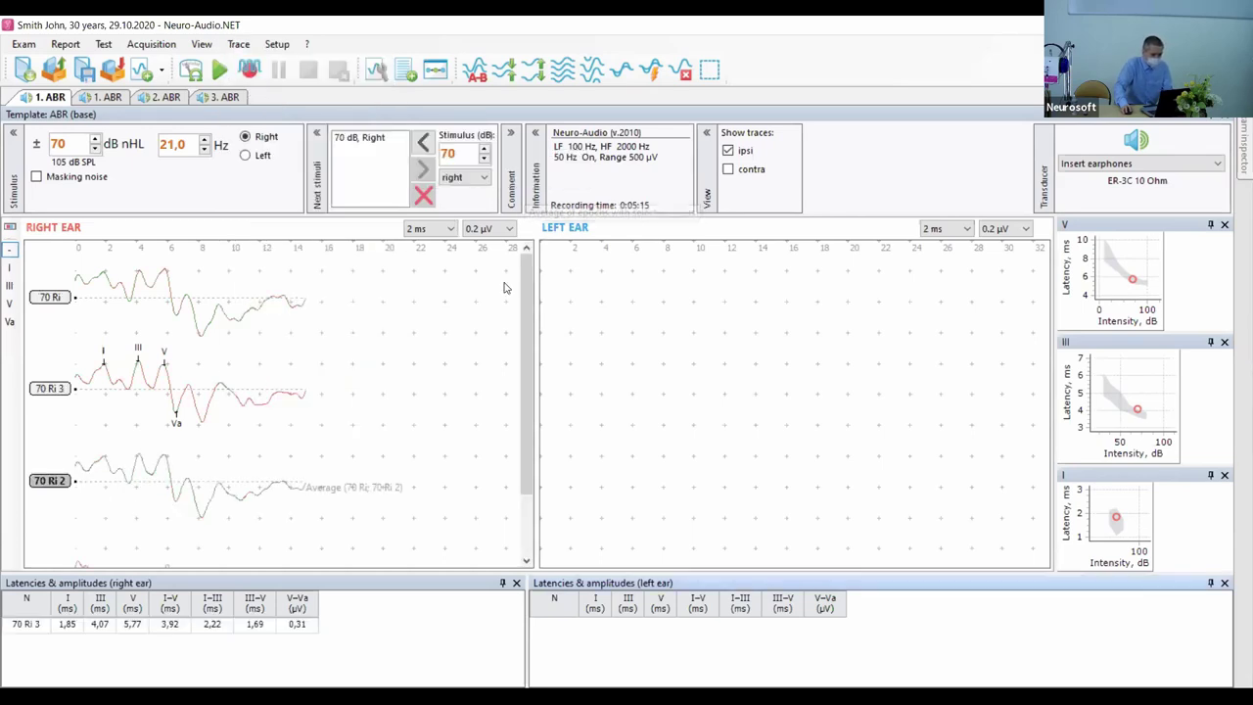
pyautogui.moveTo(62, 478); pyautogui.dragTo(61, 484)
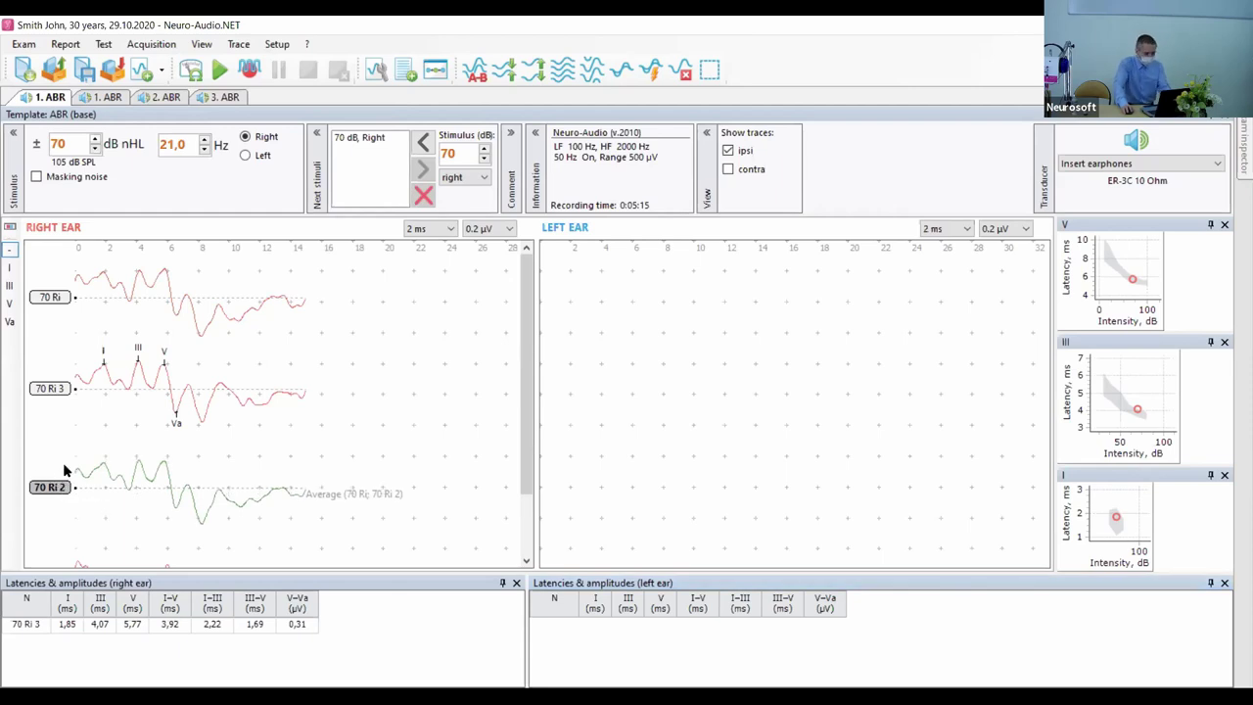
pyautogui.click(62, 488)
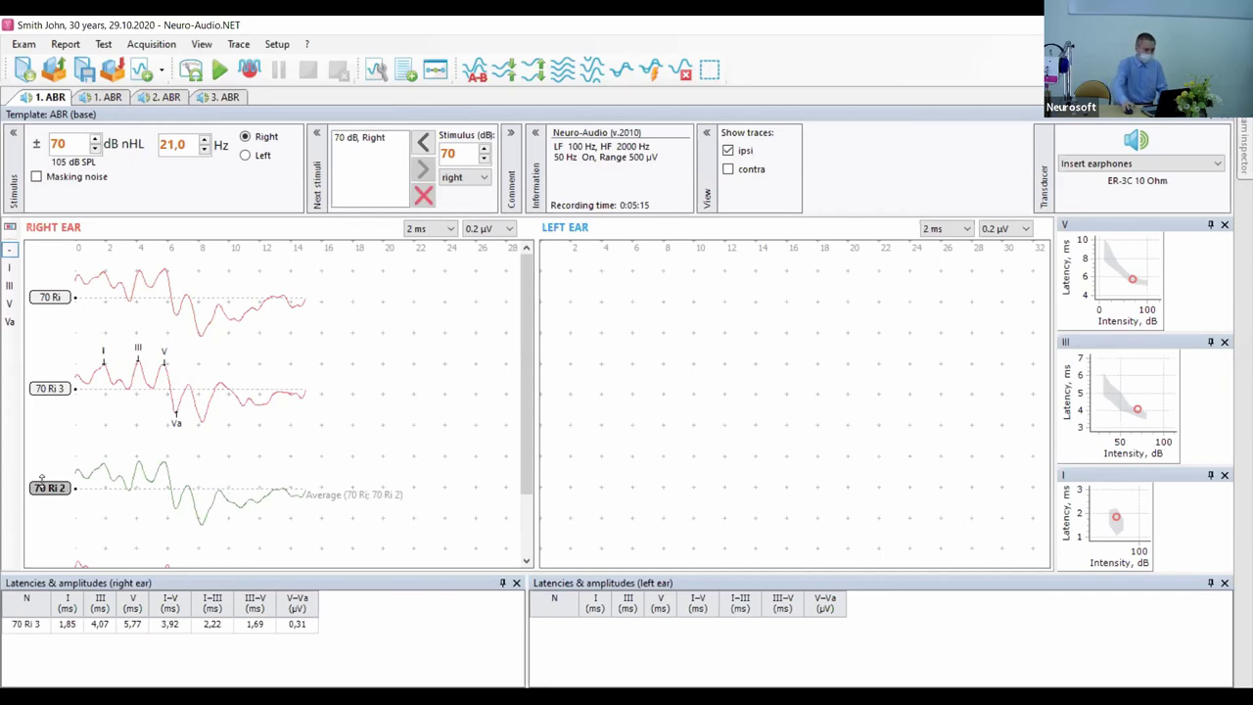
# Run a short right-ear acquisition at 70 dB nHL to examine the Fsp and RNL indicators, and stop it.
pyautogui.click(252, 82)
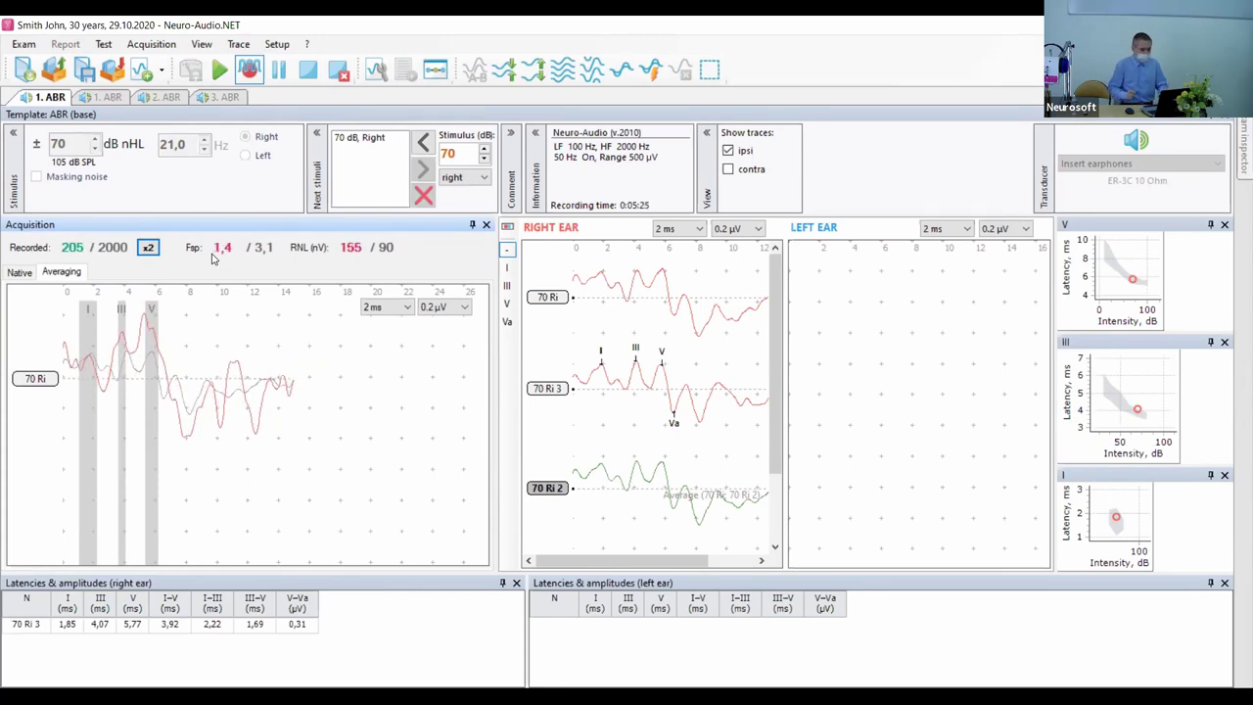
pyautogui.press('Escape')
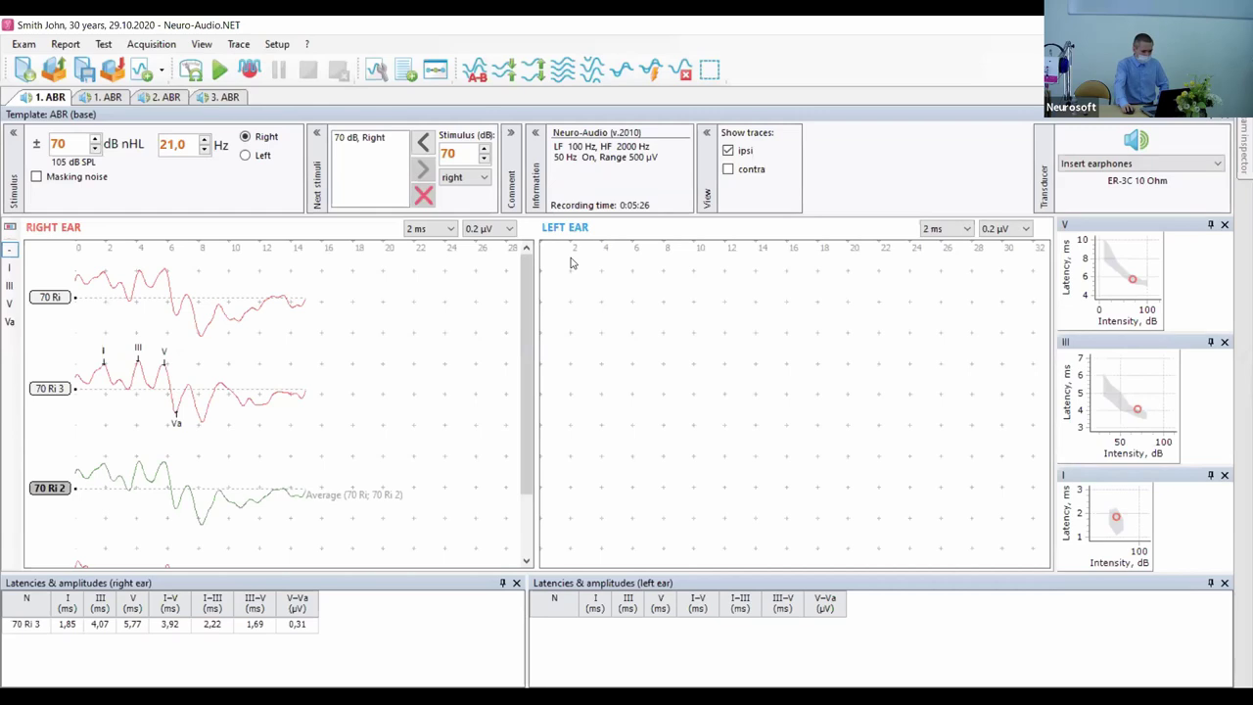
pyautogui.moveTo(529, 309); pyautogui.dragTo(524, 378)
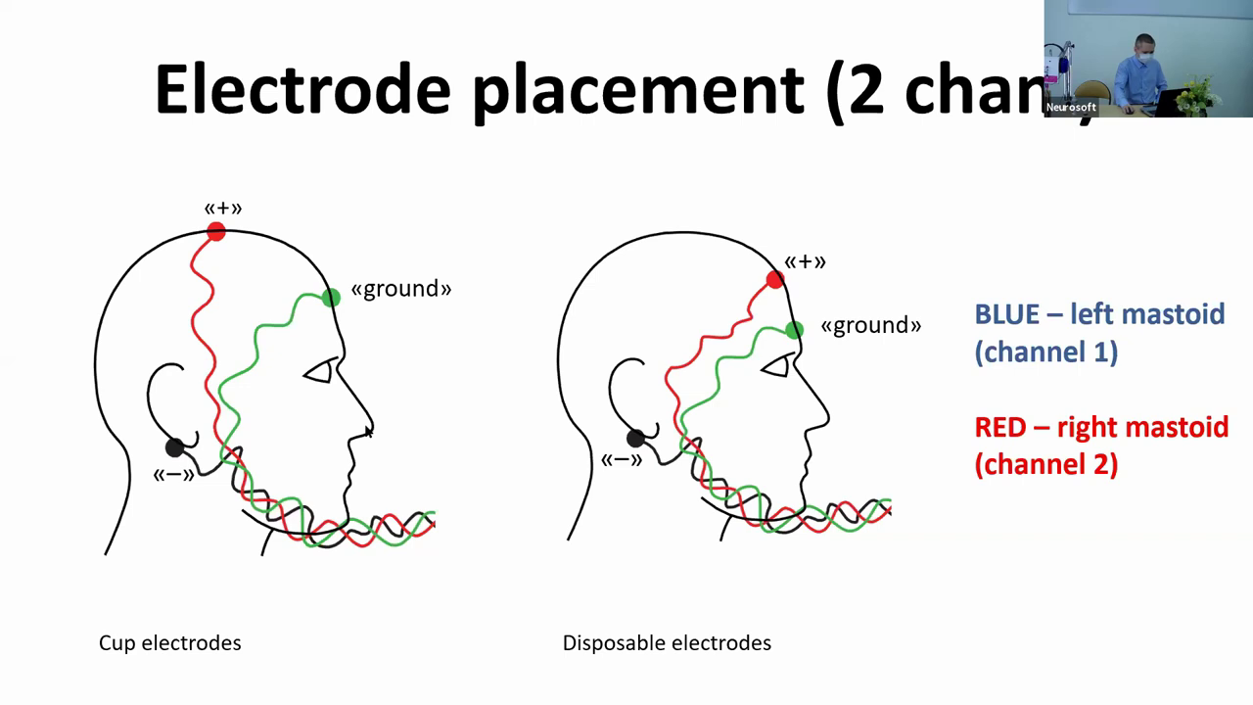
pyautogui.click(633, 365)
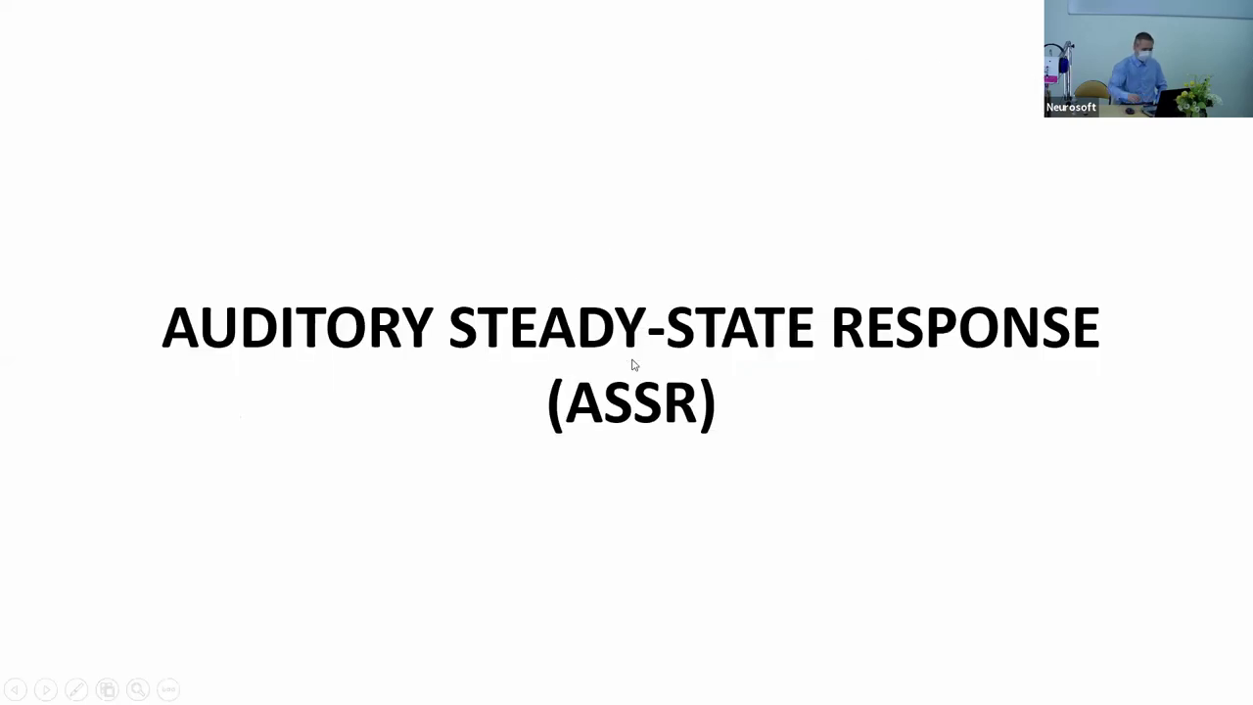
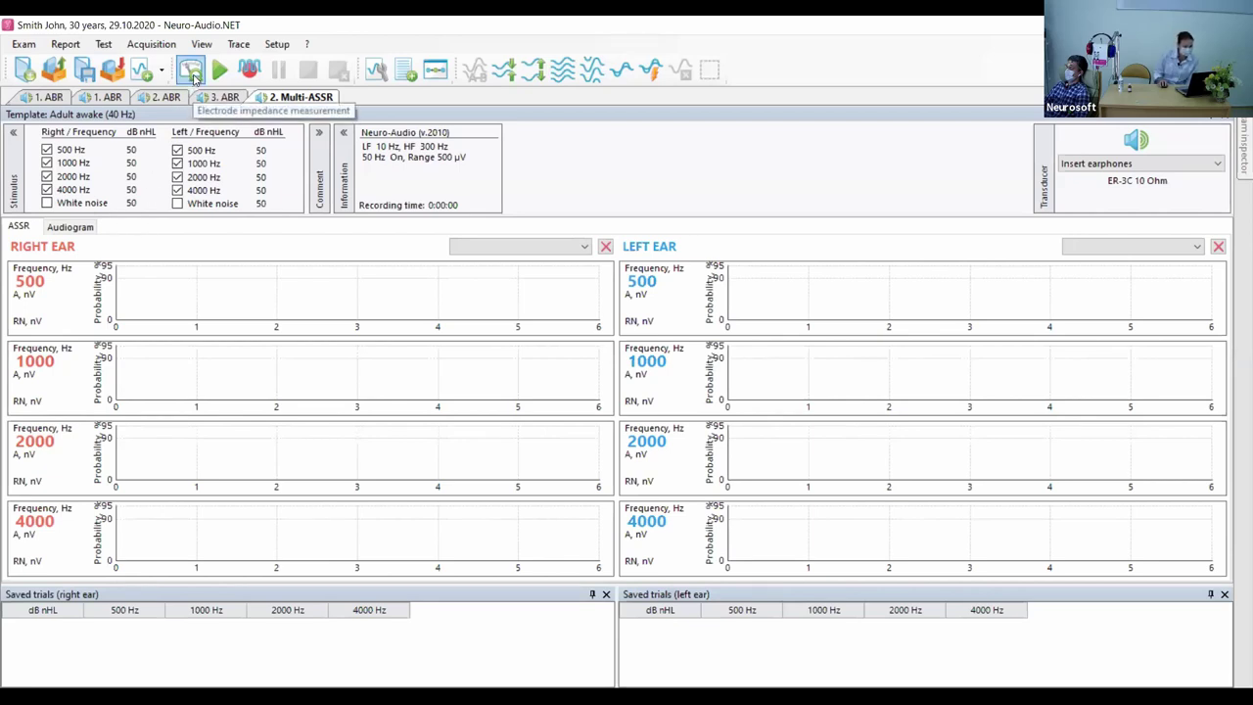
# Check the electrode impedances and monitor the incoming signal for the Multi-ASSR test.
pyautogui.click(191, 70)
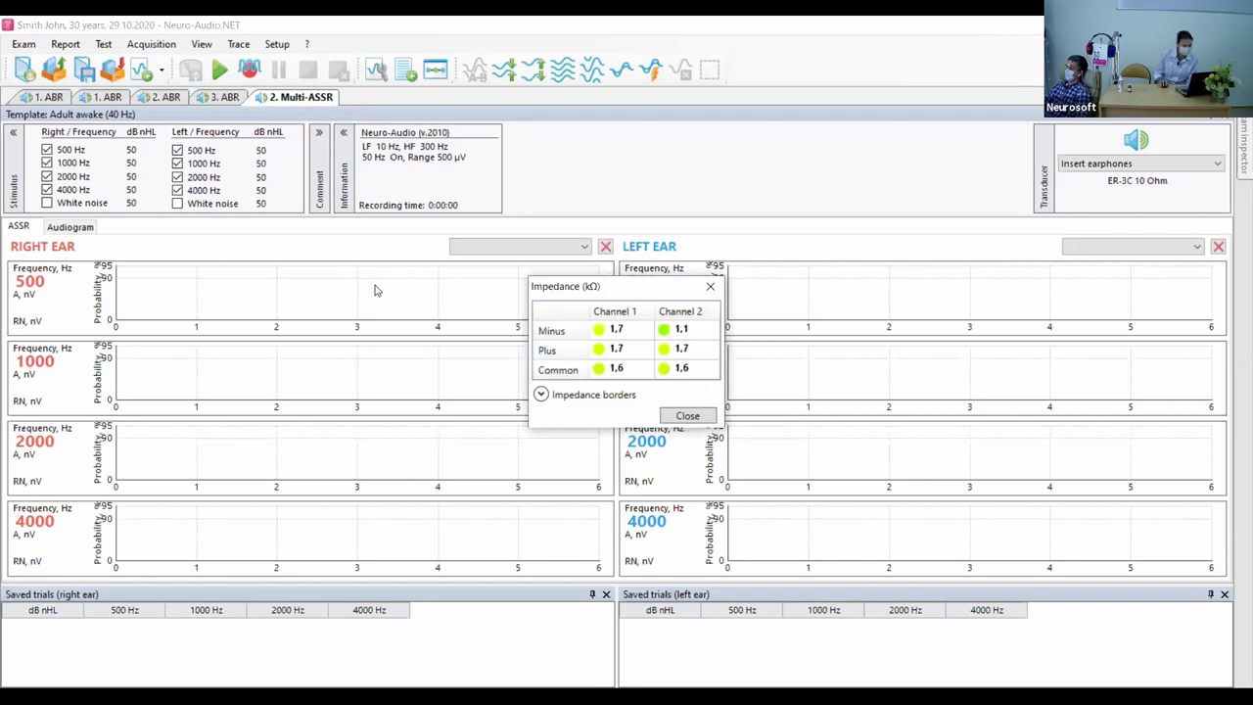
pyautogui.click(687, 417)
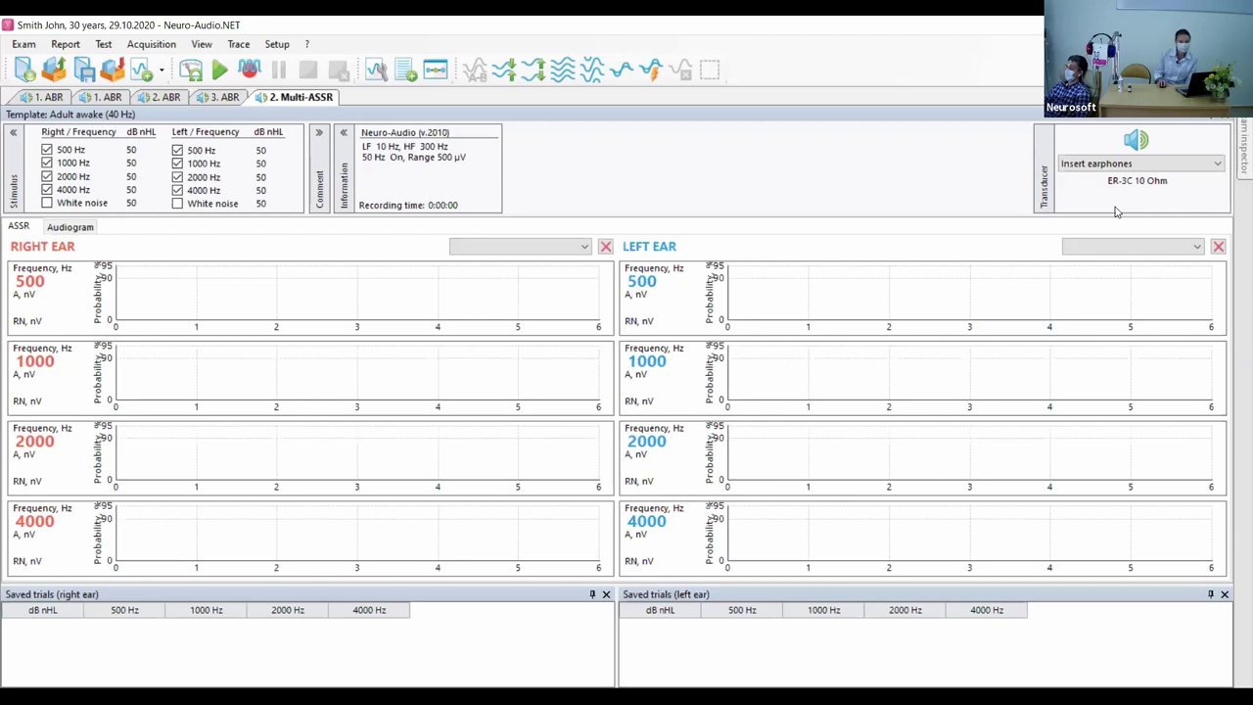
pyautogui.click(219, 70)
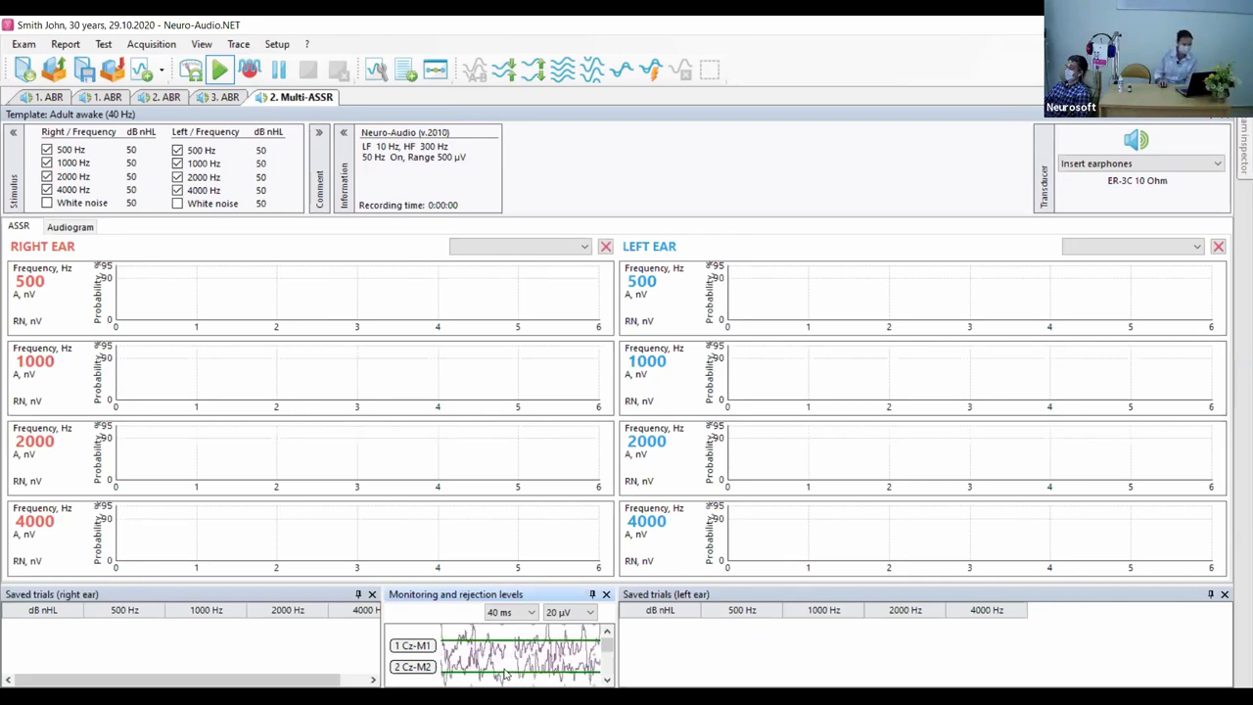
pyautogui.click(606, 594)
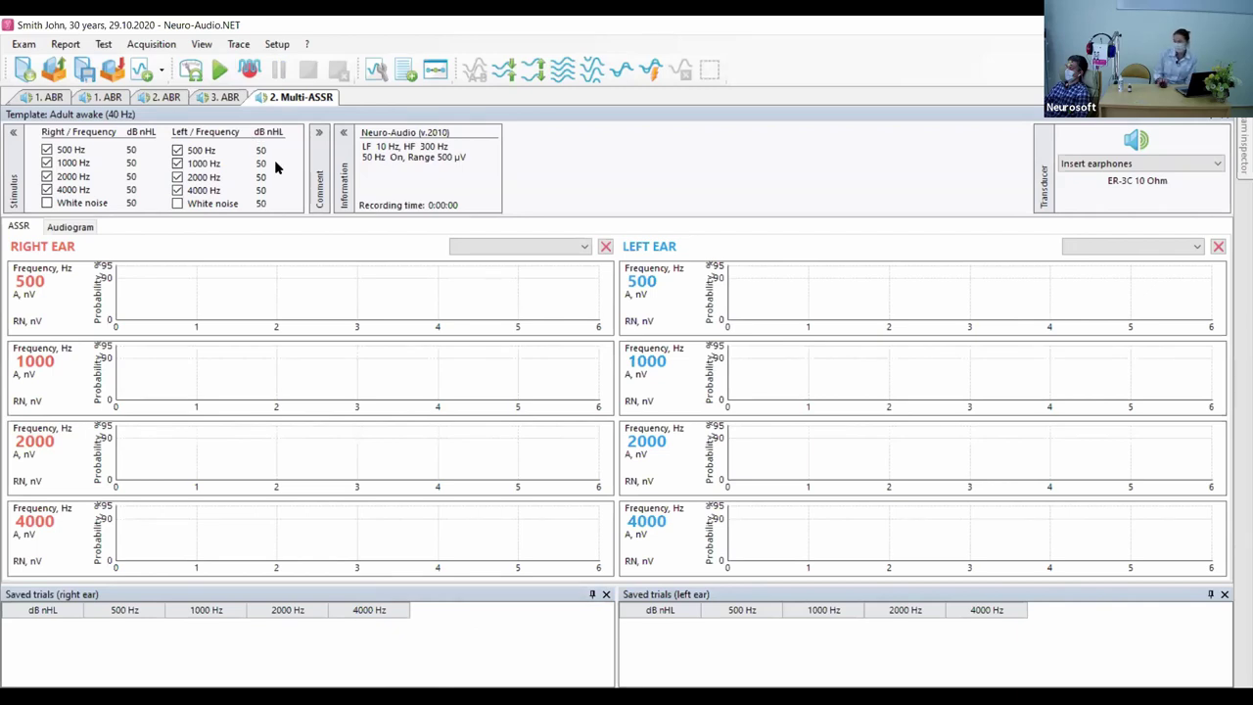
# Start the Multi-ASSR acquisition for both ears at 500, 1000, 2000 and 4000 Hz, beginning at 50 dB nHL.
pyautogui.click(250, 70)
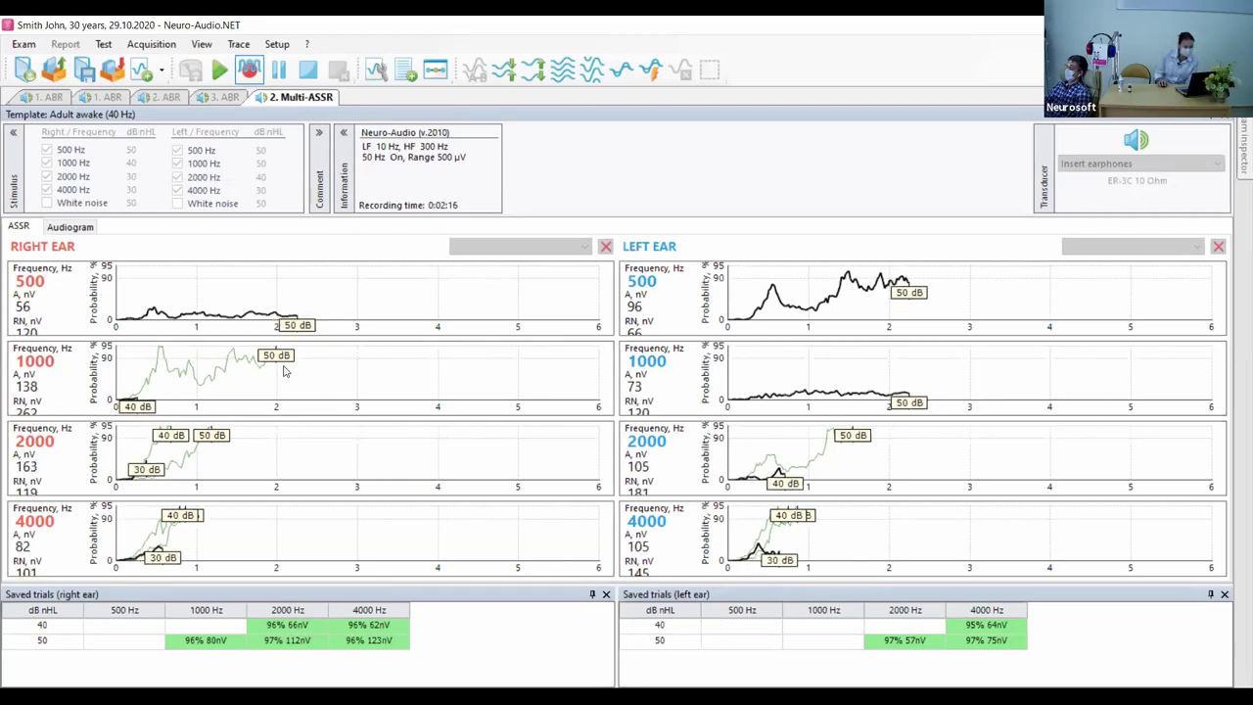
# Check the estimated audiogram during the recording, and raise the left ear's 500 Hz and 1000 Hz stimuli to 55 dB HL.
pyautogui.click(86, 229)
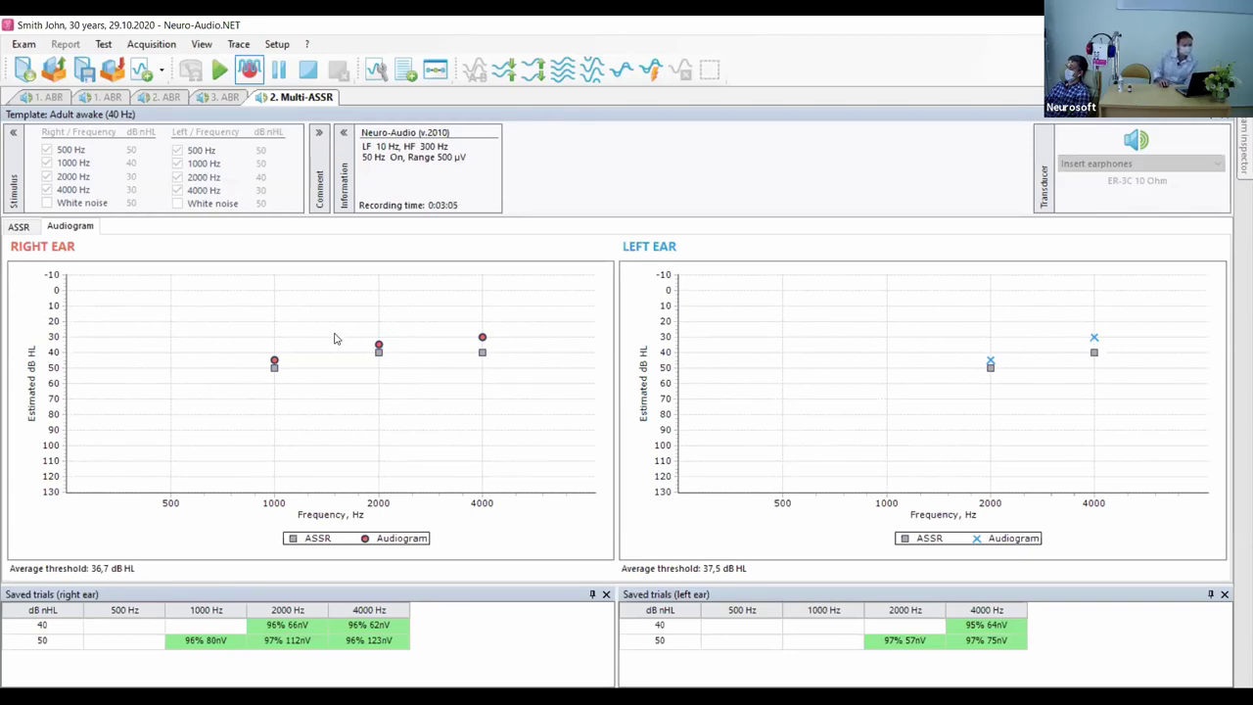
pyautogui.click(19, 229)
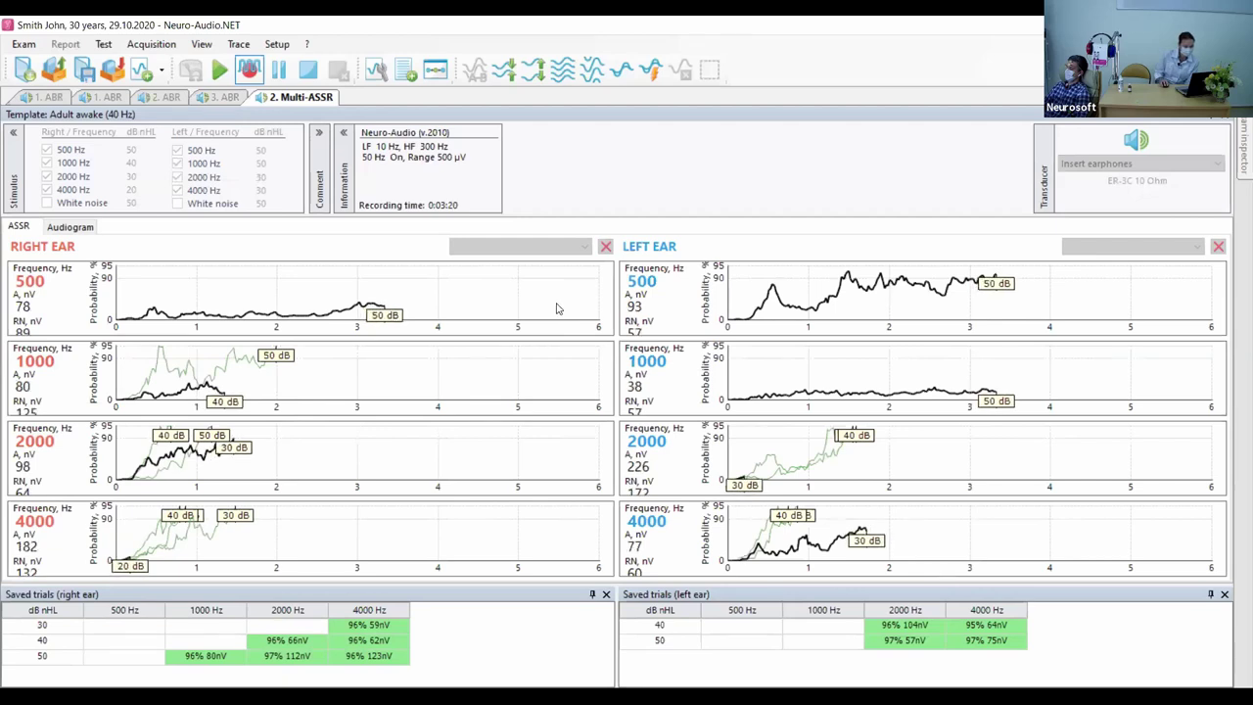
pyautogui.rightClick(1063, 290)
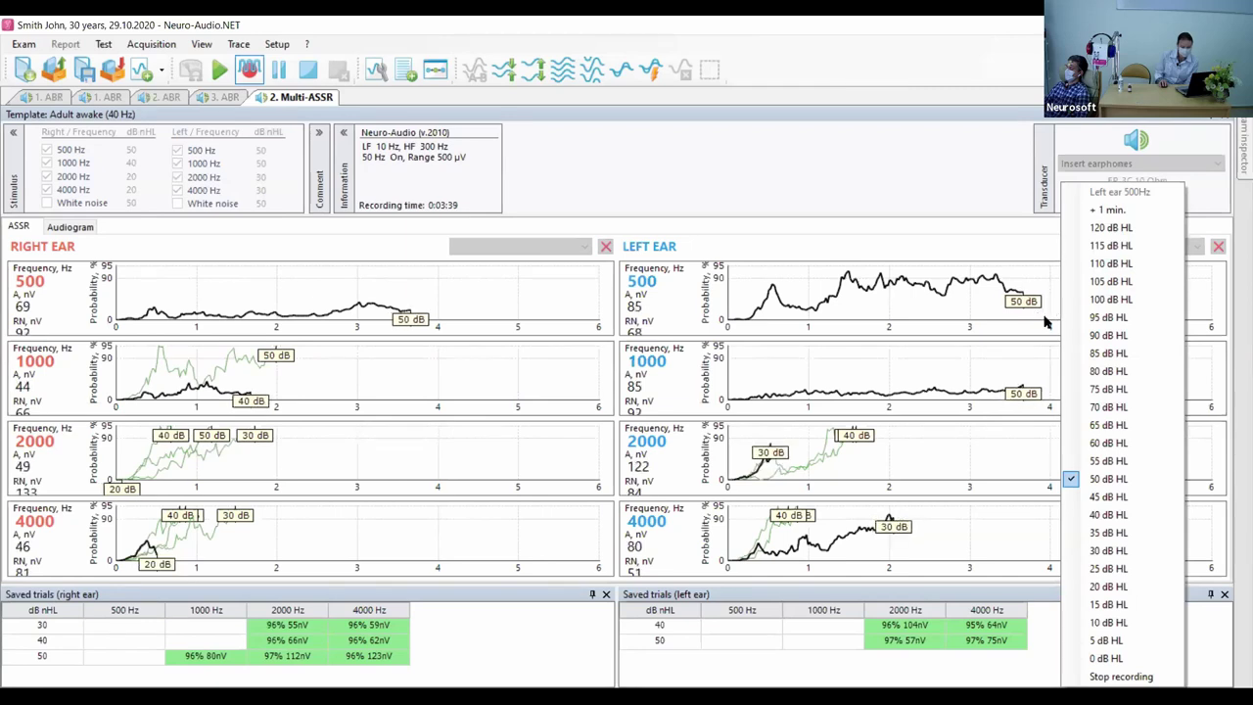
pyautogui.click(1123, 462)
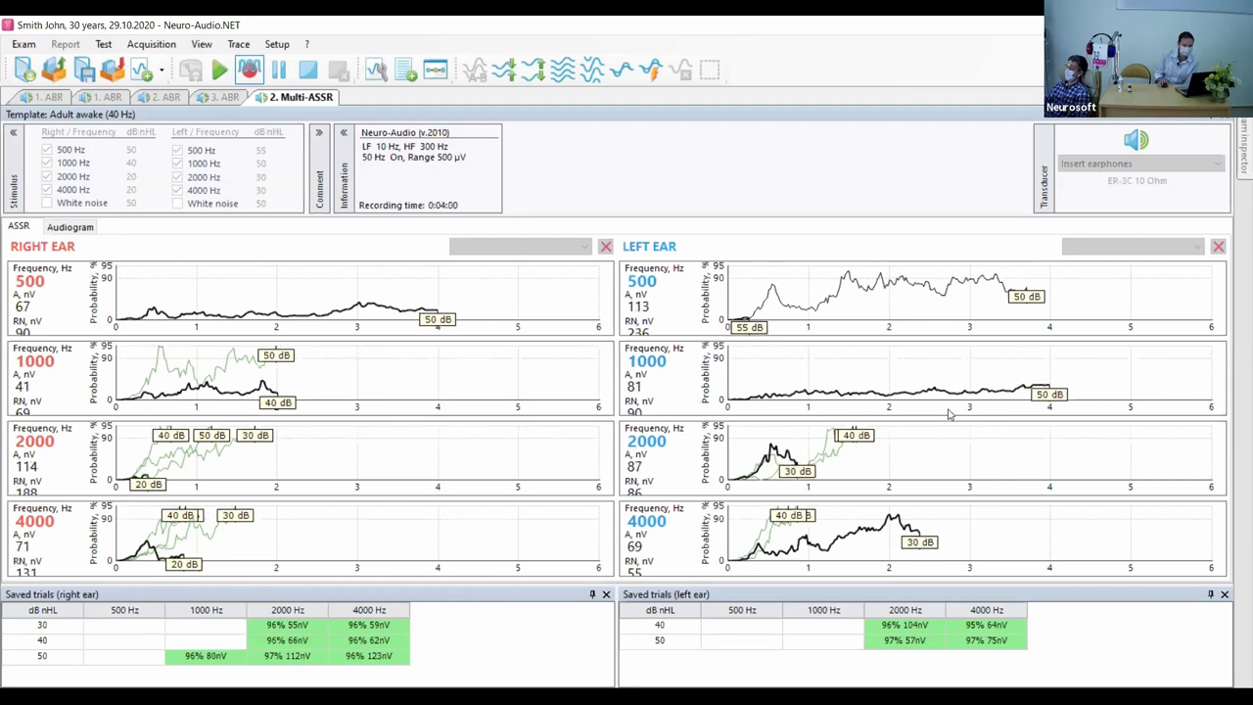
pyautogui.rightClick(960, 370)
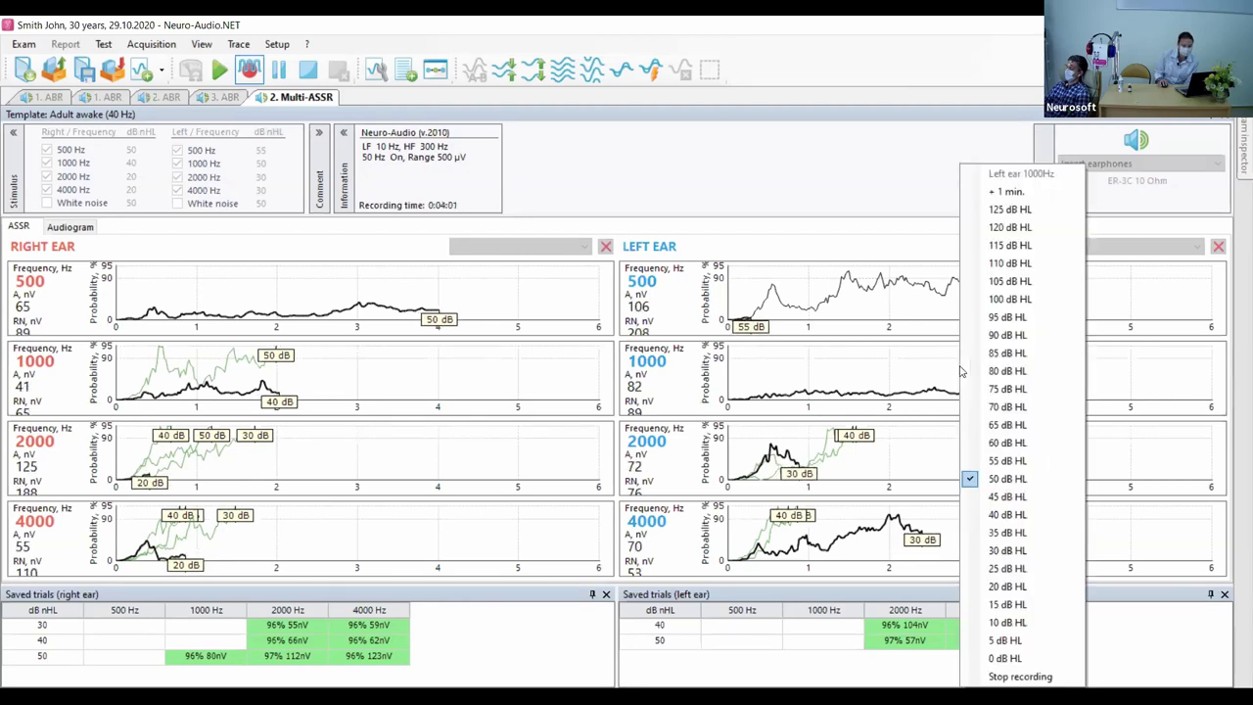
pyautogui.click(1008, 460)
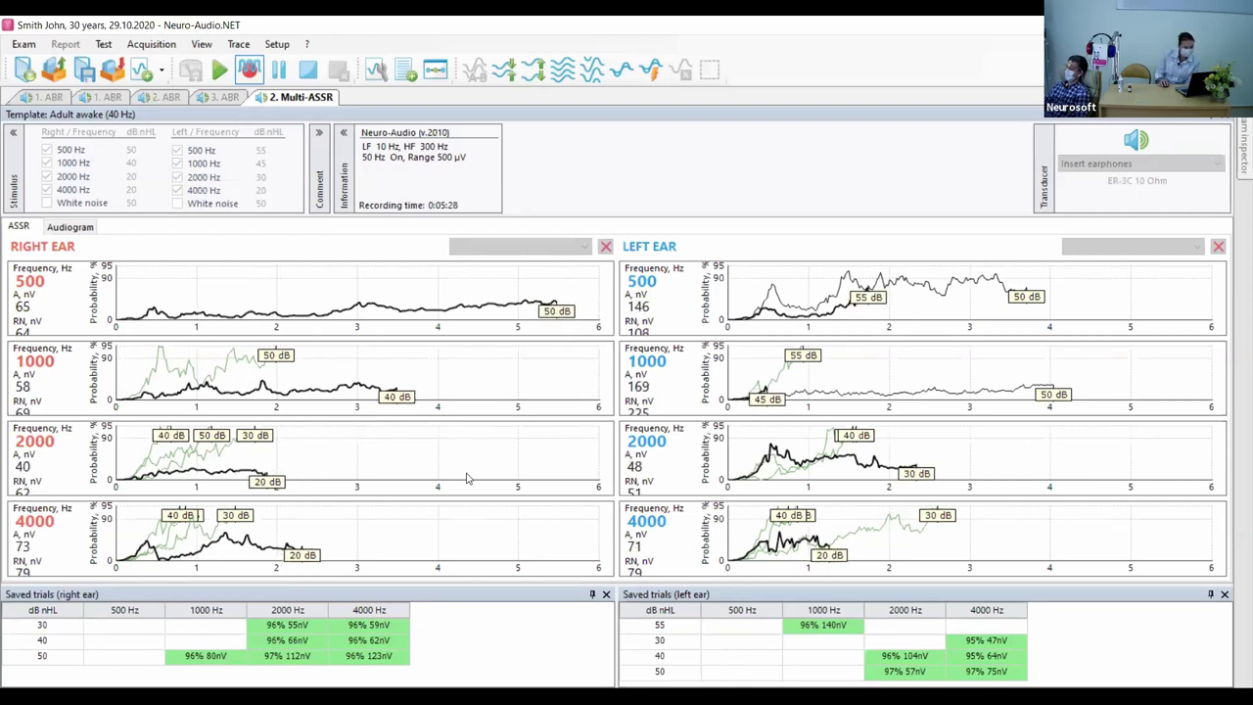
# Check the estimated audiogram of both ears again, and stop the Multi-ASSR acquisition, saving its results.
pyautogui.click(86, 229)
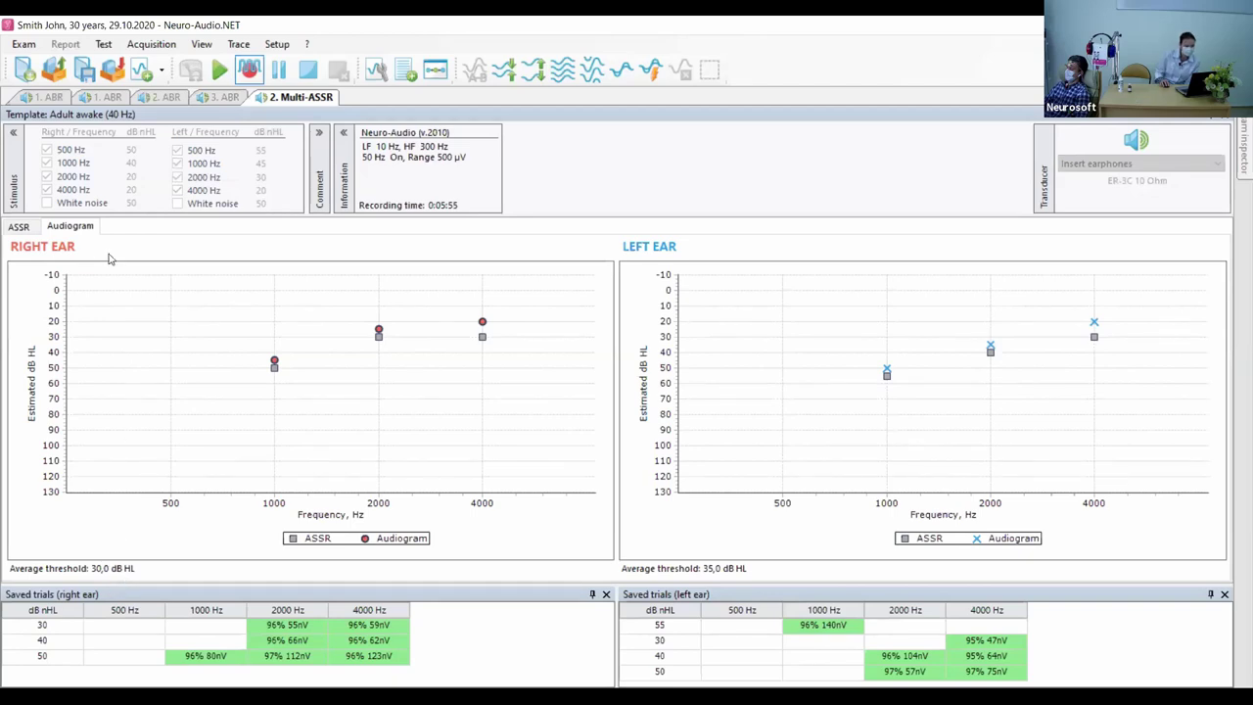
pyautogui.click(33, 231)
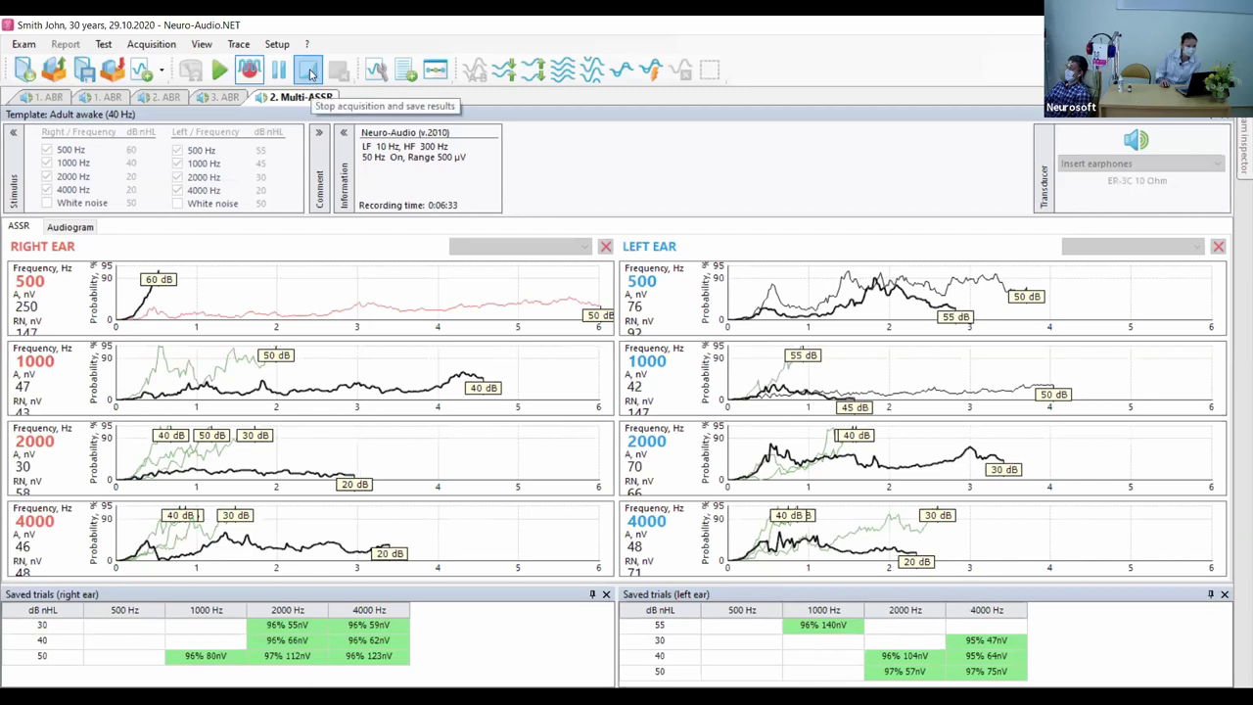
pyautogui.click(310, 73)
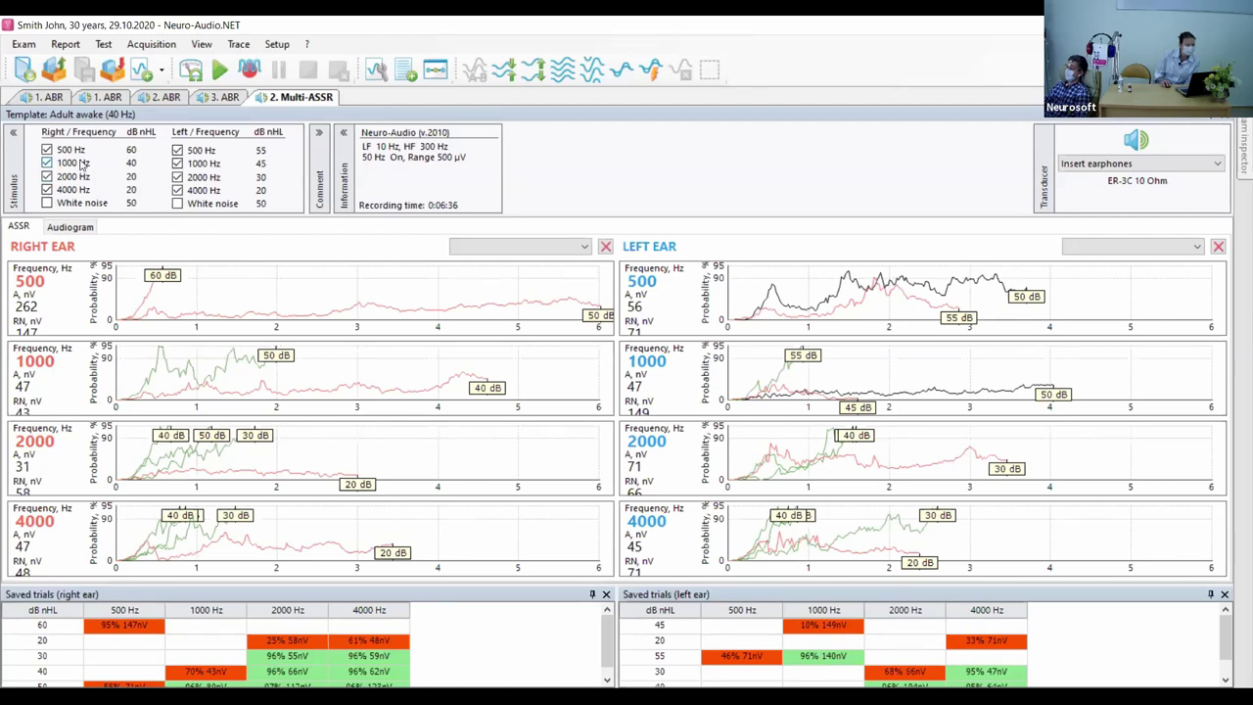
# In the first ABR test, superimpose the 70 dB right-ear traces, including the marked 70 Ri 3, on one baseline above the 60 dB trace.
pyautogui.click(54, 98)
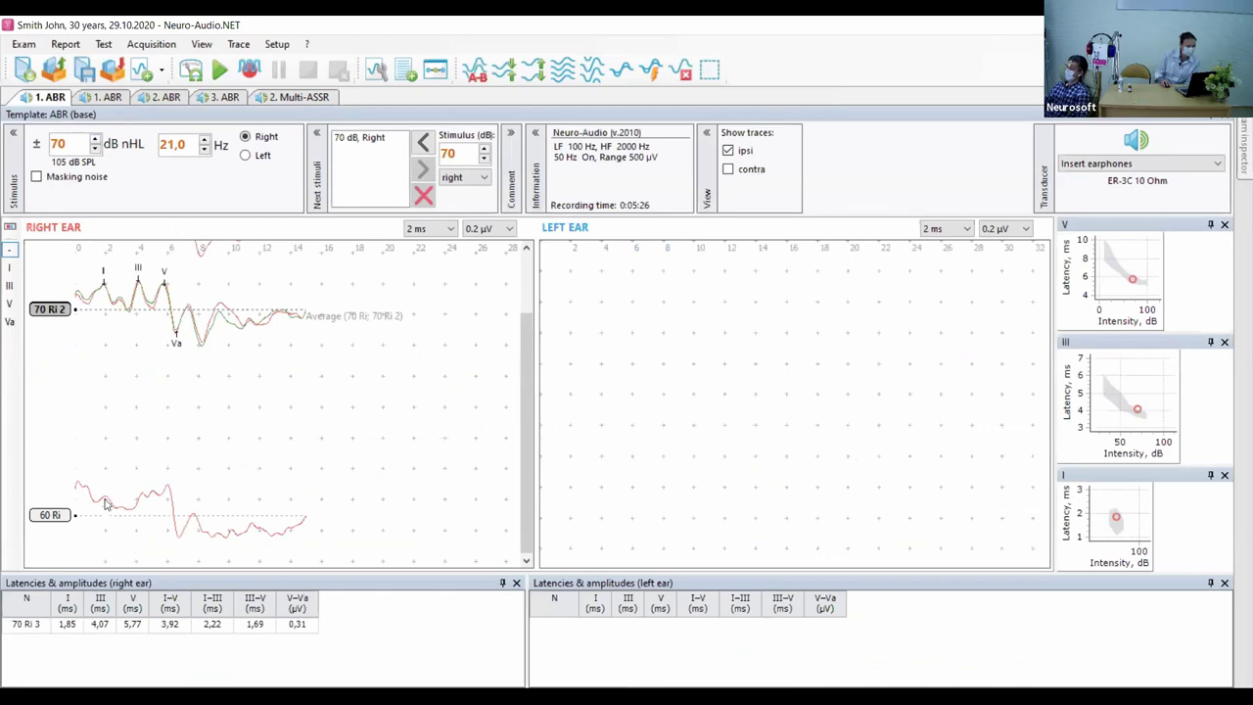
pyautogui.moveTo(49, 310)
pyautogui.mouseDown()
pyautogui.moveTo(49, 389)
pyautogui.moveTo(50, 296)
pyautogui.moveTo(75, 297)
pyautogui.mouseUp()
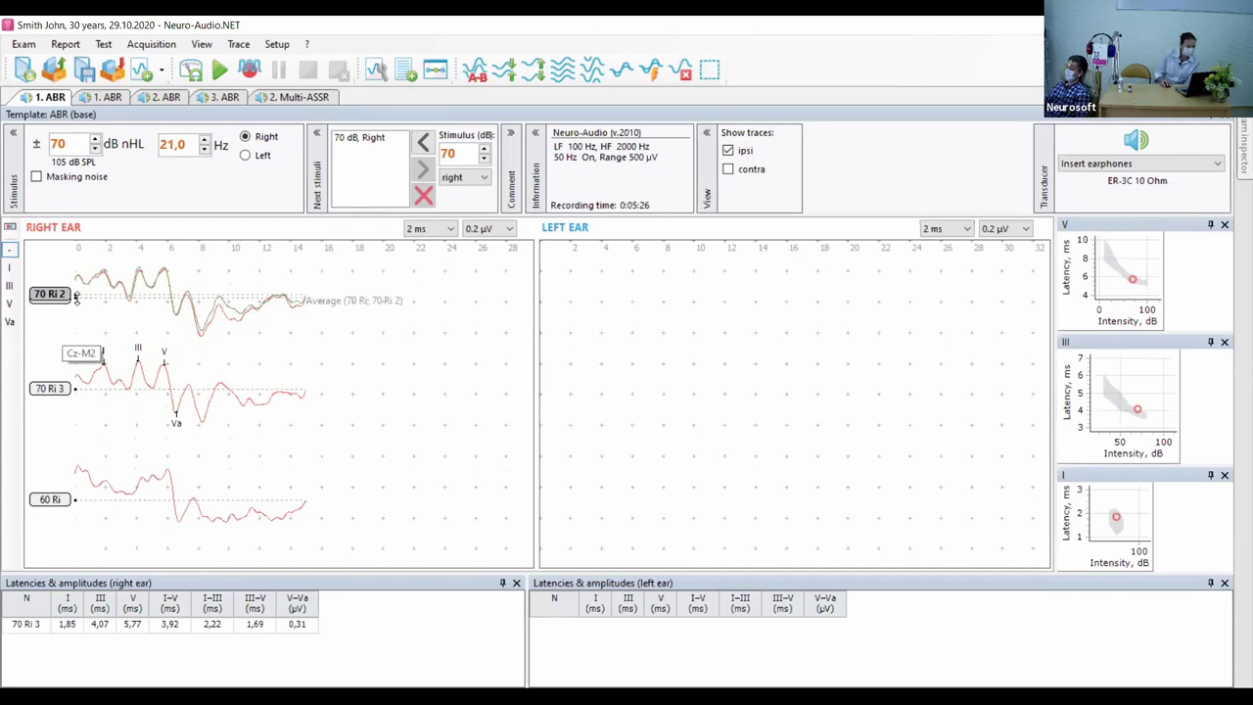
pyautogui.moveTo(61, 388); pyautogui.dragTo(58, 294)
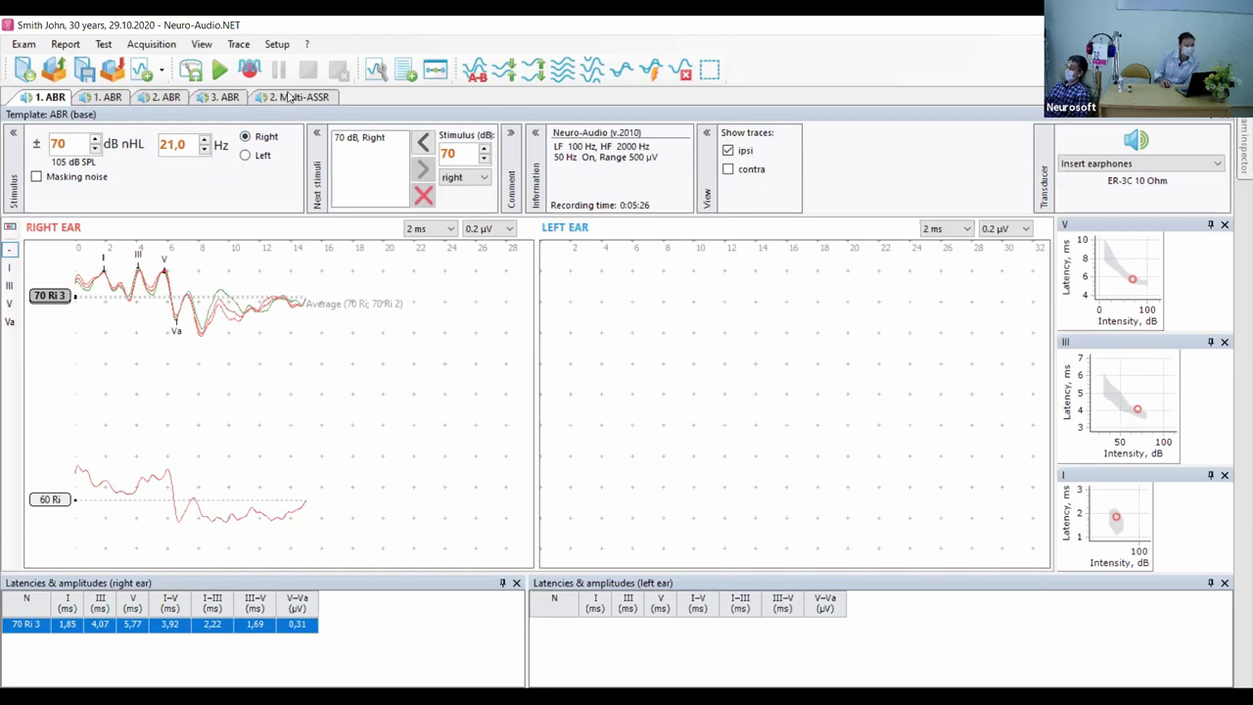
# Generate an exam report from the Full B/W template.
pyautogui.click(71, 44)
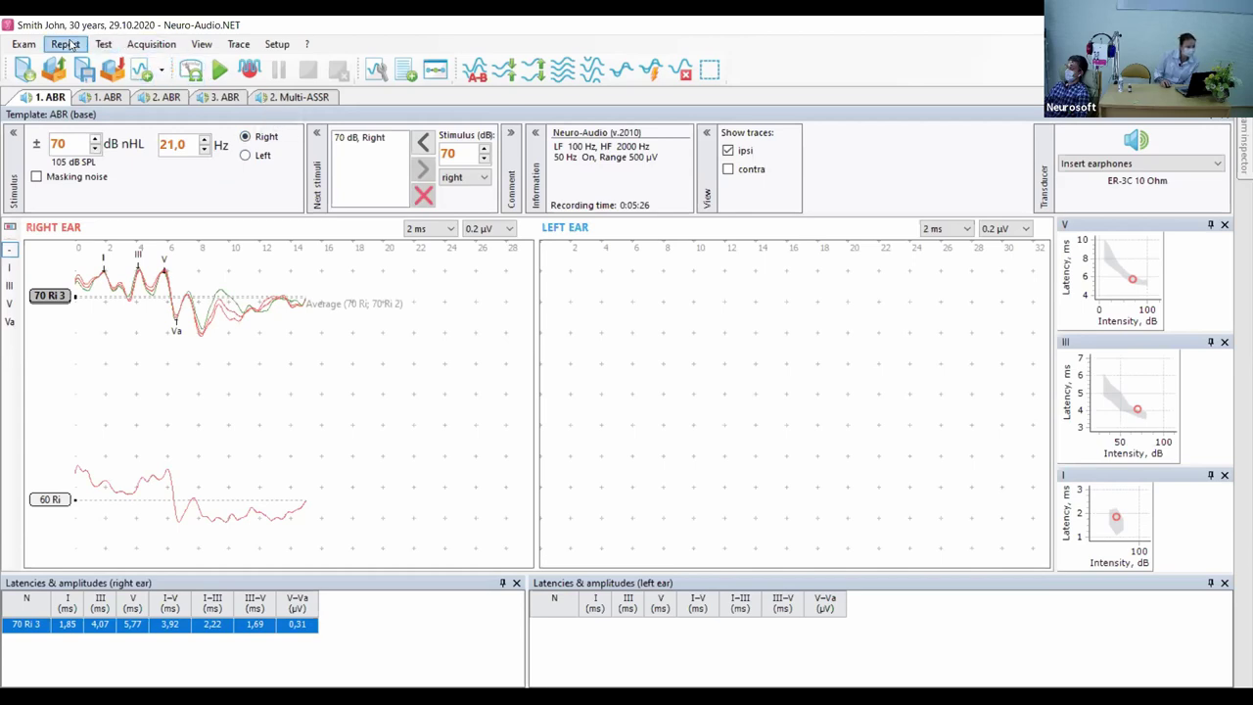
pyautogui.moveTo(105, 122)
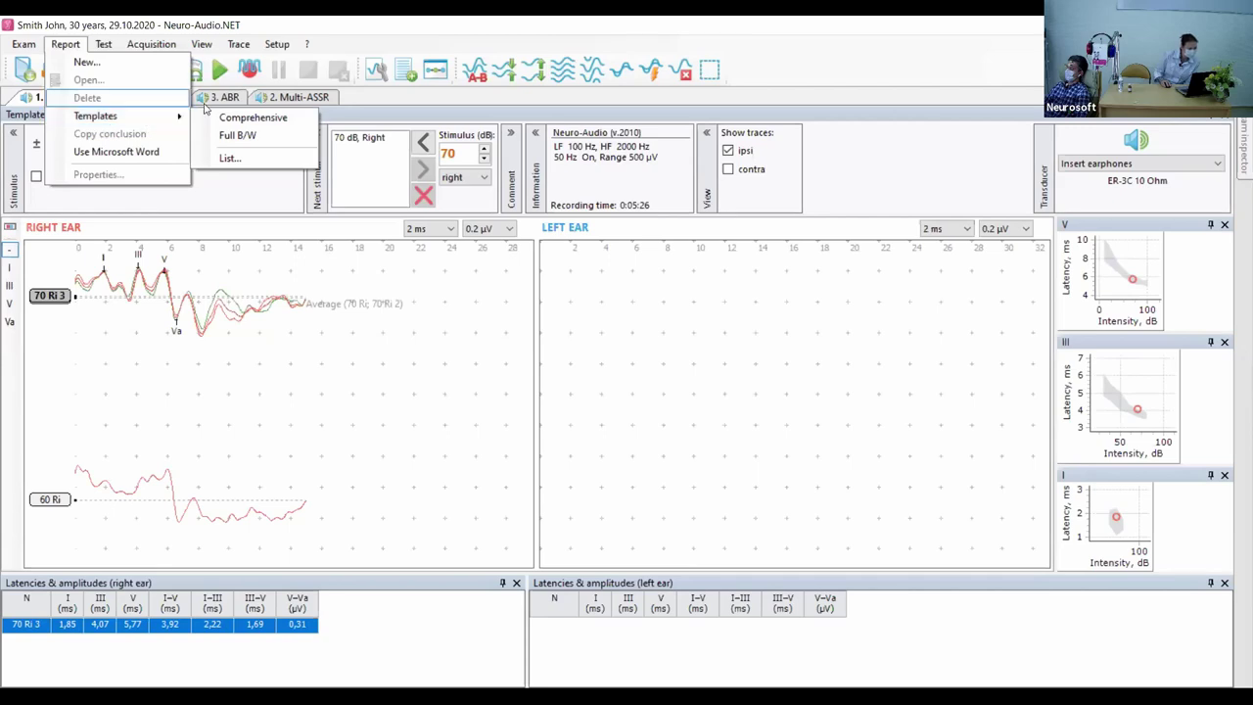
pyautogui.click(231, 135)
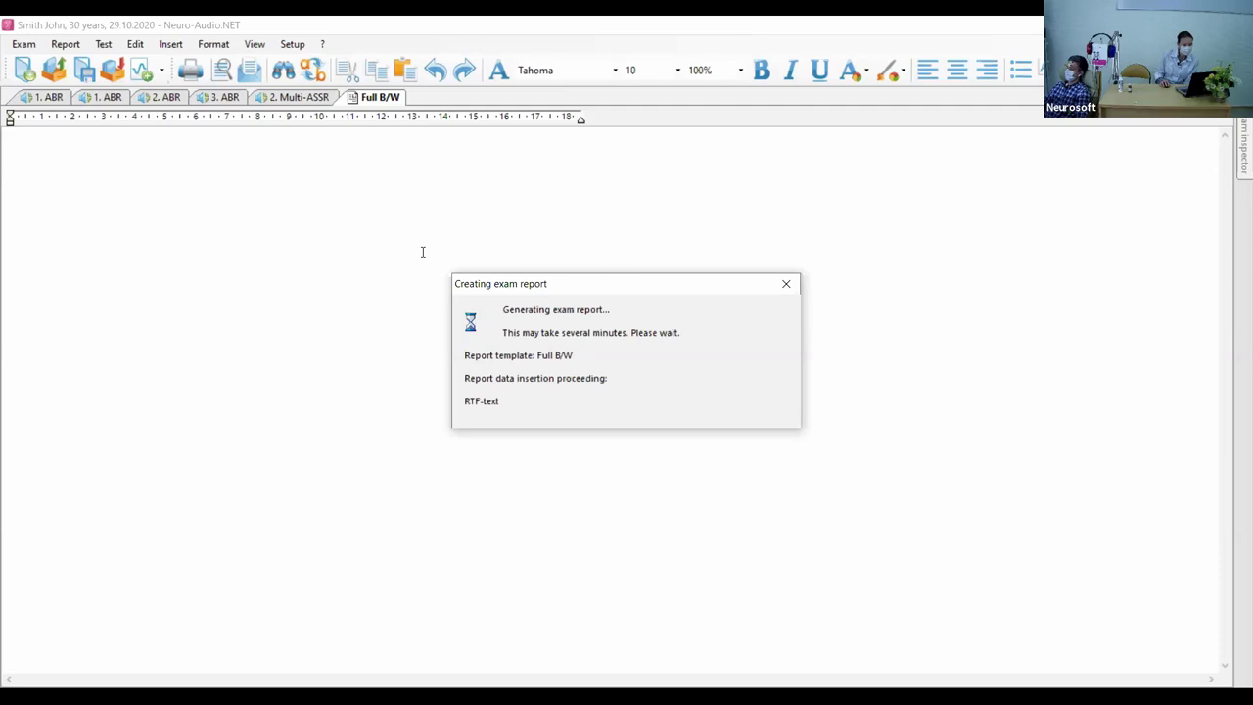
# Review the exam report from the ABR traces and latency graphs through the Multi-ASSR audiograms and saved trials to the conclusion section.
pyautogui.moveTo(1223, 441); pyautogui.dragTo(1235, 150)
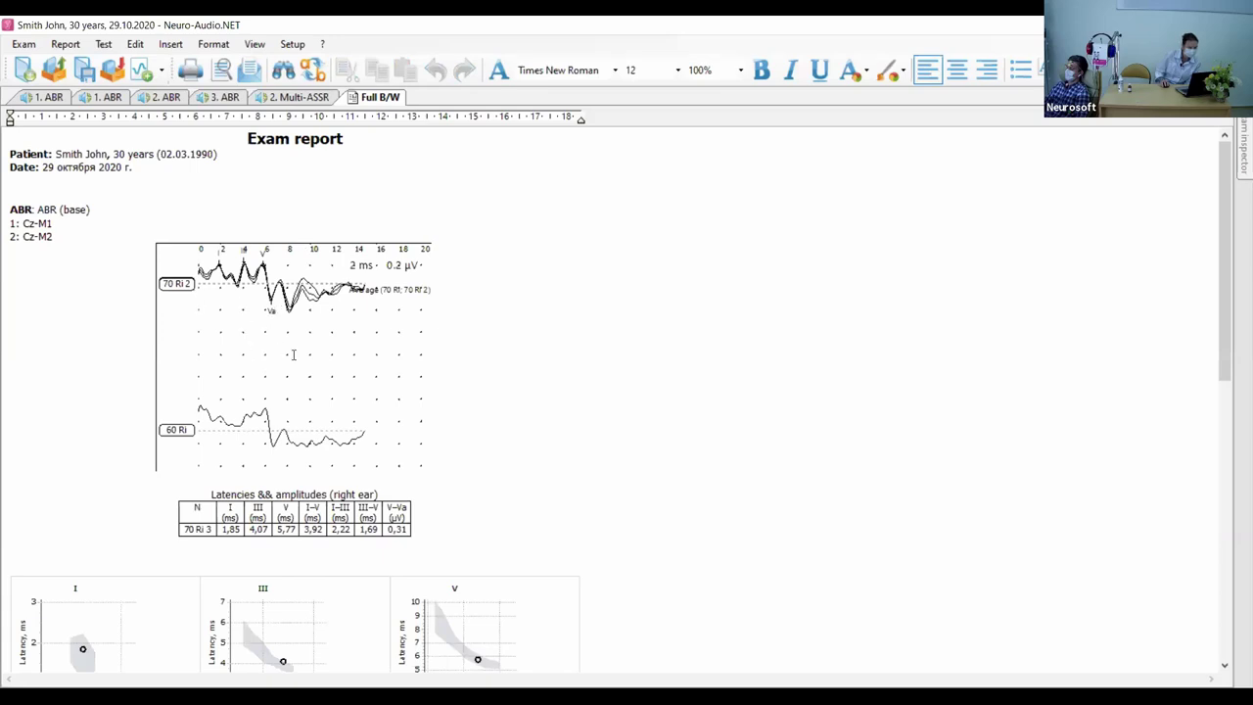
pyautogui.scroll(-2, 379, 411)
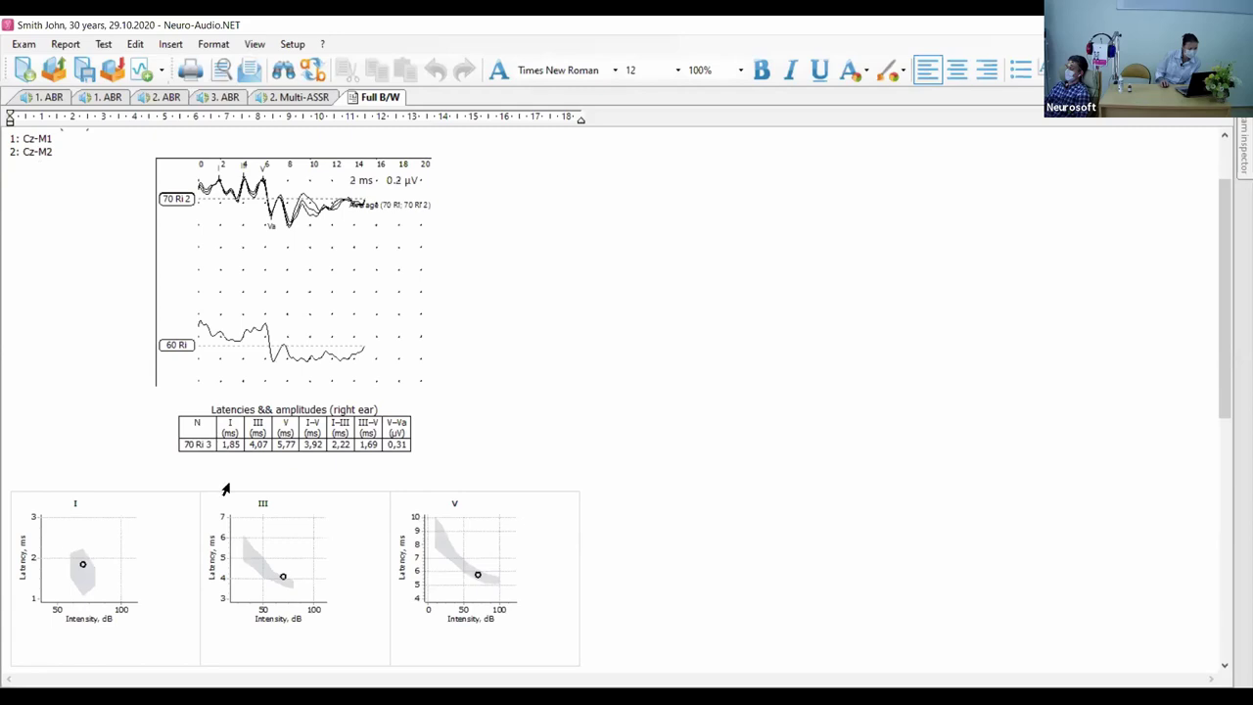
pyautogui.scroll(-1, 300, 463)
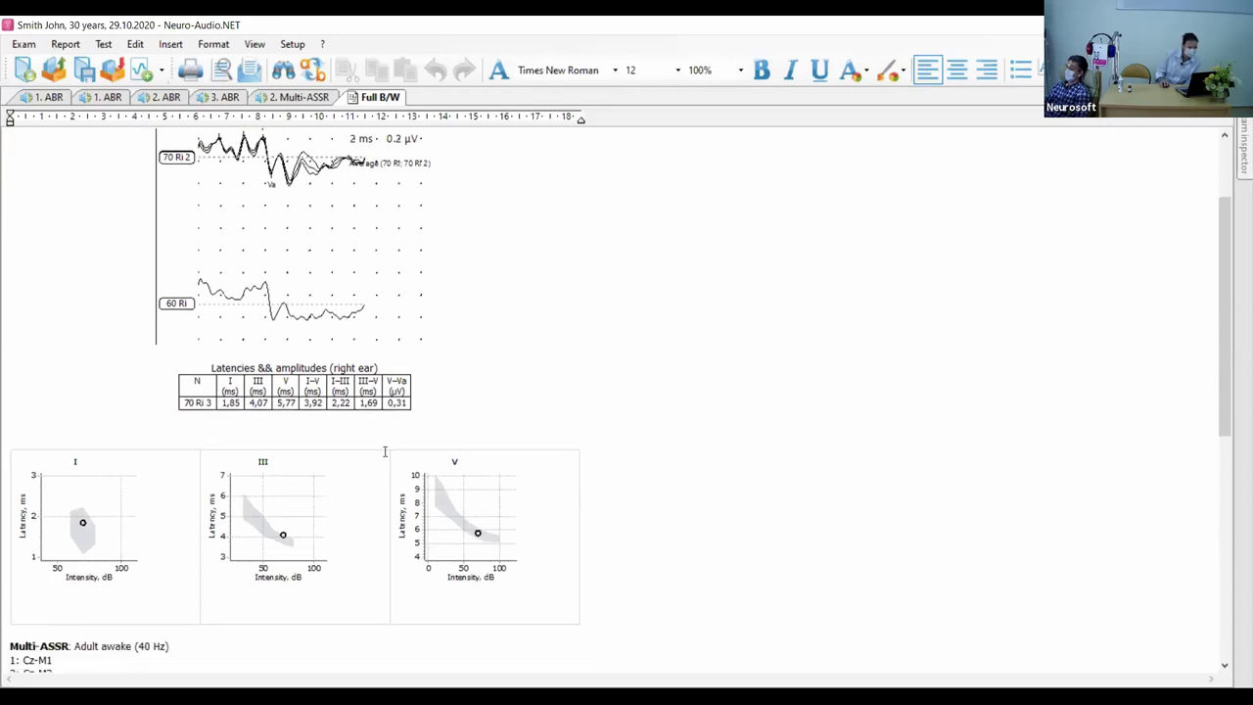
pyautogui.scroll(-9, 338, 419)
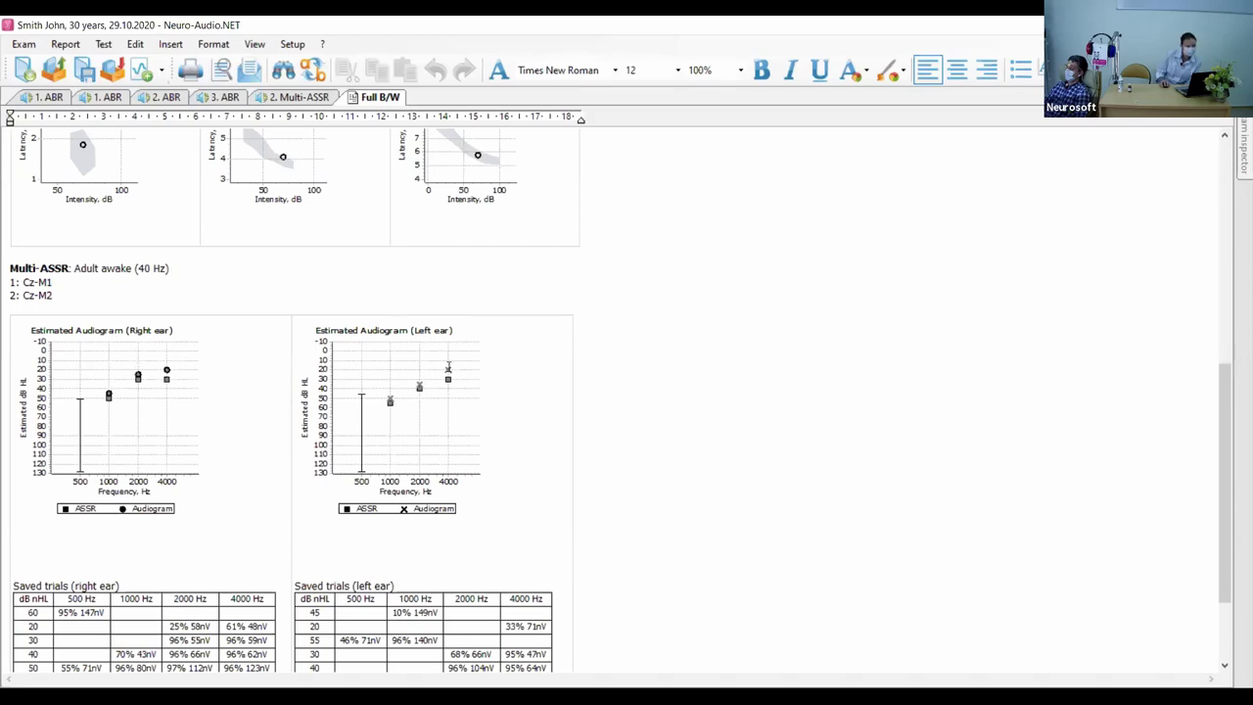
pyautogui.scroll(-3, 456, 330)
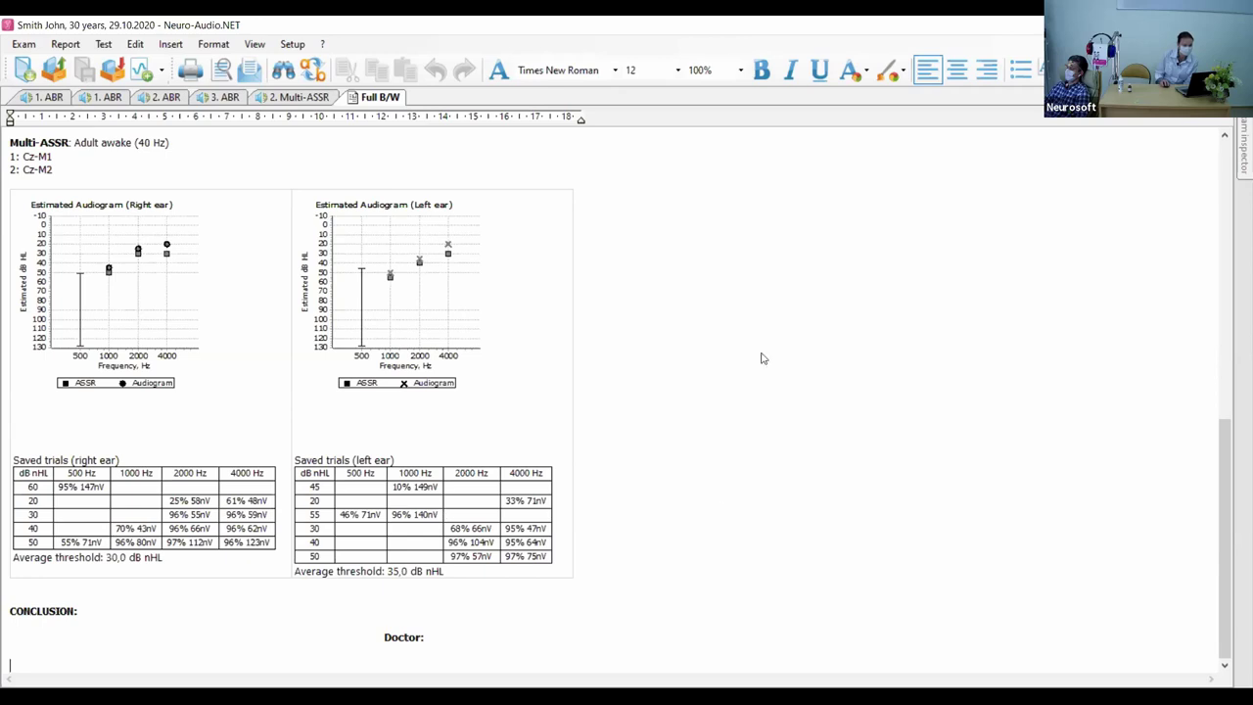
pyautogui.scroll(3, 720, 489)
pyautogui.scroll(9, 695, 484)
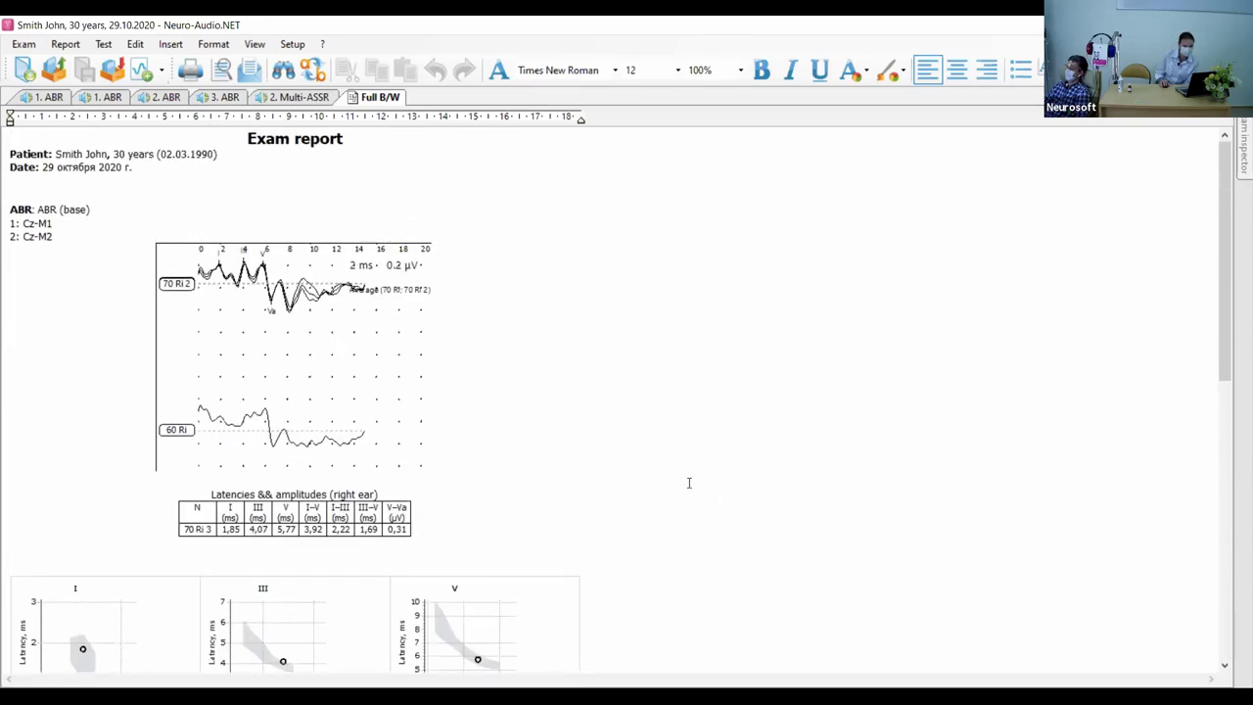